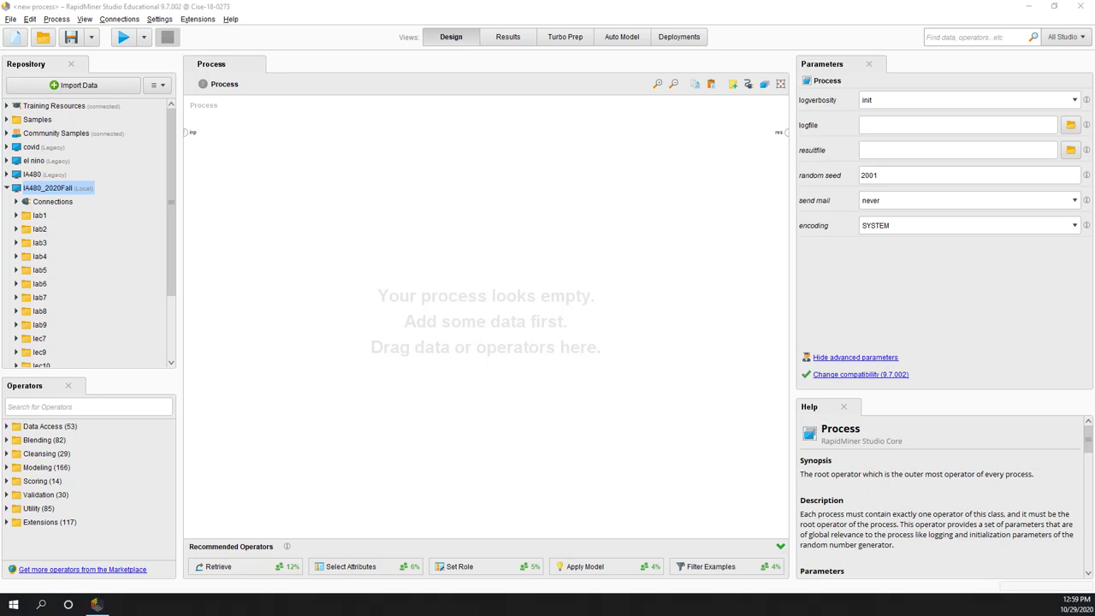
# Step: Create a subfolder named lab10 in the IA480_2020Fall repository
pyautogui.scroll(-2, 129, 200)
pyautogui.scroll(2, 128, 200)
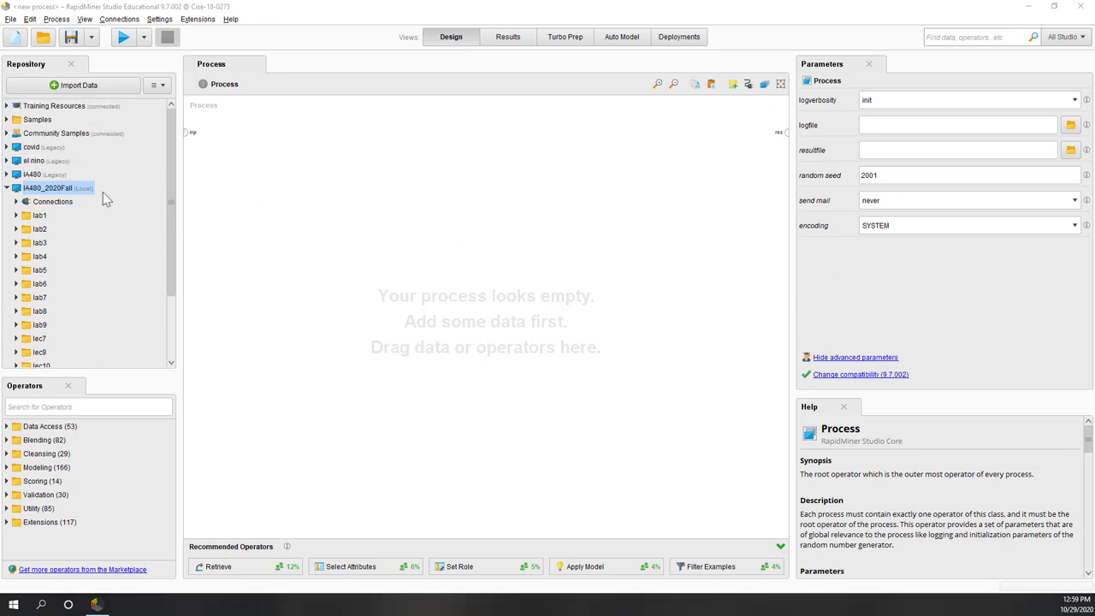
pyautogui.rightClick(73, 189)
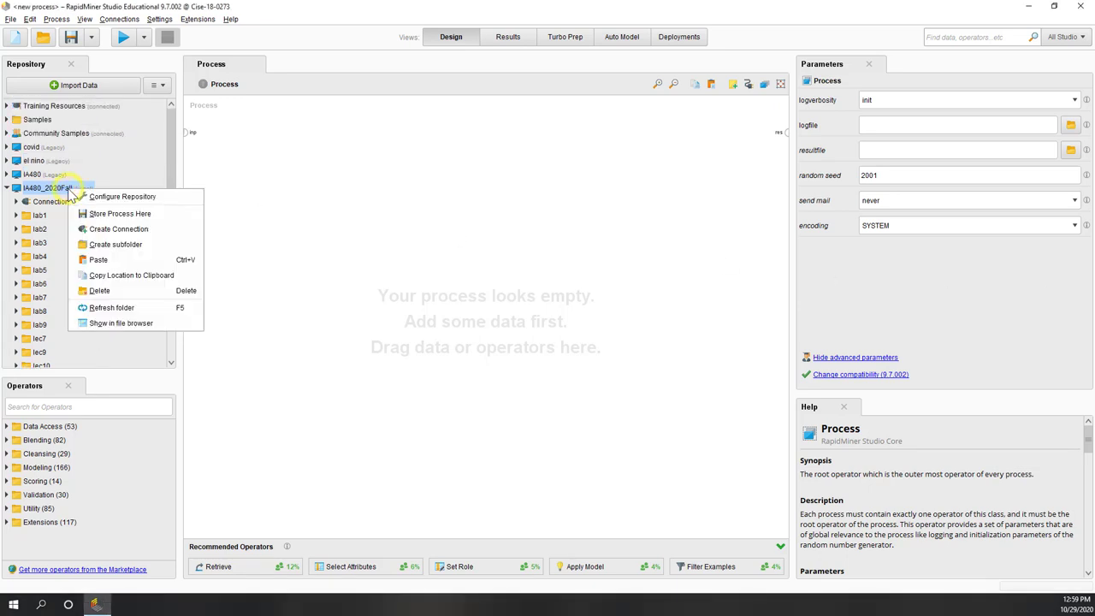
pyautogui.click(118, 244)
pyautogui.write('lab10')
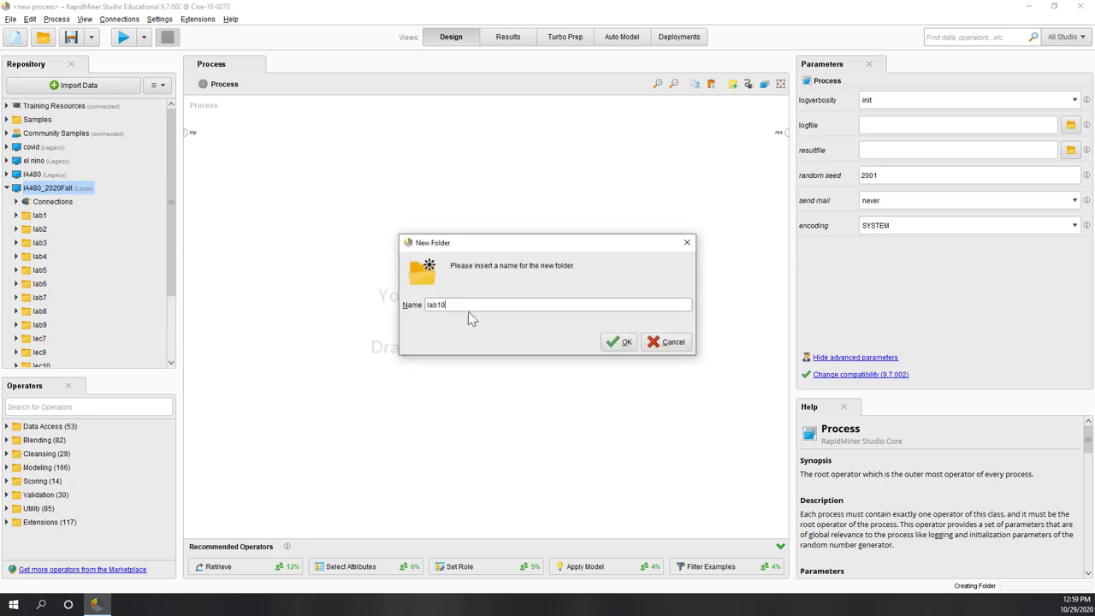
pyautogui.click(623, 342)
pyautogui.click(418, 267)
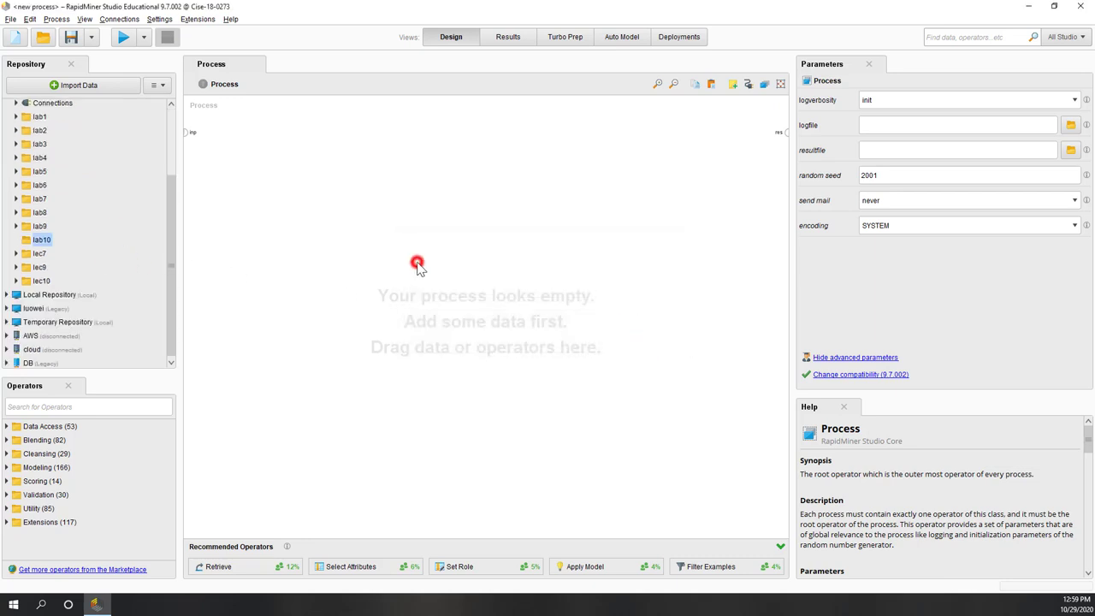
# Step: Find the Twitter operators and add a Search Twitter operator to the empty process
pyautogui.click(78, 404)
pyautogui.write('twitter')
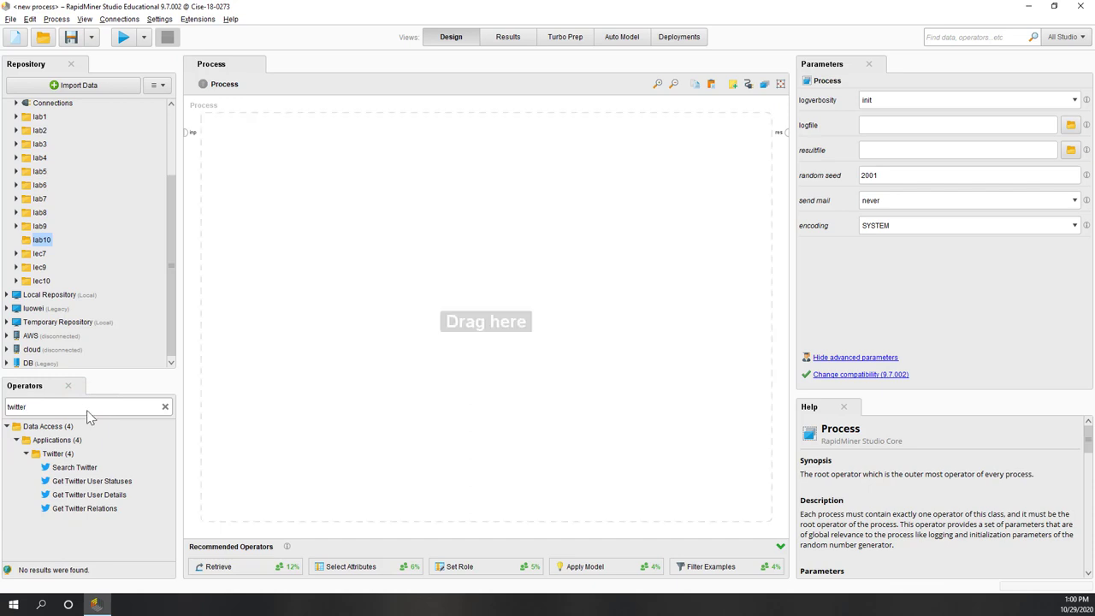
pyautogui.moveTo(75, 467); pyautogui.dragTo(300, 250)
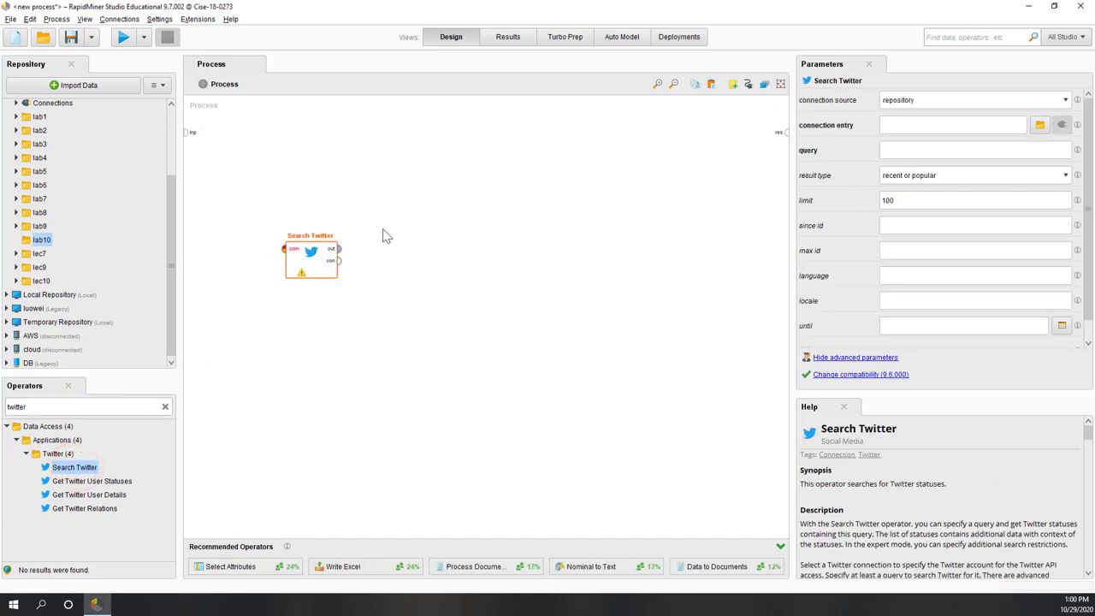
# Step: Set Search Twitter's connection source to predefined and its connection to NewConnection
pyautogui.click(1066, 100)
pyautogui.click(912, 112)
pyautogui.click(1042, 125)
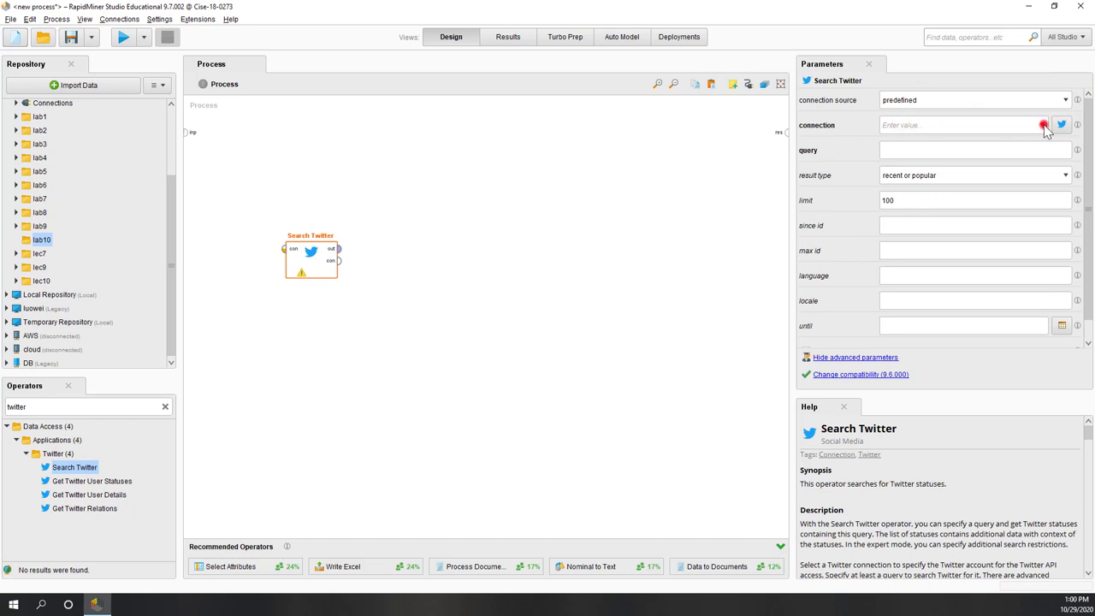
pyautogui.click(909, 137)
pyautogui.click(414, 286)
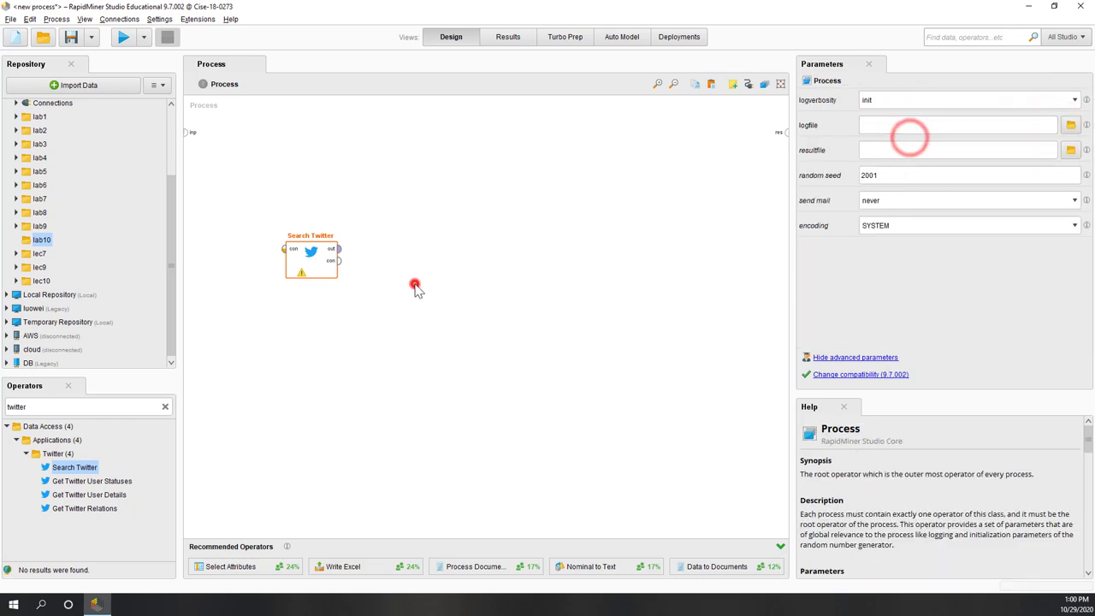
# Step: Enter the search query for Search Twitter and set its limit to 1000
pyautogui.click(312, 254)
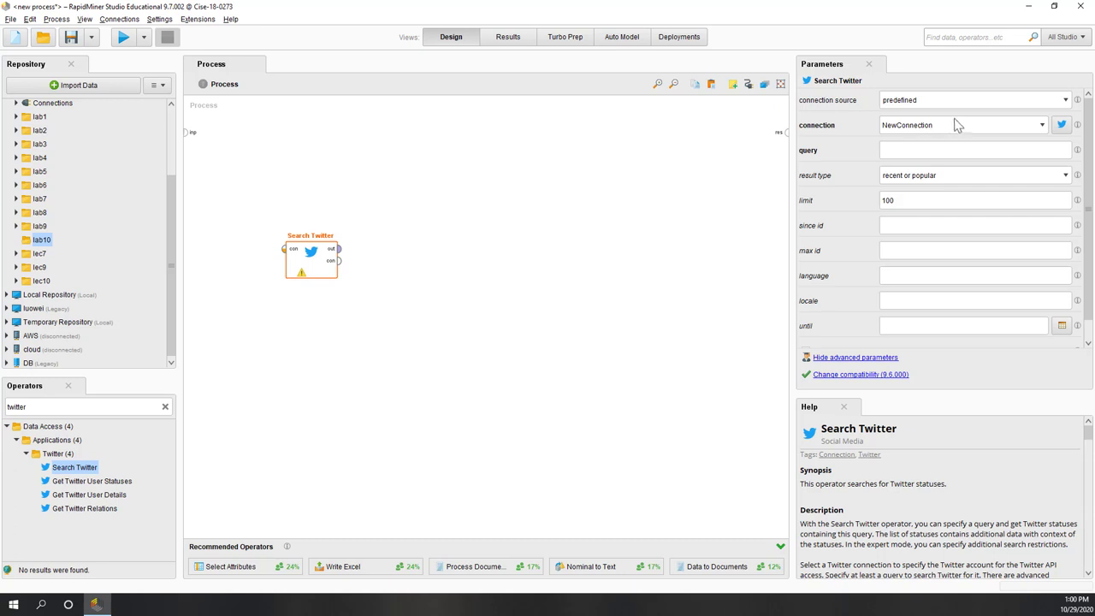
pyautogui.click(929, 152)
pyautogui.click(915, 201)
pyautogui.write('0')
pyautogui.click(640, 288)
# Step: Add a Select Attributes operator after Search Twitter and connect Search Twitter's output to its example set input
pyautogui.click(311, 255)
pyautogui.moveTo(224, 569); pyautogui.dragTo(409, 276)
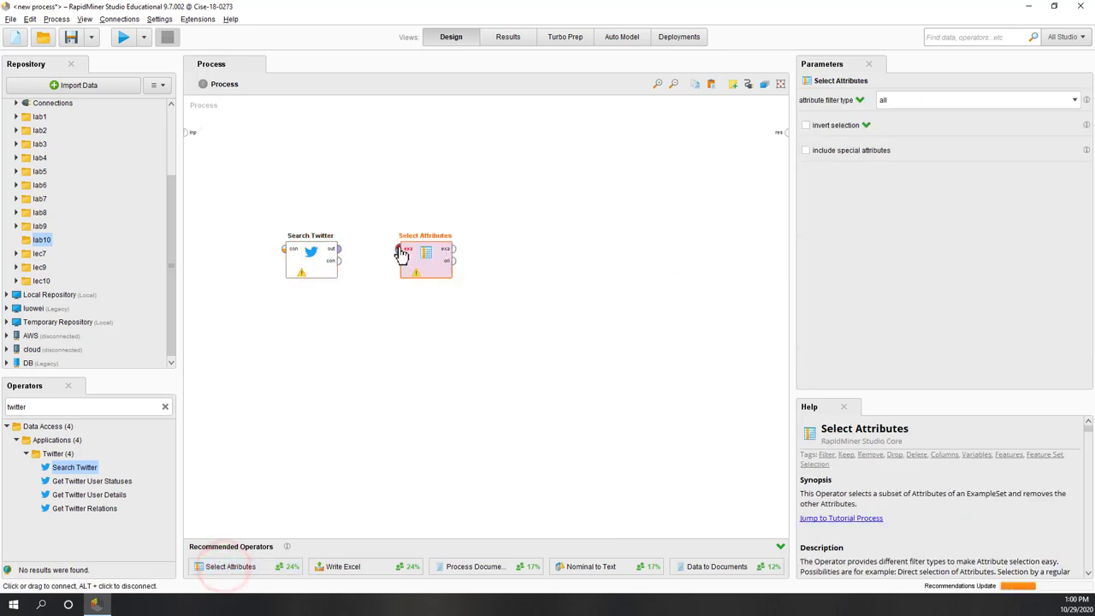
pyautogui.click(336, 249)
pyautogui.click(412, 263)
pyautogui.click(416, 266)
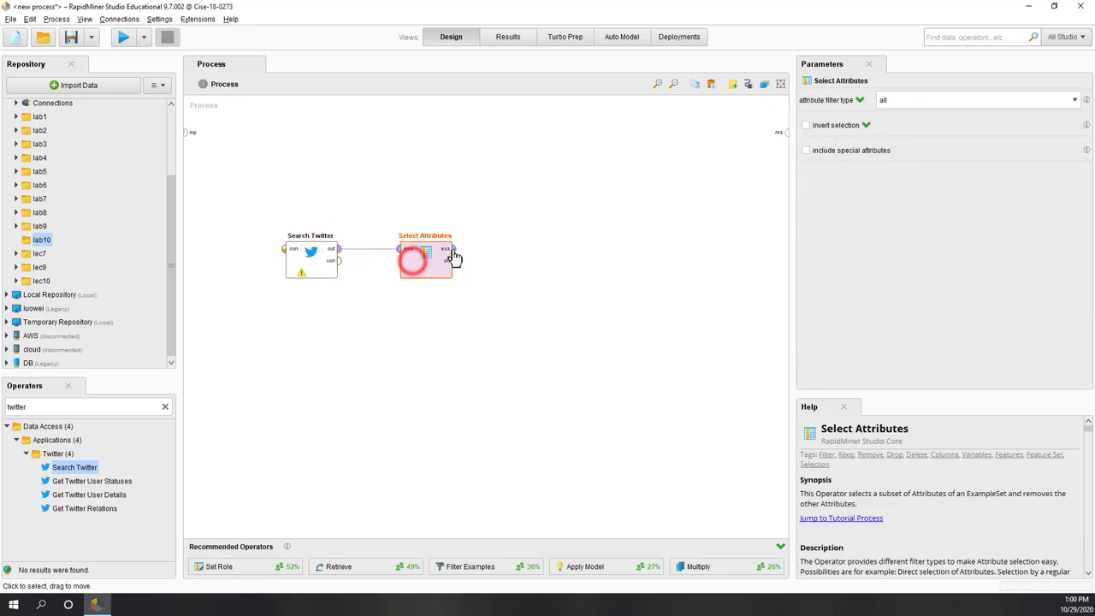
# Step: Set the Select Attributes filter type to subset and choose the Id and Text attributes
pyautogui.click(980, 100)
pyautogui.click(941, 134)
pyautogui.click(936, 128)
pyautogui.doubleClick(369, 292)
pyautogui.click(382, 324)
pyautogui.doubleClick(383, 324)
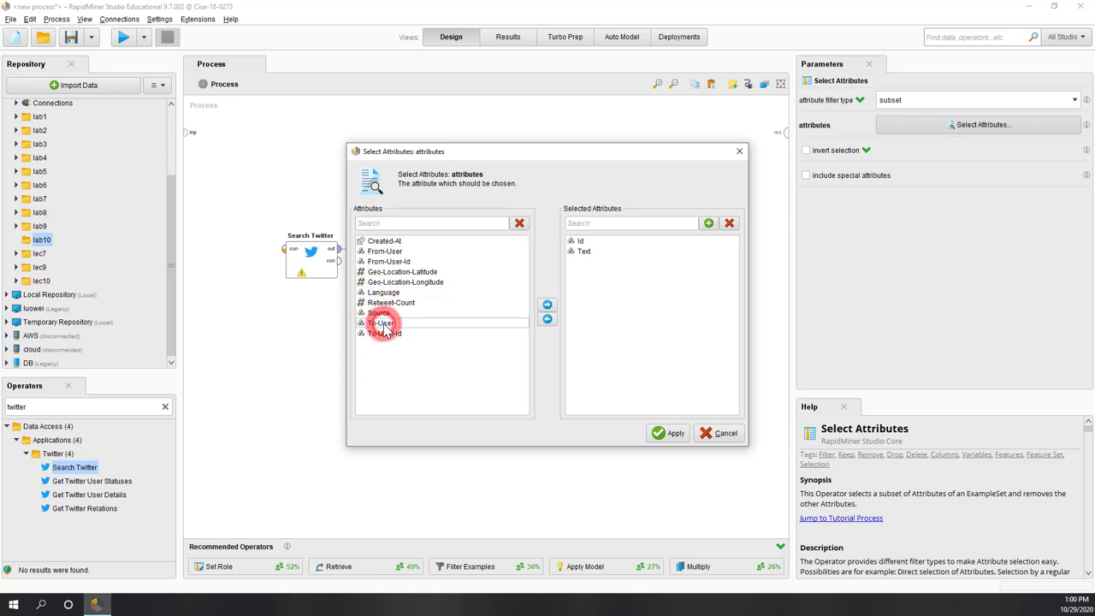
pyautogui.click(668, 434)
pyautogui.click(608, 425)
# Step: Move the Select Attributes operator closer to Search Twitter
pyautogui.click(409, 267)
pyautogui.moveTo(406, 270); pyautogui.dragTo(369, 270)
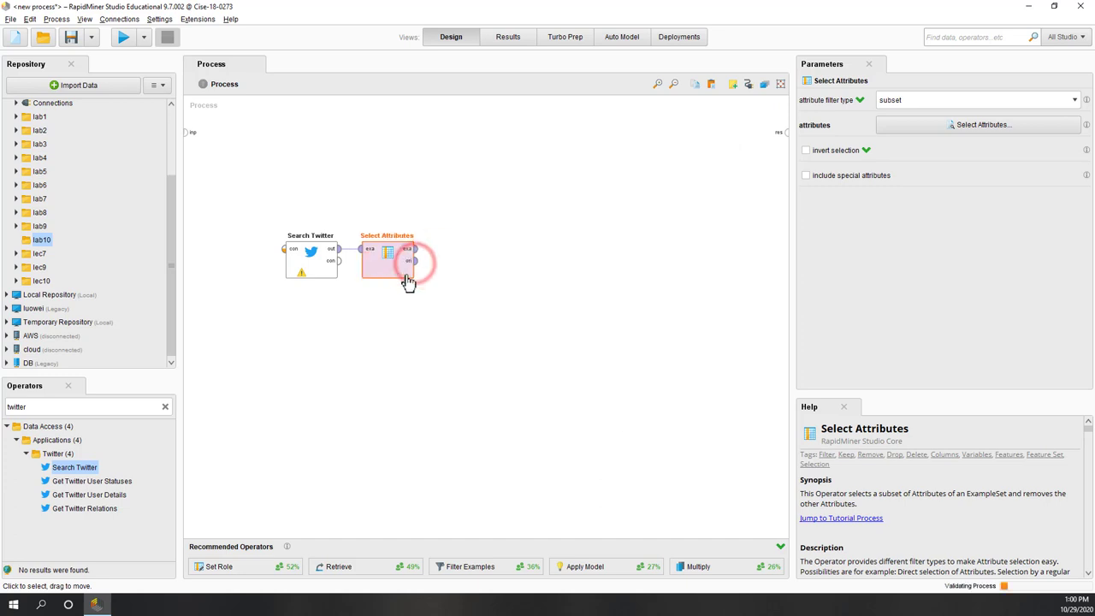
pyautogui.click(522, 346)
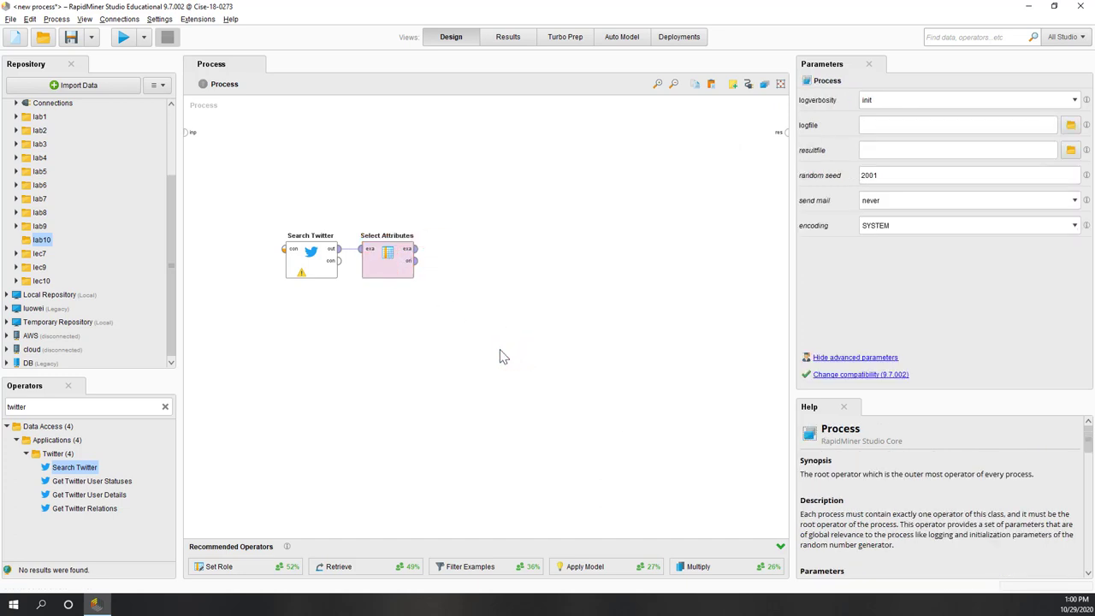
# Step: Add a Write Excel operator after Select Attributes and connect the example set output to its input
pyautogui.doubleClick(93, 408)
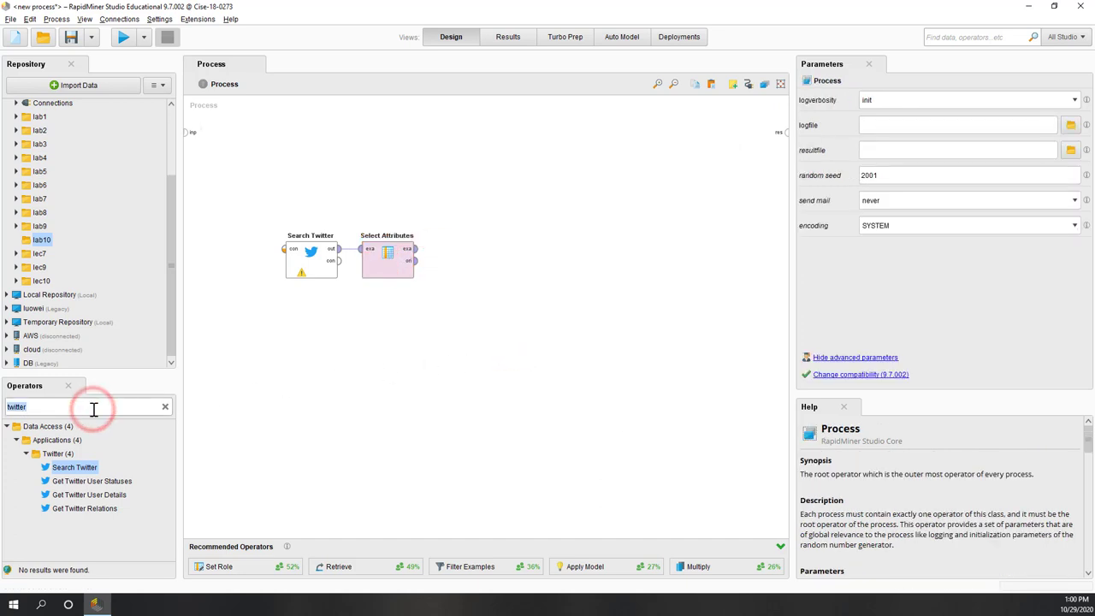
pyautogui.write('excel')
pyautogui.scroll(-1, 85, 479)
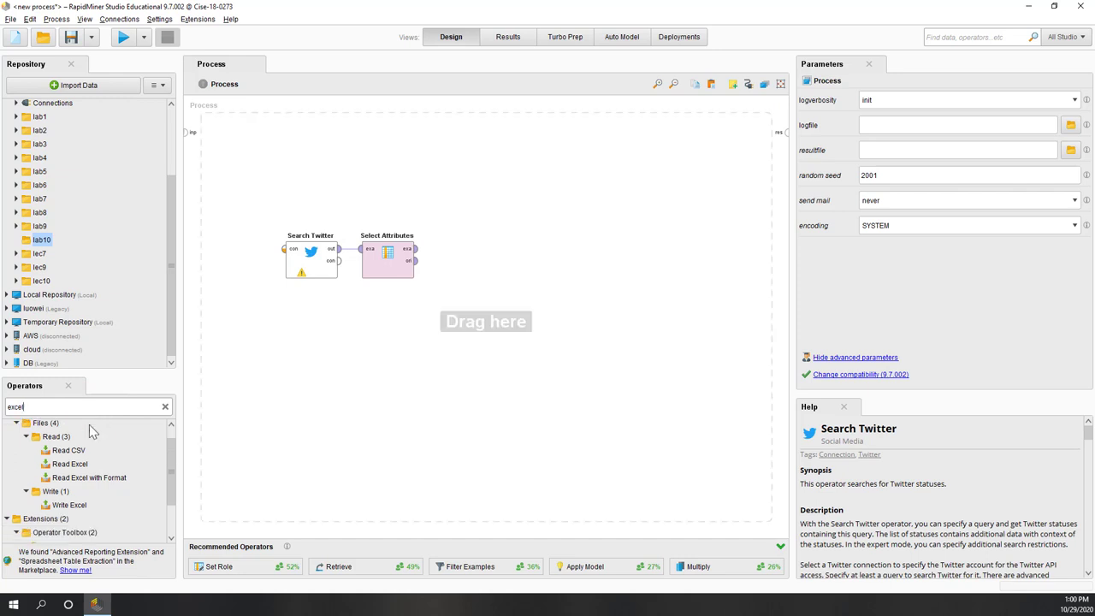
pyautogui.moveTo(69, 505); pyautogui.dragTo(464, 257)
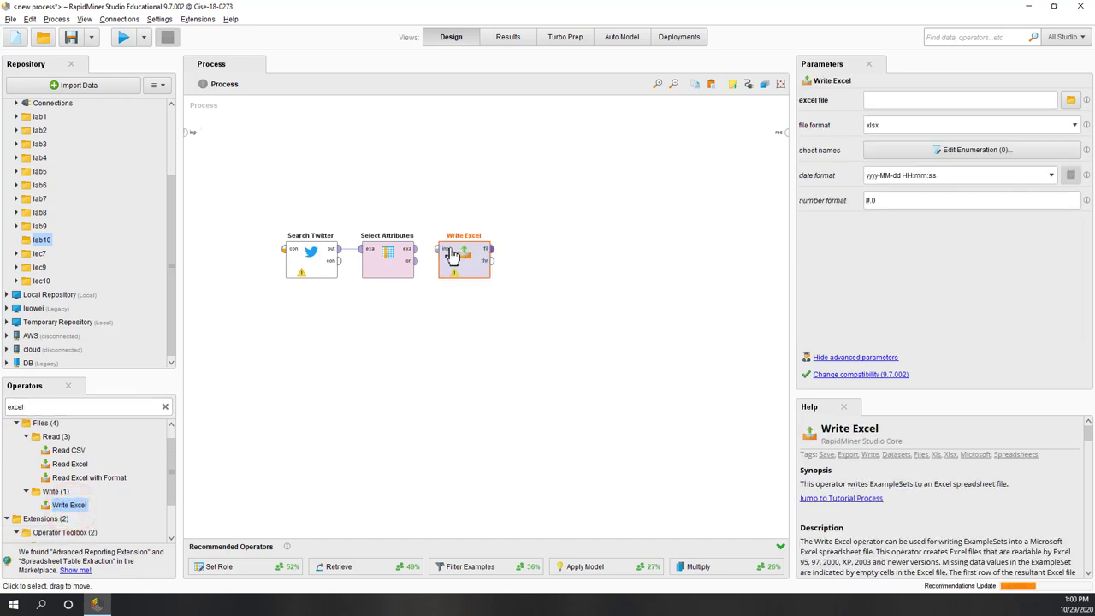
pyautogui.click(412, 248)
pyautogui.click(466, 267)
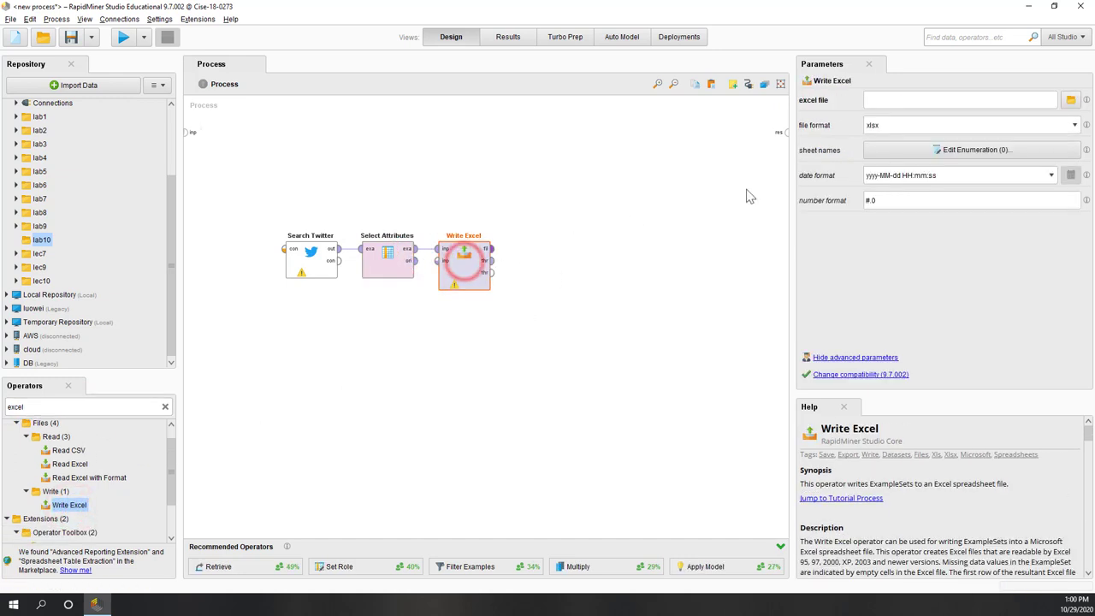
# Step: Set Write Excel's output file to demo_tweets in the Downloads folder and run the process
pyautogui.click(1070, 100)
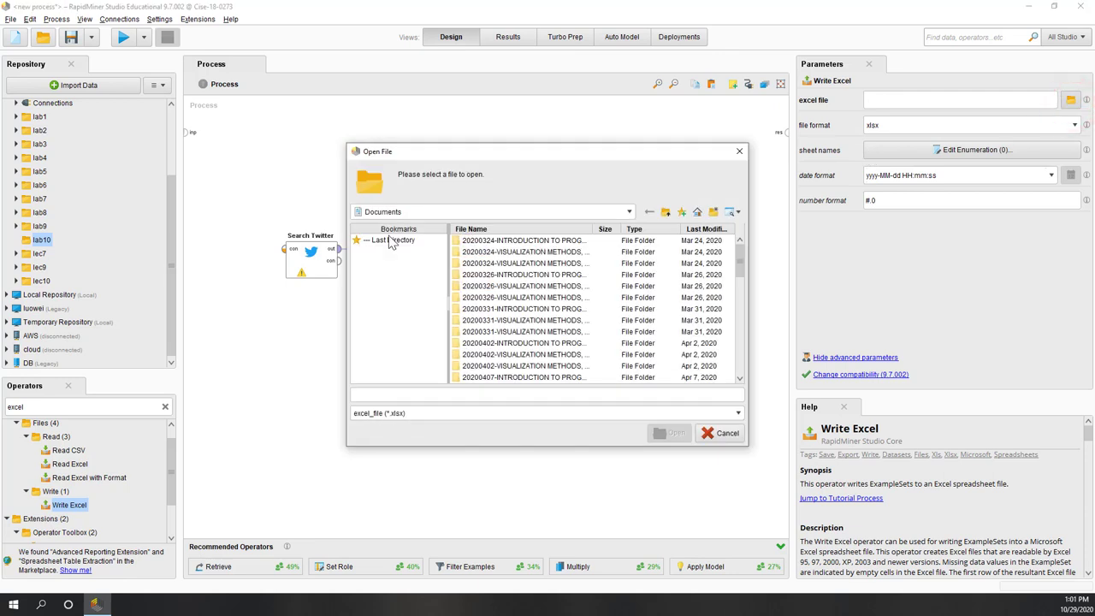
pyautogui.click(392, 240)
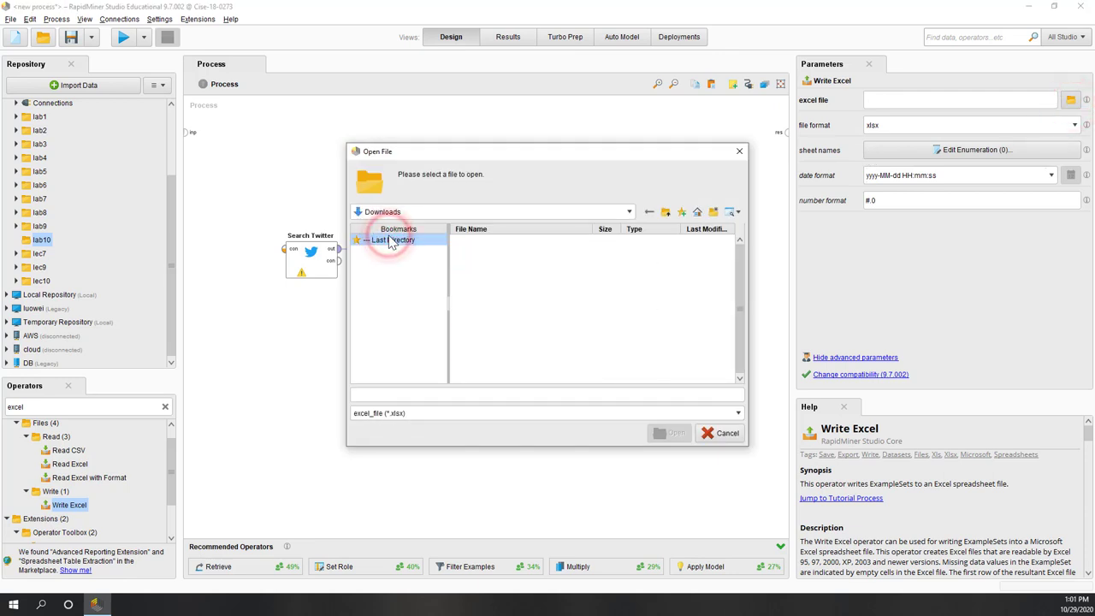
pyautogui.click(381, 396)
pyautogui.write('demo_tweets')
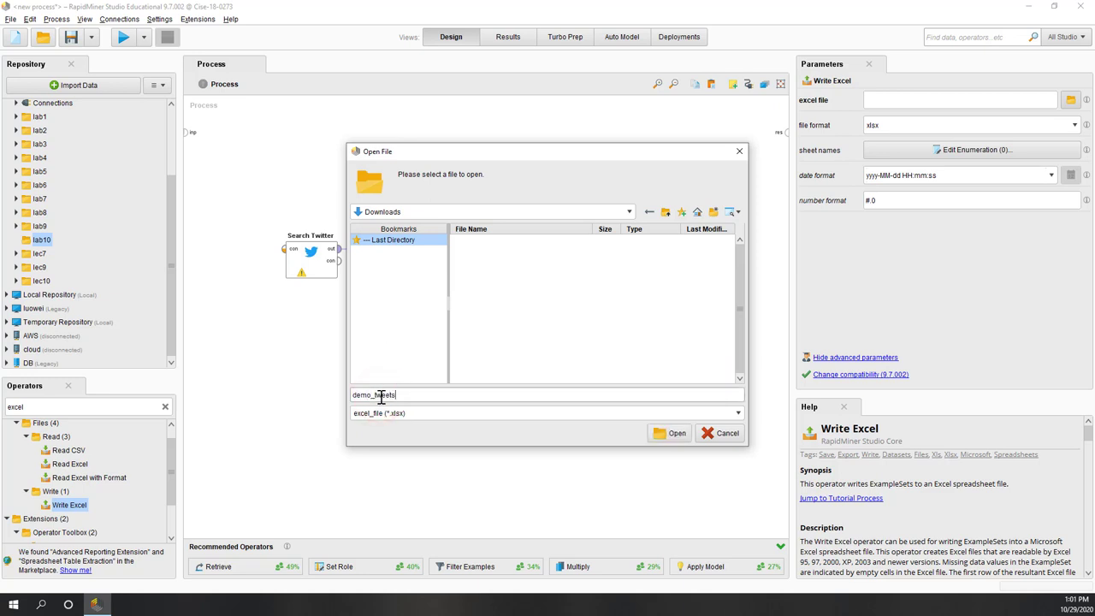
pyautogui.click(667, 432)
pyautogui.click(604, 430)
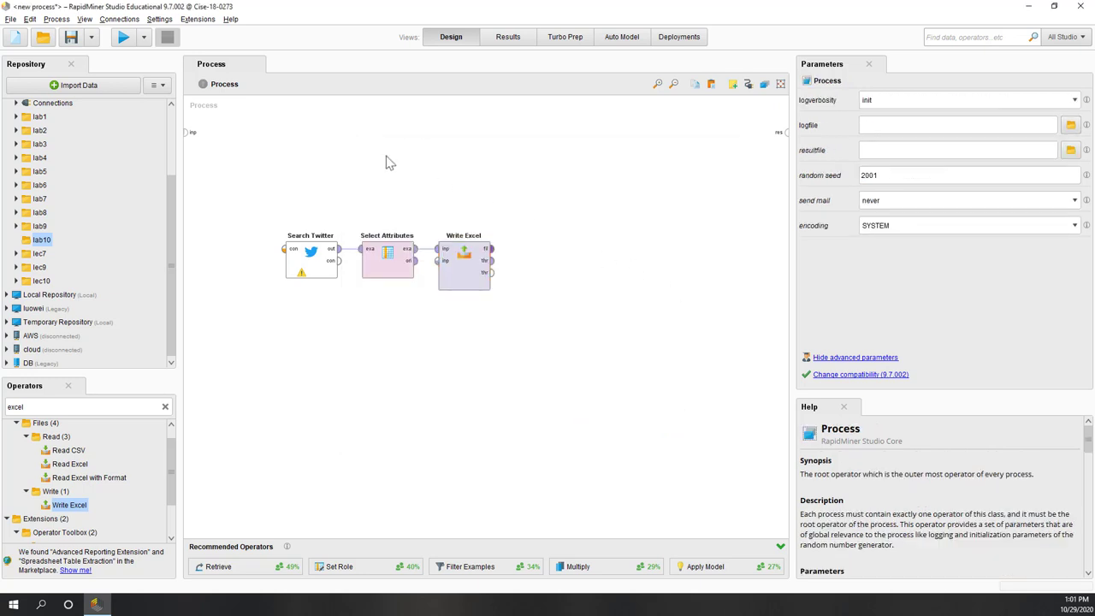
pyautogui.click(127, 43)
# Step: Save the process as collect_tweets in the lab10 folder of the IA480_2020Fall repository
pyautogui.click(43, 238)
pyautogui.click(71, 38)
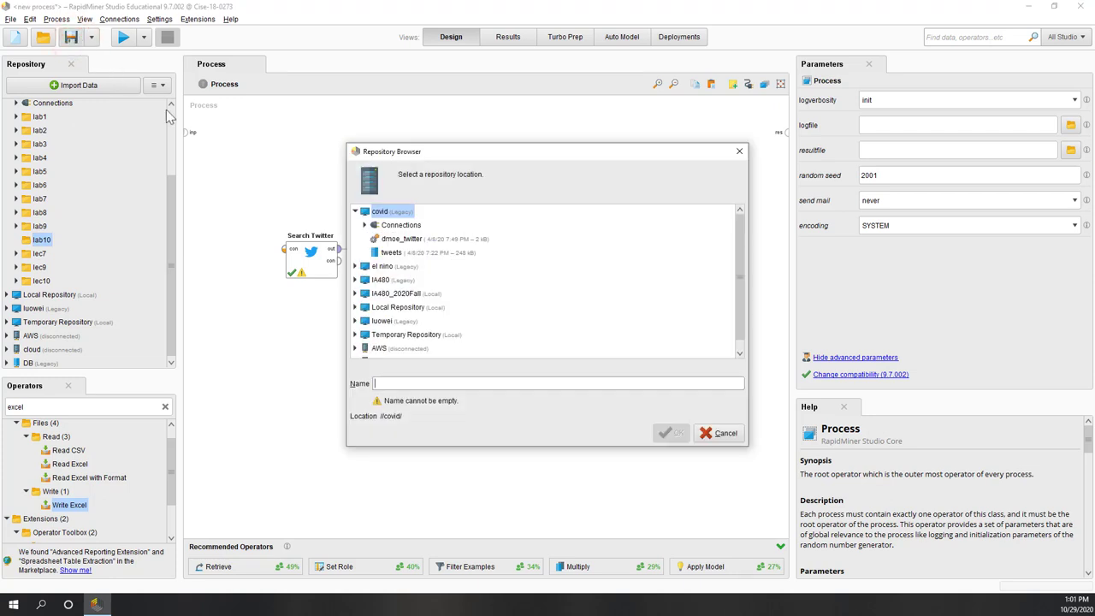
pyautogui.doubleClick(411, 294)
pyautogui.scroll(-2, 415, 301)
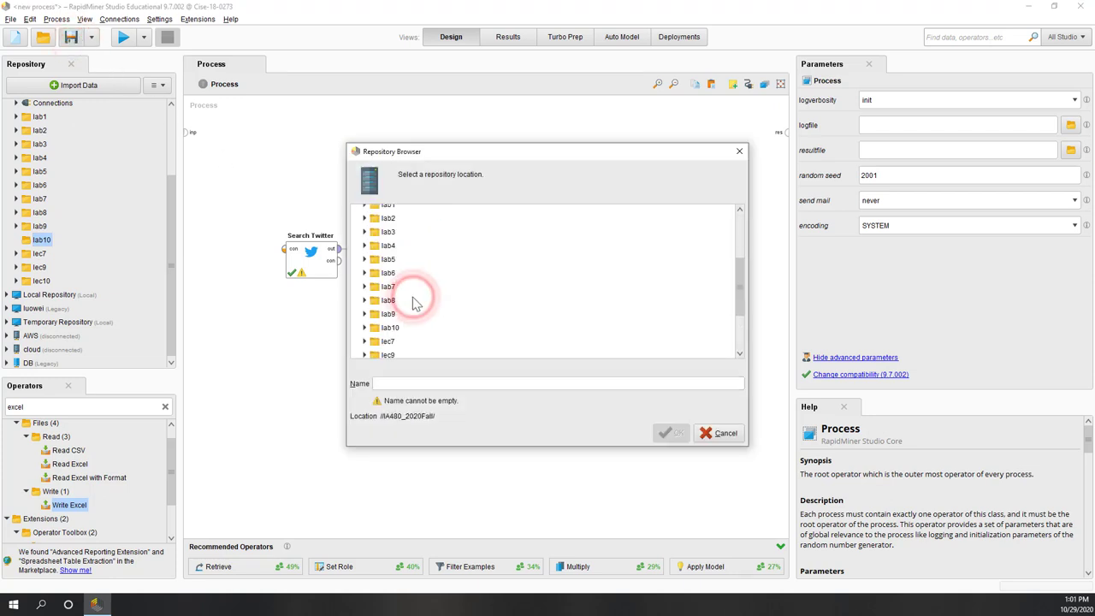
pyautogui.click(389, 294)
pyautogui.click(415, 382)
pyautogui.write('collec')
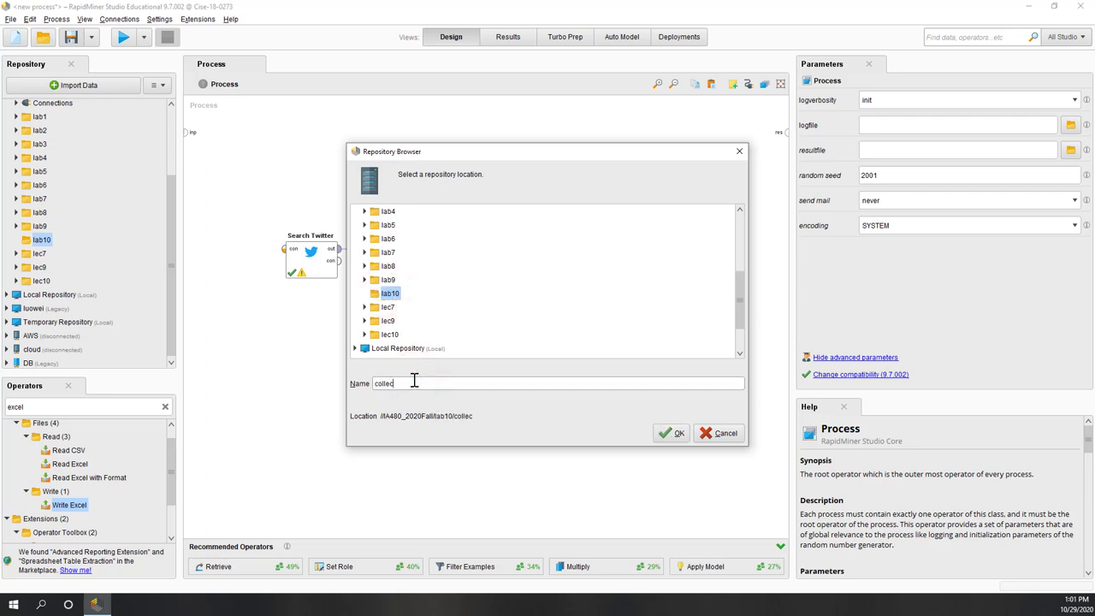
pyautogui.write('t_tweets')
pyautogui.click(668, 434)
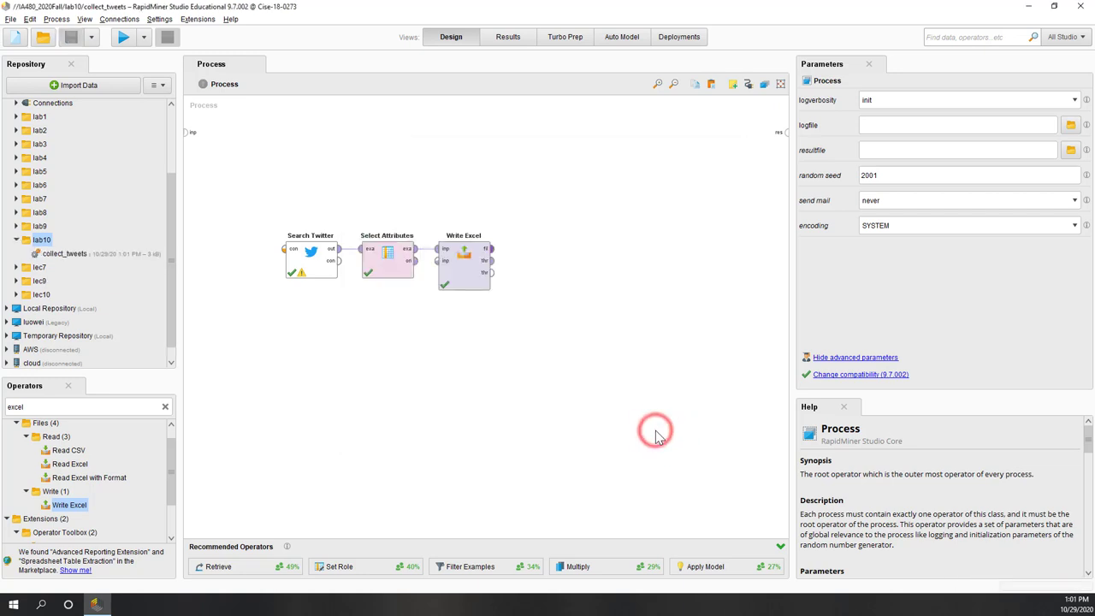
# Step: Start a new process and begin a data import from the local file demo_tweets.xlsx in Downloads
pyautogui.click(16, 37)
pyautogui.click(345, 214)
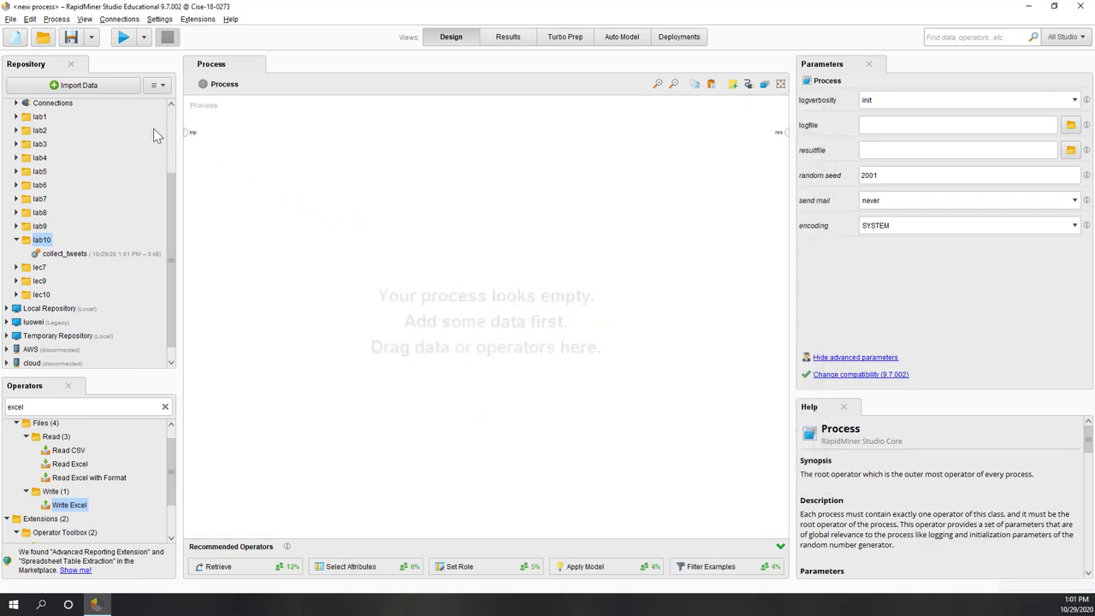
pyautogui.click(57, 87)
pyautogui.click(414, 183)
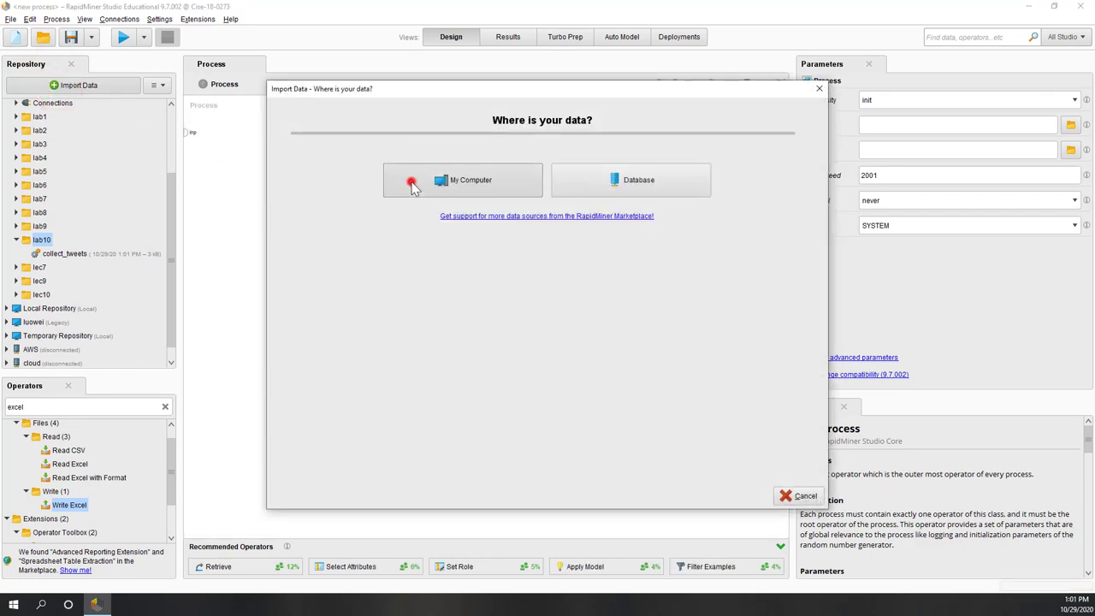
pyautogui.click(309, 187)
pyautogui.click(414, 184)
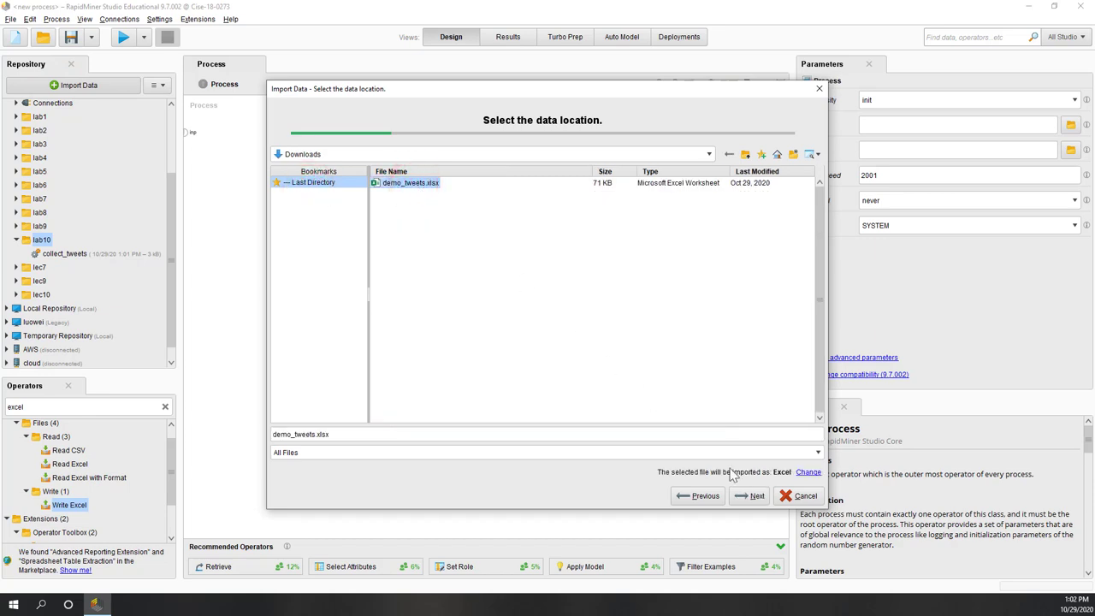
pyautogui.click(756, 496)
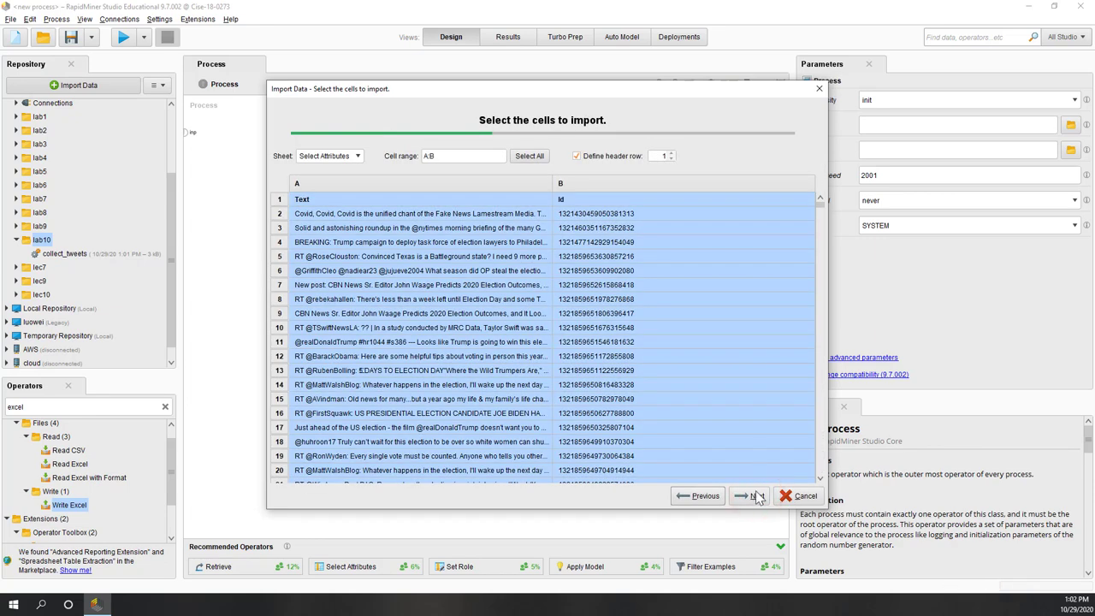
# Step: Review the cells to import, keep the default cell range and column formats, and store the data as demo_tweets in lab10
pyautogui.scroll(-10, 620, 305)
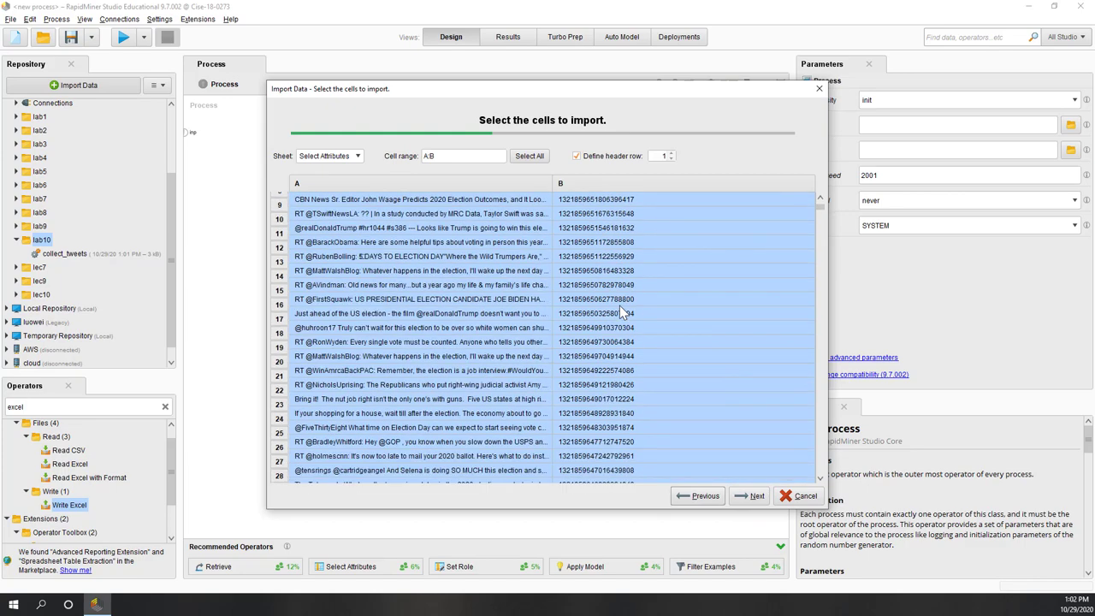
pyautogui.click(750, 498)
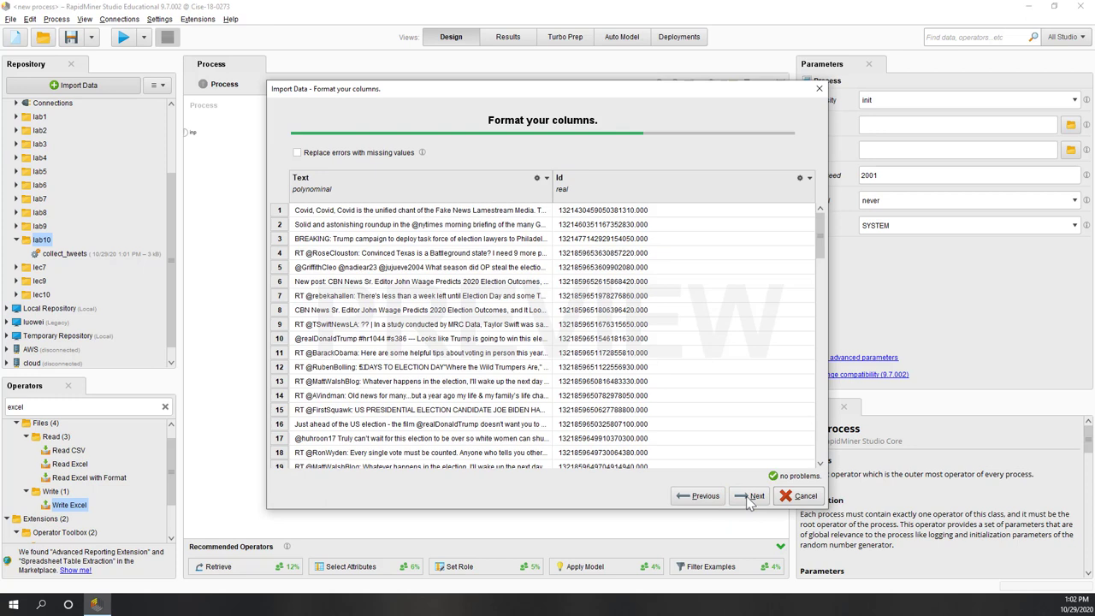
pyautogui.click(748, 499)
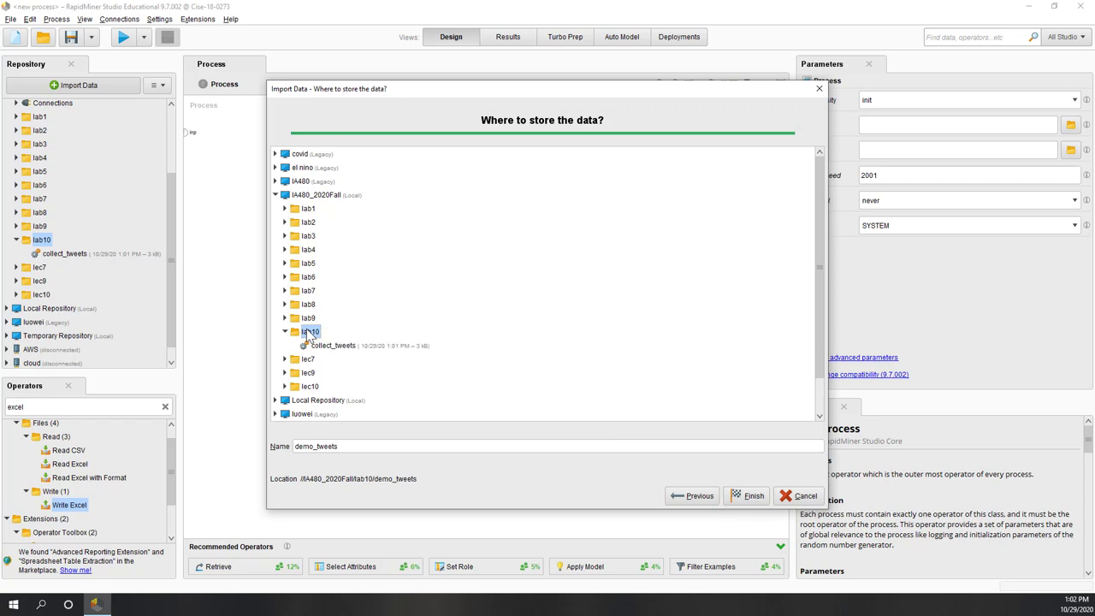
pyautogui.click(752, 503)
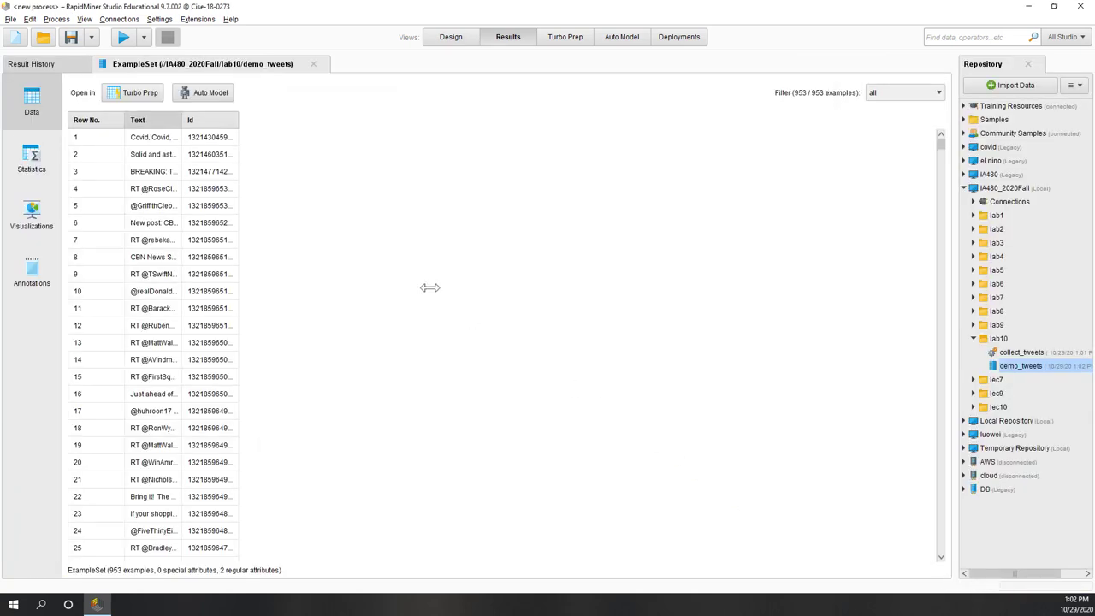
# Step: Widen the Text column of the demo_tweets example set and examine the full tweet texts
pyautogui.moveTo(182, 120); pyautogui.dragTo(684, 124)
pyautogui.scroll(-2, 684, 168)
pyautogui.scroll(-7, 684, 169)
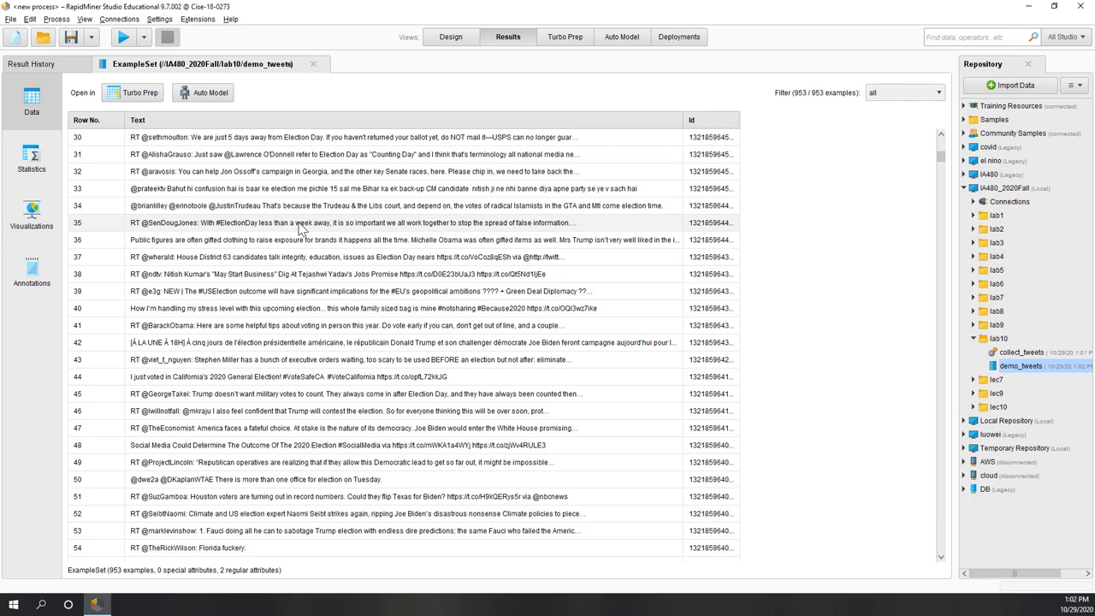
# Step: Add the demo_tweets data set from lab10 to the empty process as a Retrieve operator
pyautogui.scroll(-2, 300, 227)
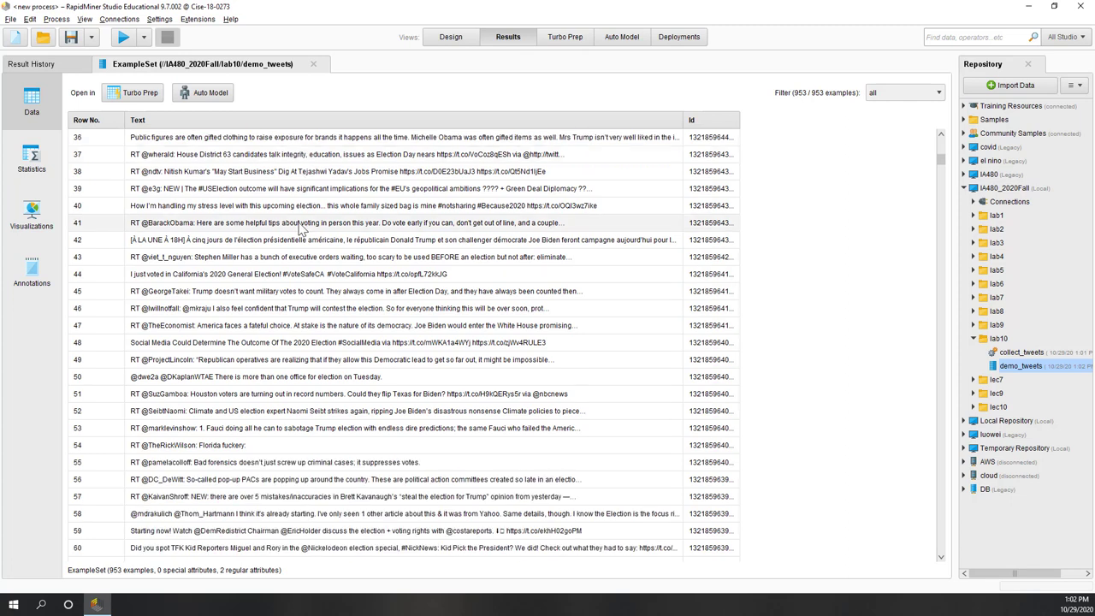
pyautogui.scroll(-2, 296, 231)
pyautogui.scroll(1, 342, 188)
pyautogui.click(451, 39)
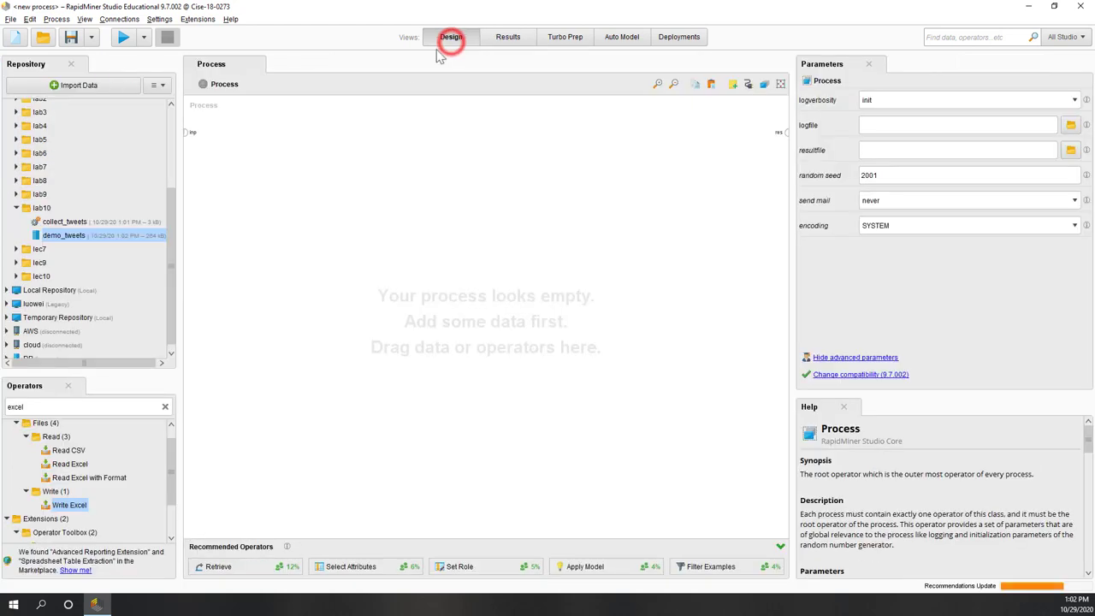
pyautogui.moveTo(58, 235); pyautogui.dragTo(268, 253)
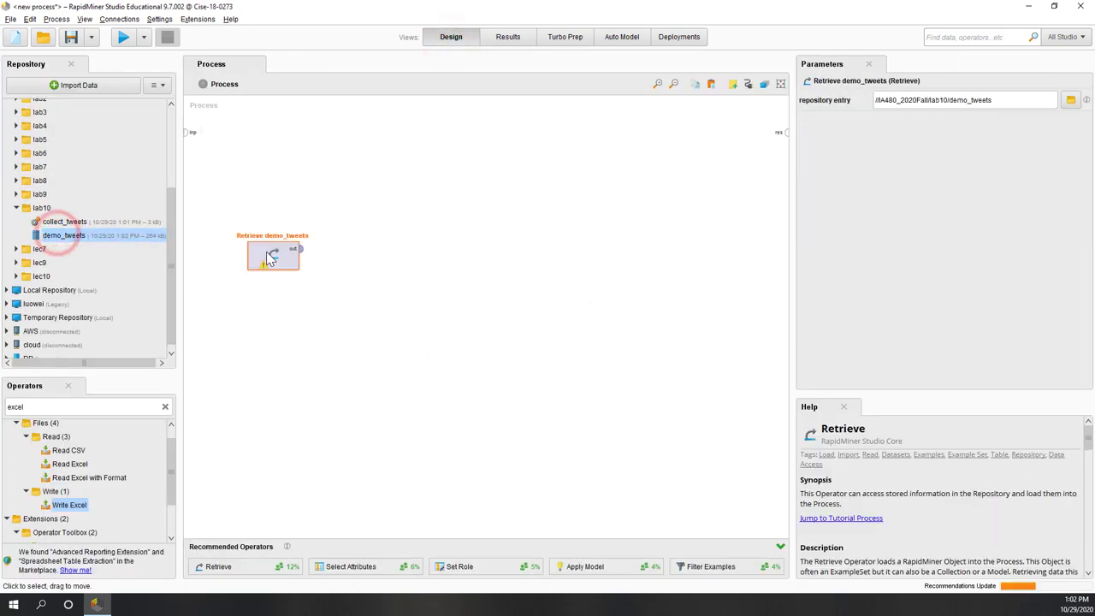
pyautogui.click(457, 304)
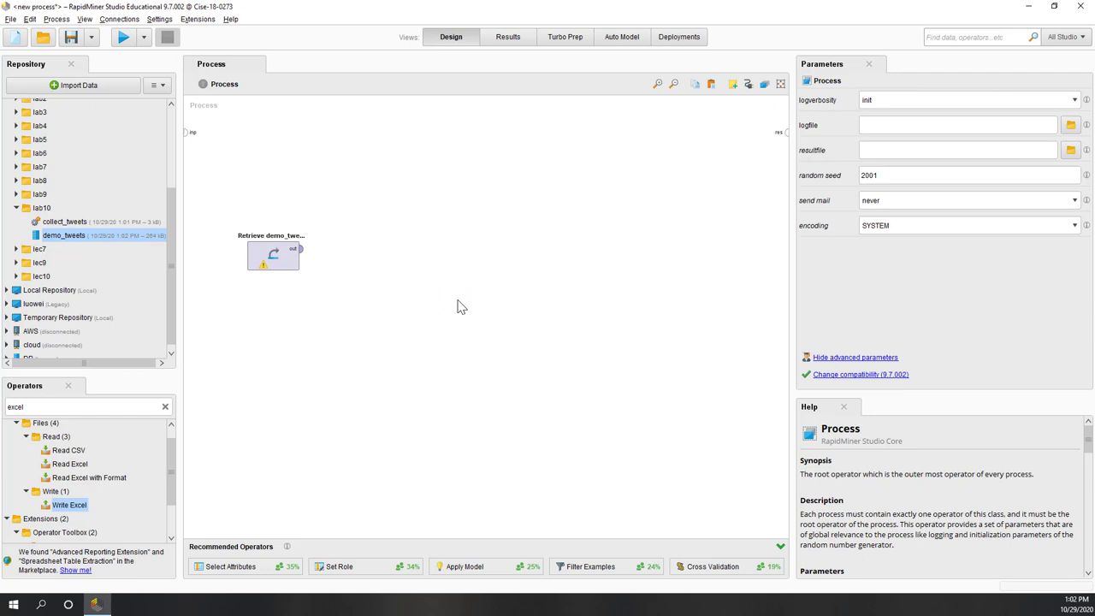
# Step: Find the Nominal to Text operator, place it after Retrieve demo_tweets, and connect the Retrieve output to its example set input
pyautogui.doubleClick(98, 410)
pyautogui.write('to text')
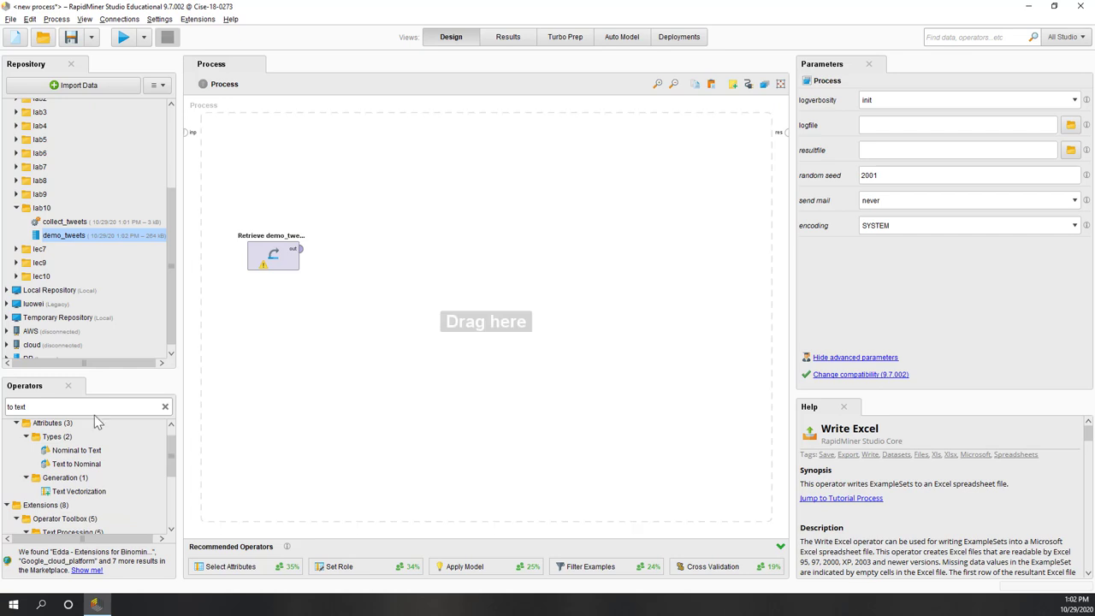
pyautogui.moveTo(85, 450); pyautogui.dragTo(349, 254)
pyautogui.click(300, 256)
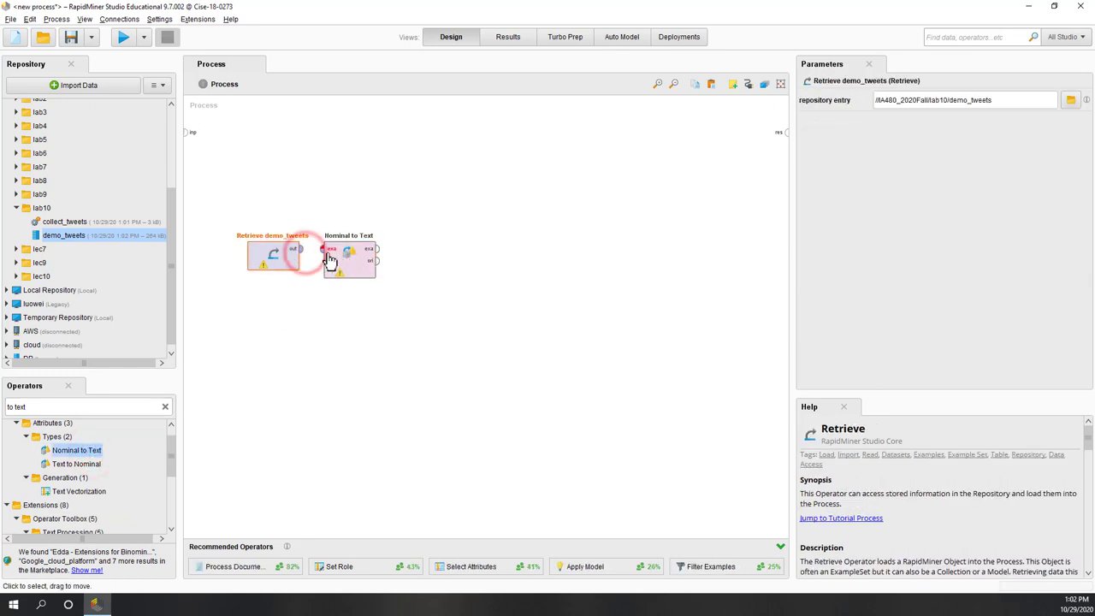
pyautogui.click(300, 253)
pyautogui.click(361, 272)
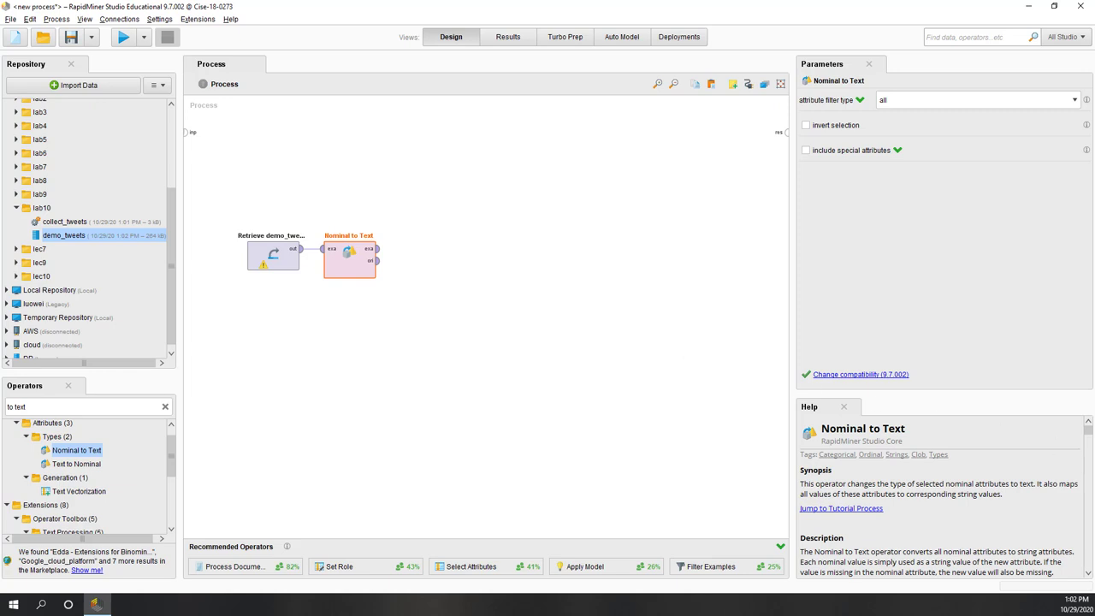
pyautogui.click(342, 184)
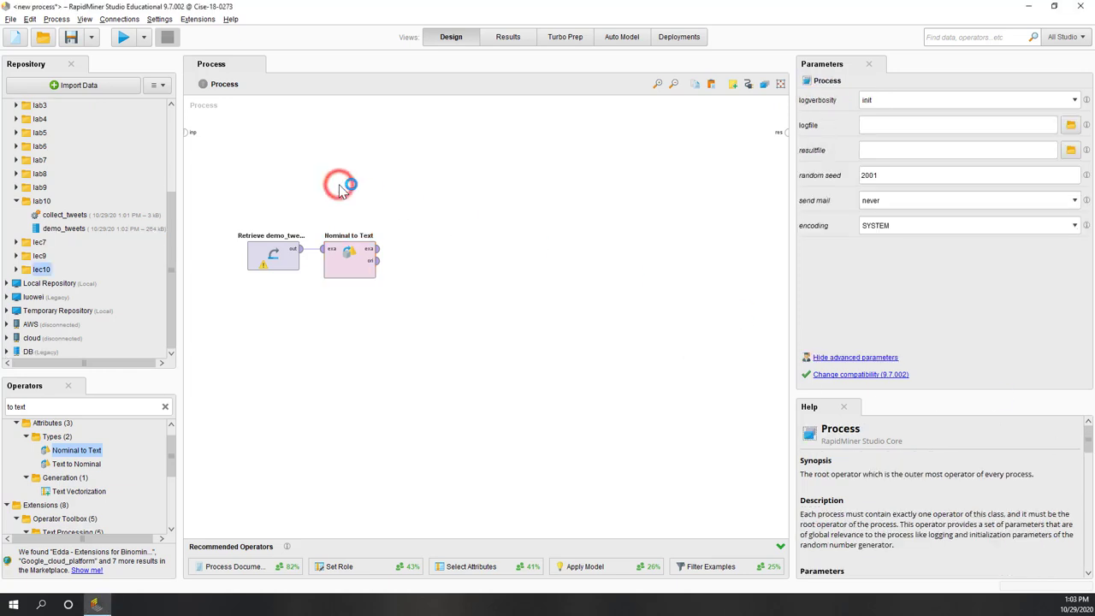
# Step: Save the process as cluster_tweets in the lab10 folder of the IA480_2020Fall repository
pyautogui.click(72, 39)
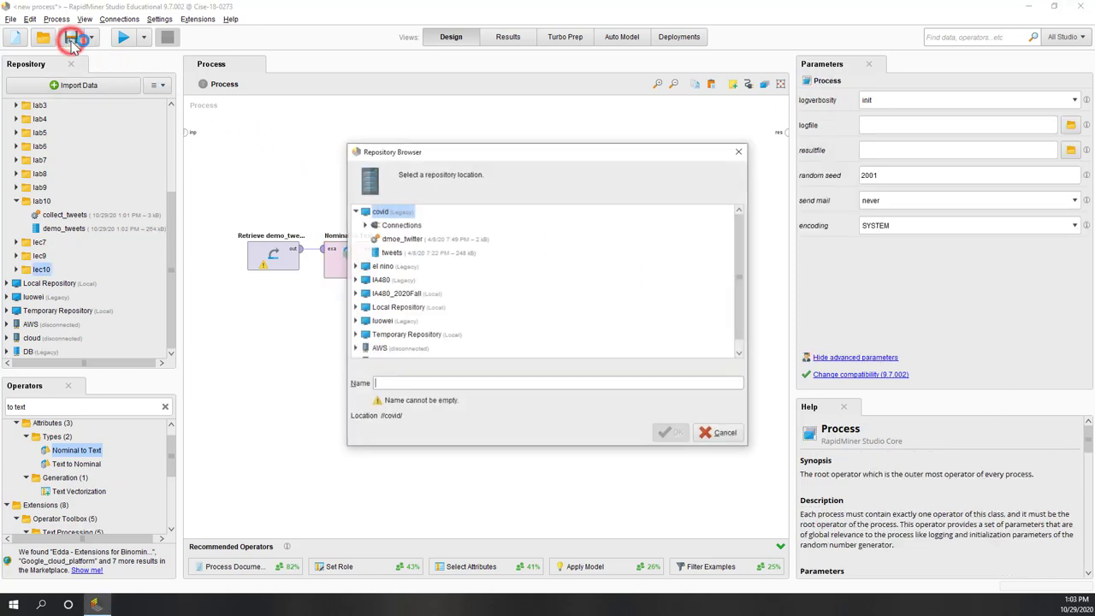
pyautogui.doubleClick(391, 293)
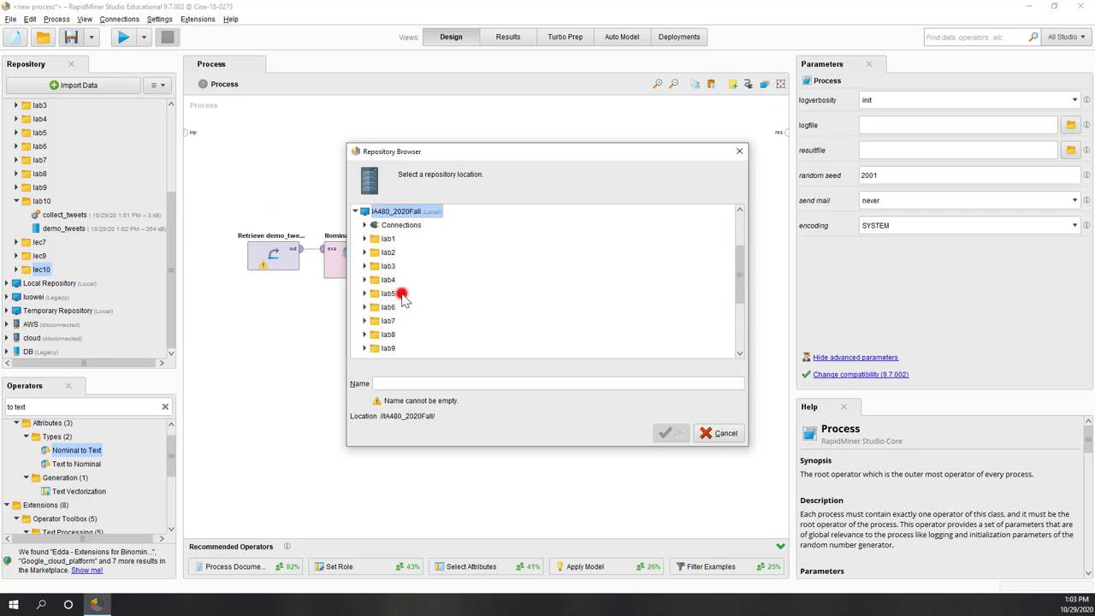
pyautogui.scroll(-1, 391, 291)
pyautogui.click(391, 327)
pyautogui.doubleClick(391, 328)
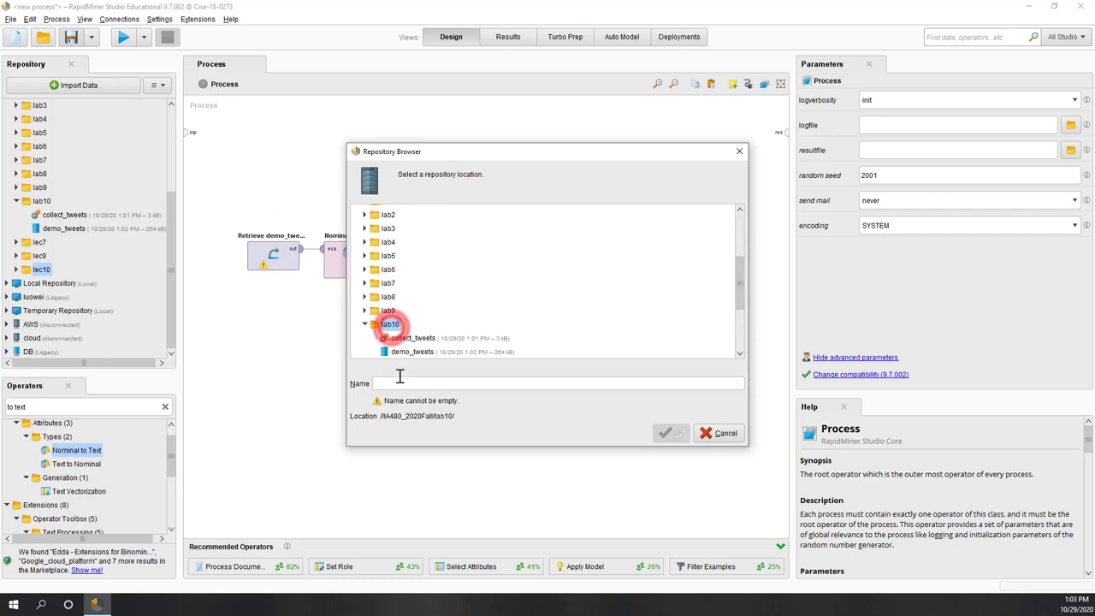
pyautogui.click(398, 382)
pyautogui.write('clut')
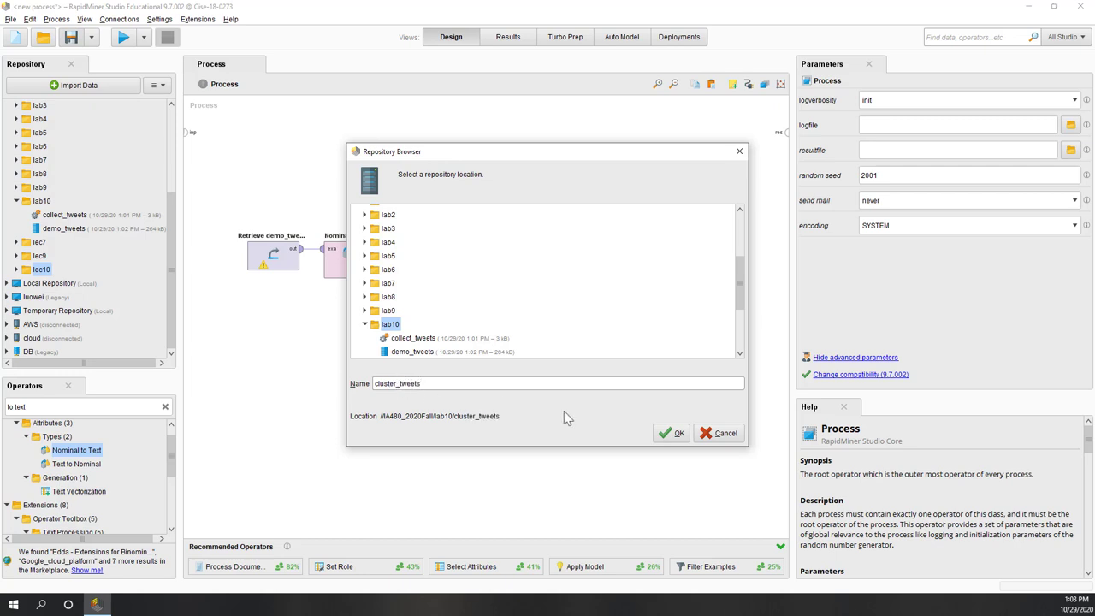
pyautogui.click(670, 433)
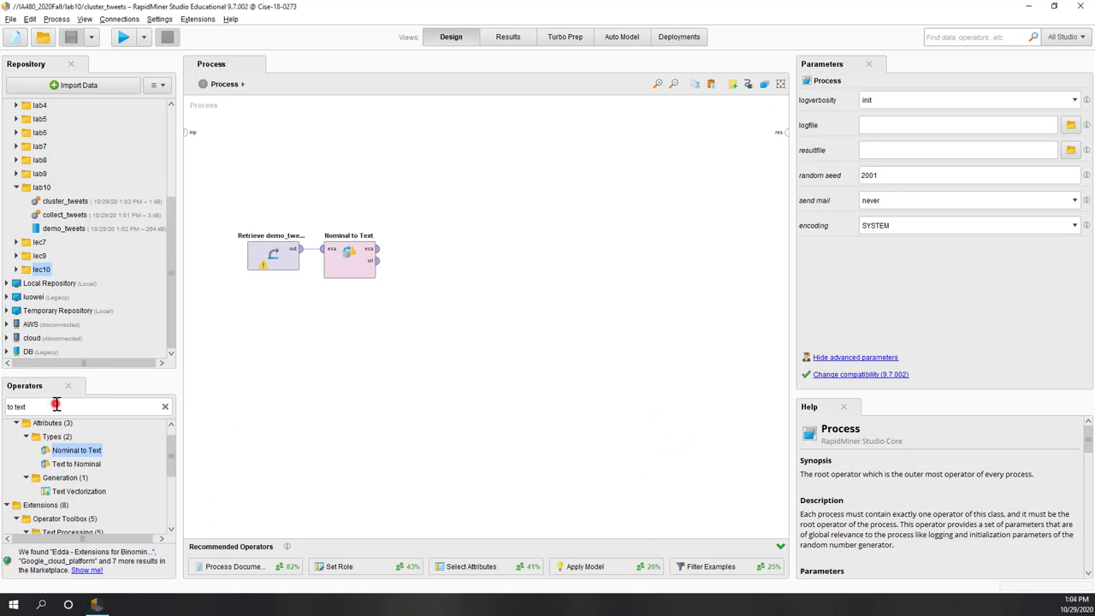
# Step: Find the Replace operator, place it after Nominal to Text, and connect the example set output to it
pyautogui.moveTo(56, 405); pyautogui.dragTo(5, 414)
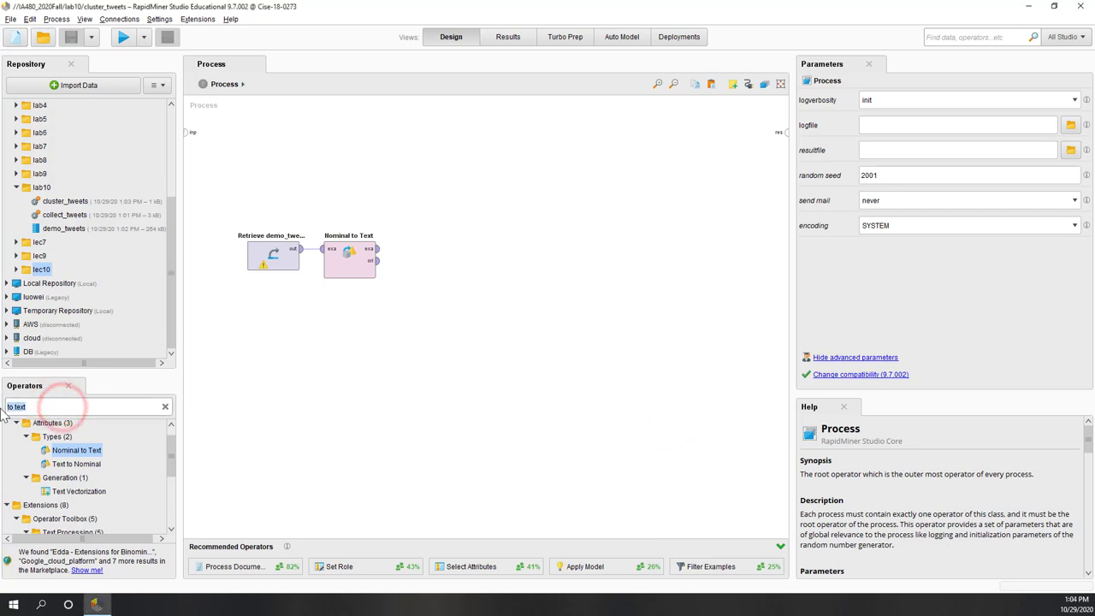
pyautogui.write('replace')
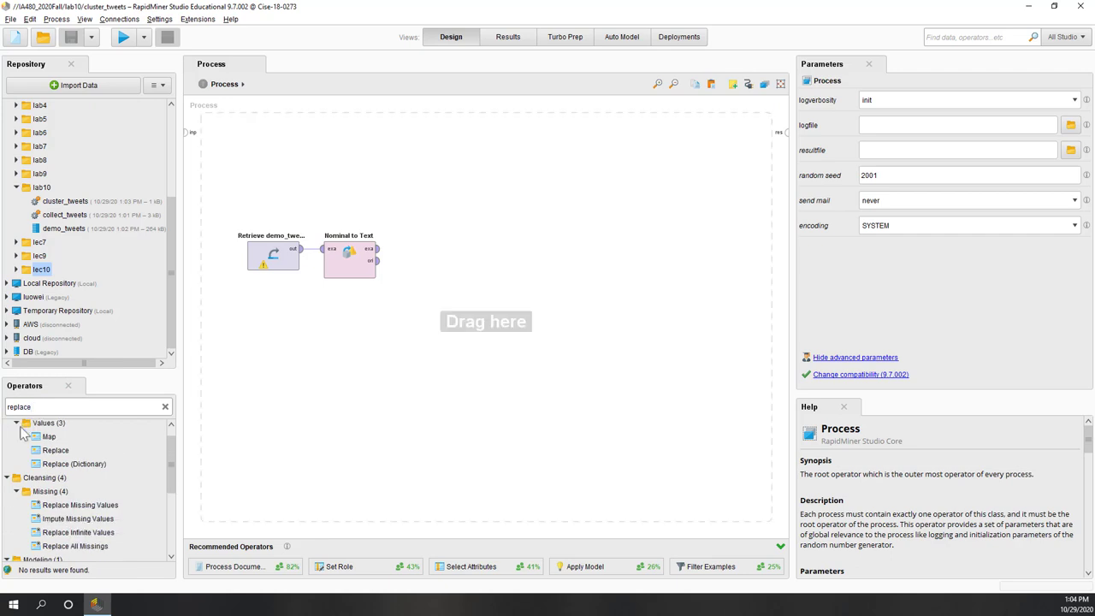
pyautogui.moveTo(49, 452); pyautogui.dragTo(428, 269)
pyautogui.click(368, 257)
pyautogui.click(432, 269)
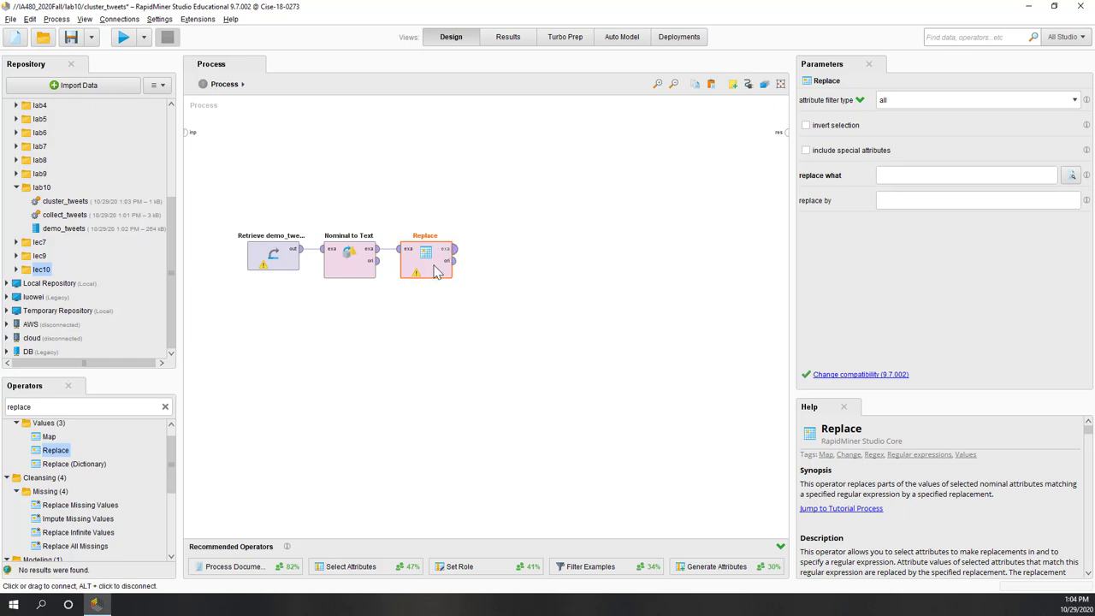
# Step: Set the Replace operator's attribute filter type to single and choose Text as the attribute
pyautogui.click(1025, 101)
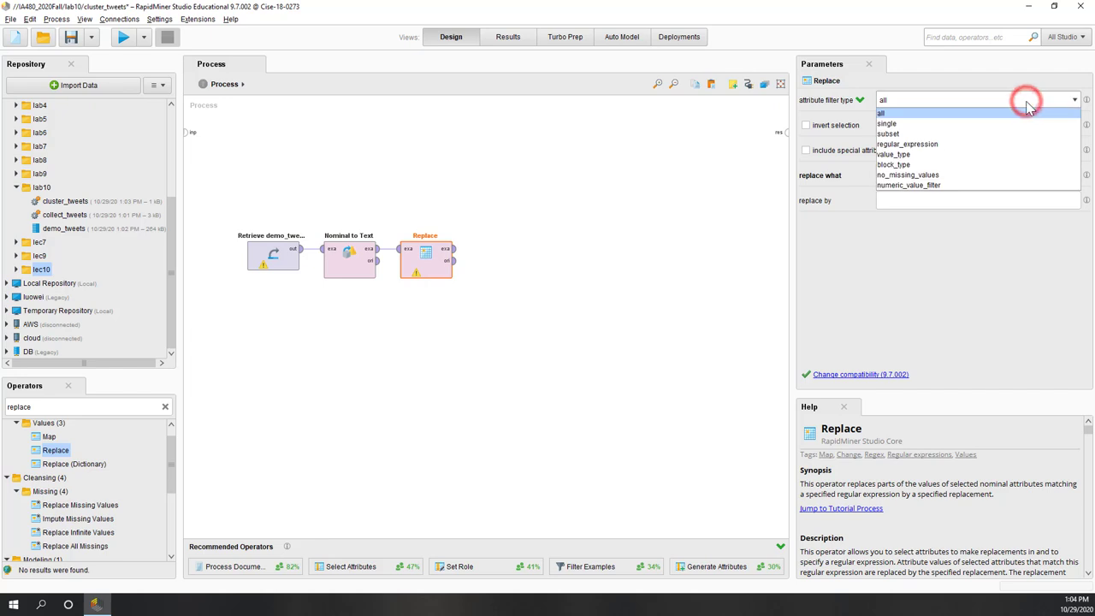
pyautogui.click(1009, 123)
pyautogui.click(1074, 124)
pyautogui.click(991, 138)
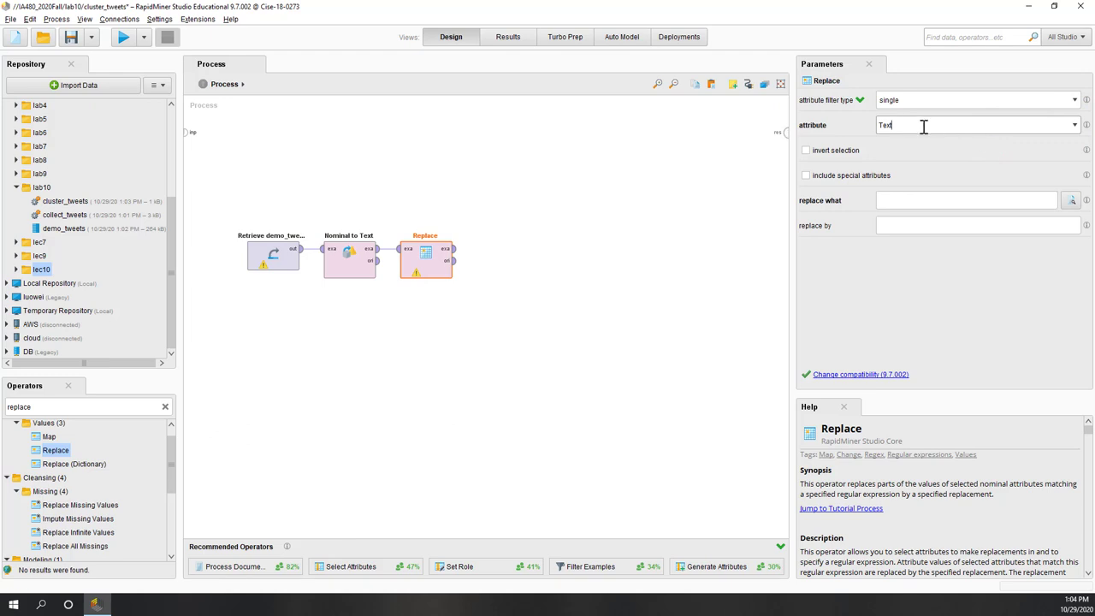
# Step: Set the Replace operator's search pattern to the regular expression http\S+, saving the process partway through
pyautogui.click(913, 199)
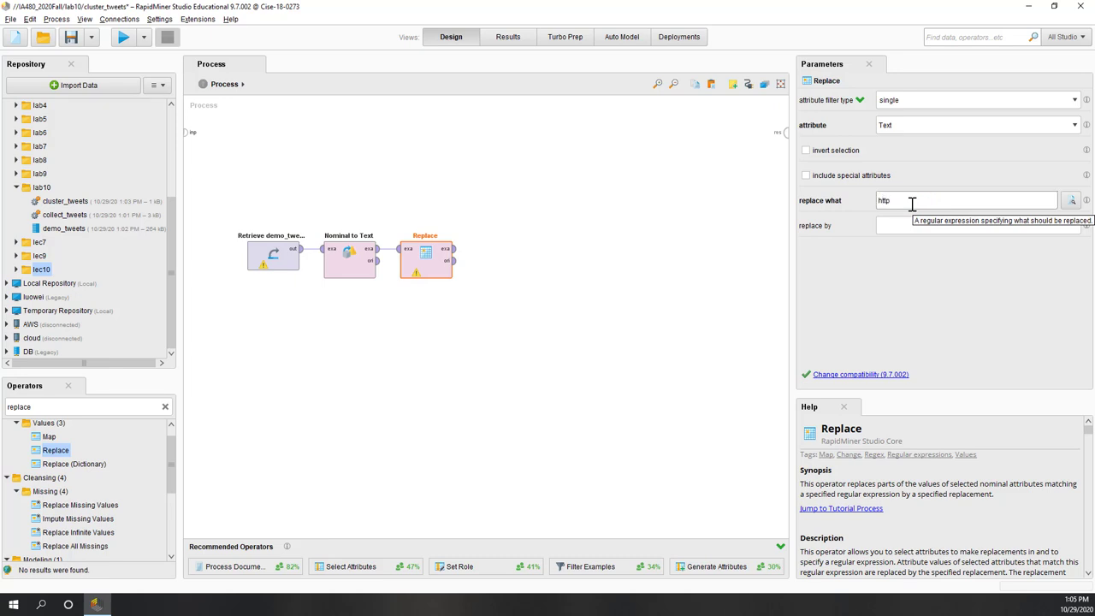
pyautogui.hotkey('ctrl', 's')
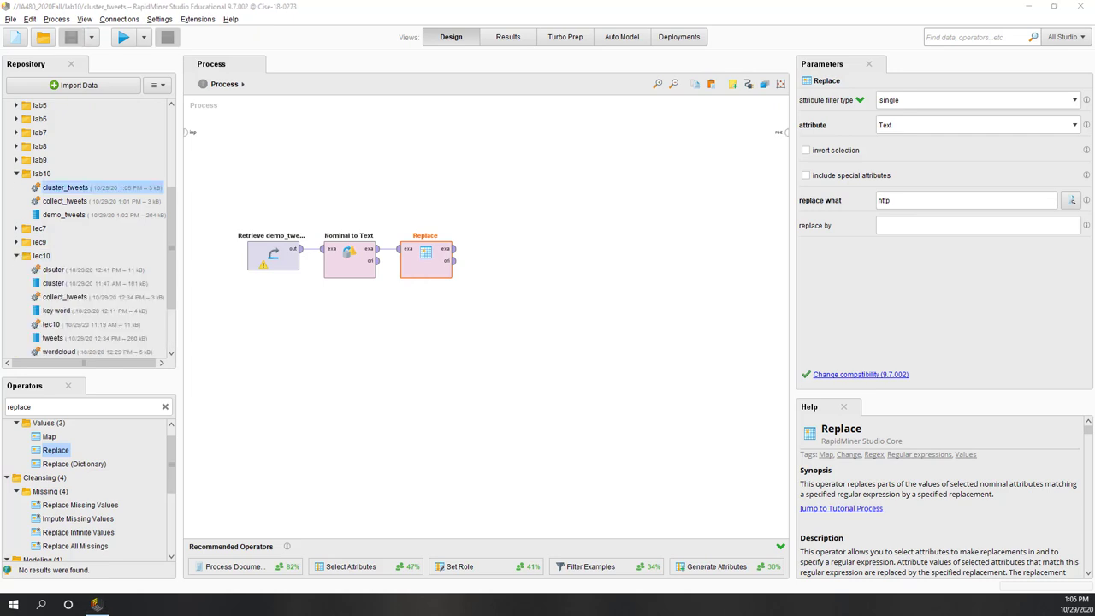
pyautogui.click(918, 200)
pyautogui.write('\\S+')
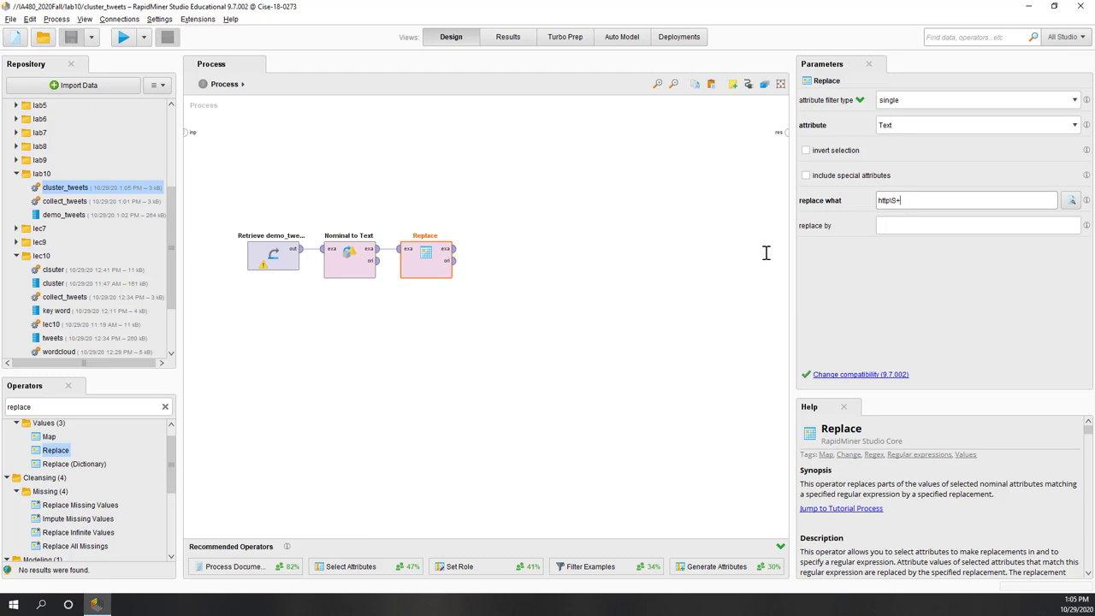
# Step: Connect the Replace operator's example set output to the process result port and run the process
pyautogui.click(588, 247)
pyautogui.click(455, 248)
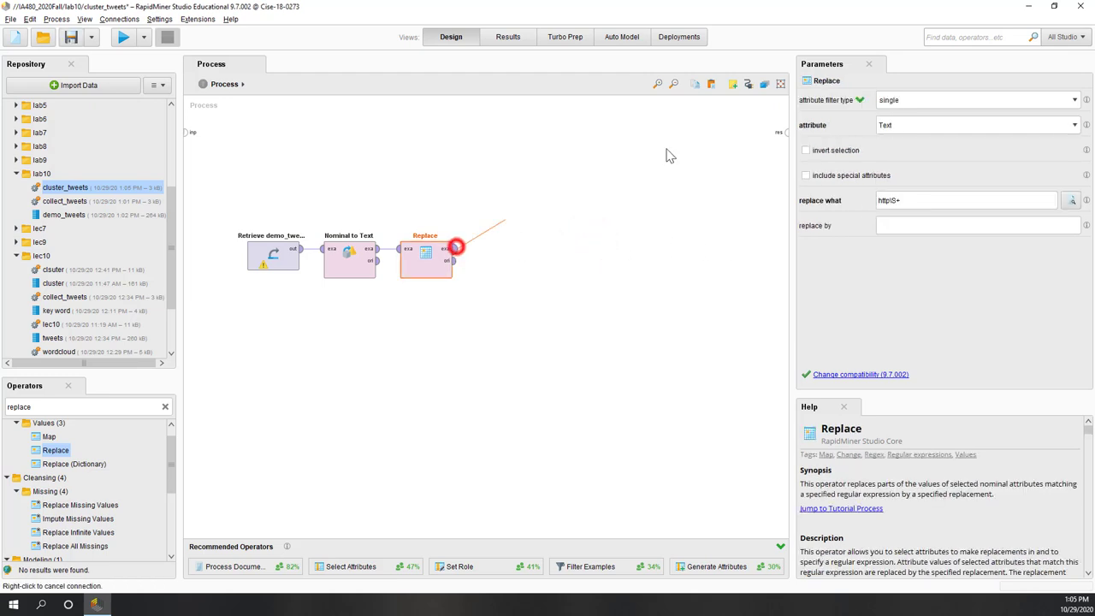
pyautogui.click(784, 138)
pyautogui.click(502, 160)
pyautogui.click(123, 41)
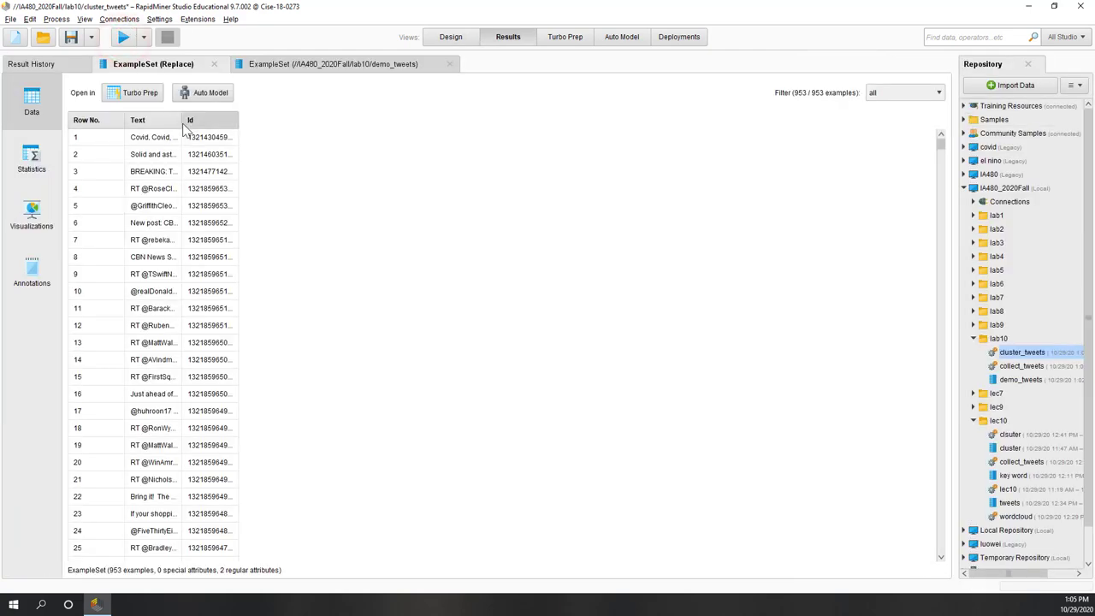
# Step: Widen the Text column of the Replace results and examine whether links are removed from the tweets
pyautogui.doubleClick(182, 124)
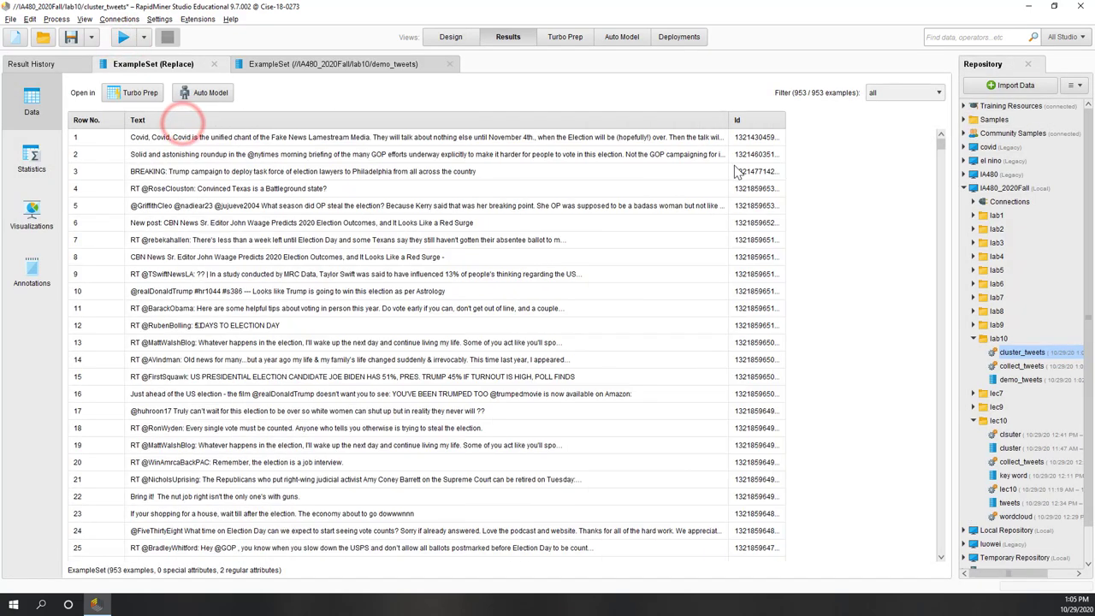
pyautogui.scroll(-14, 576, 411)
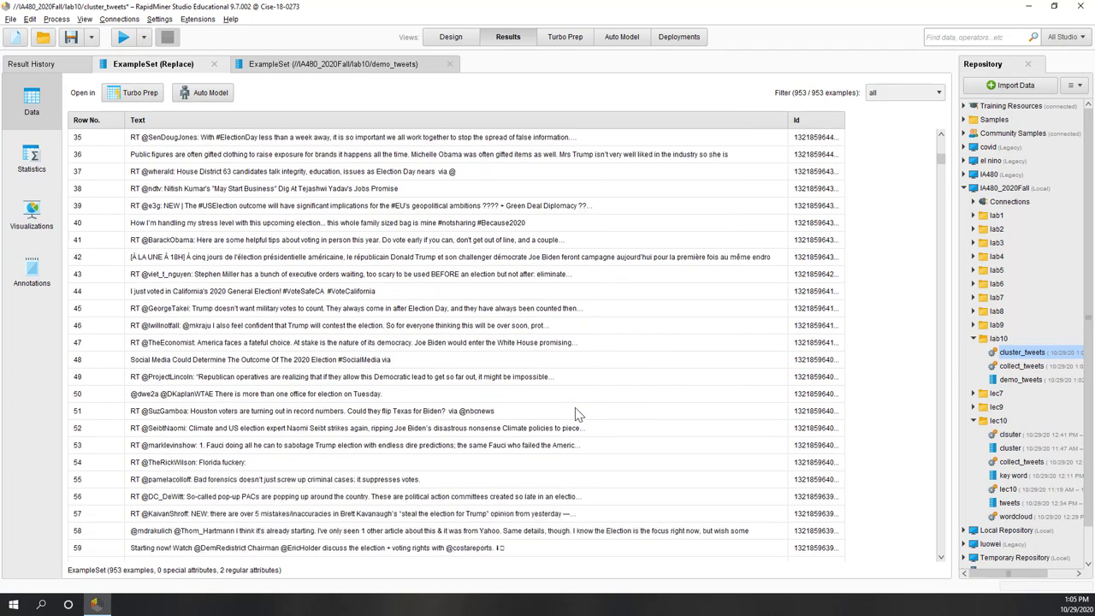
pyautogui.scroll(-10, 576, 415)
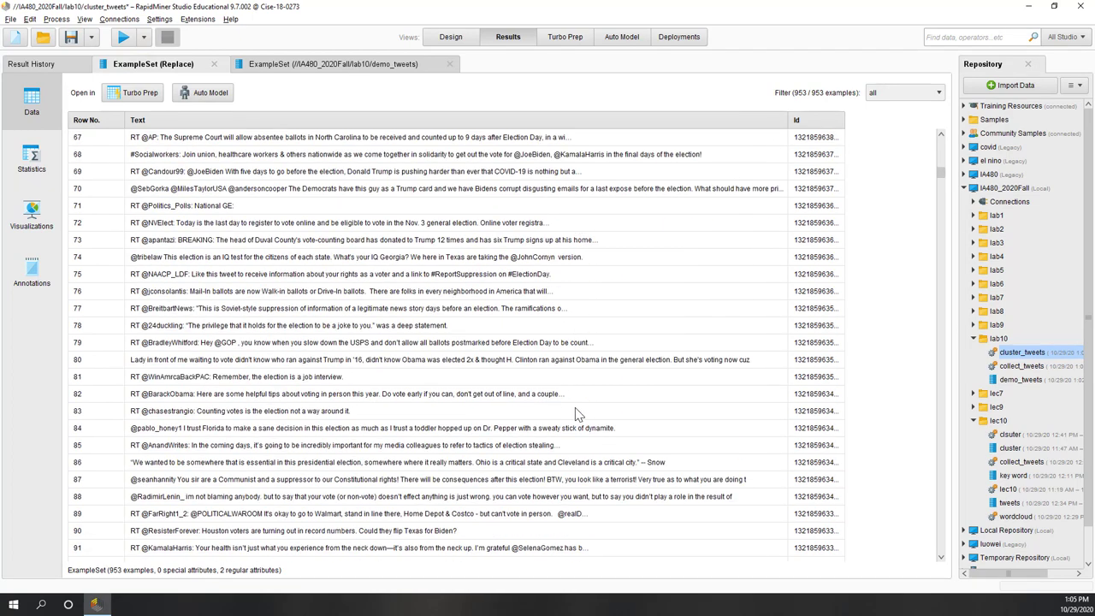
pyautogui.scroll(-8, 576, 415)
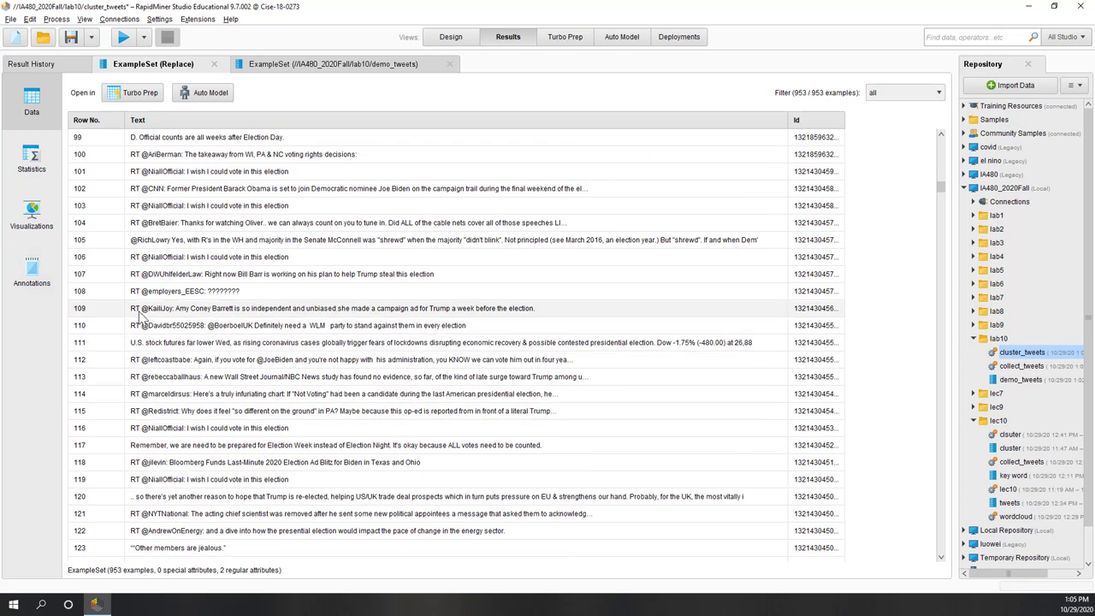
pyautogui.scroll(-2, 492, 364)
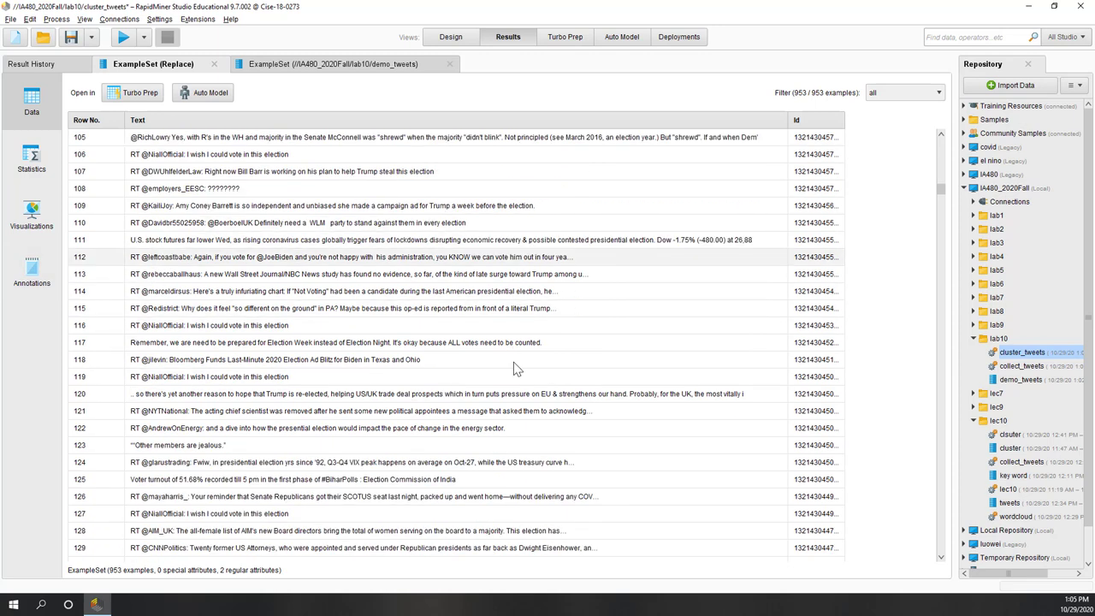
# Step: Return to the process design and insert a Select Attributes operator between Replace and the result port
pyautogui.click(451, 37)
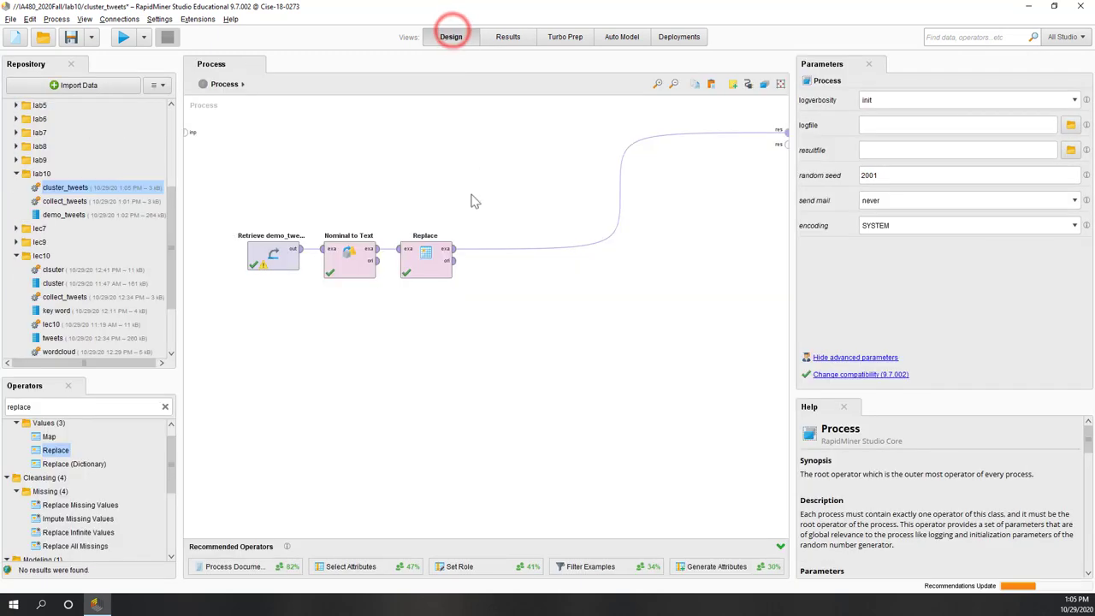
pyautogui.click(496, 402)
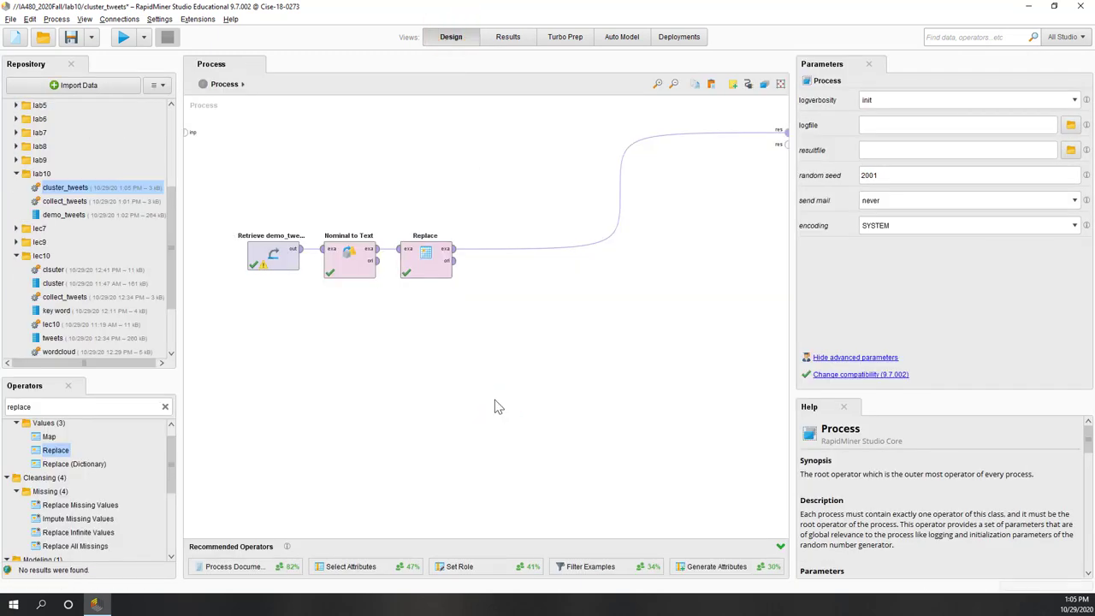
pyautogui.moveTo(351, 566); pyautogui.dragTo(538, 244)
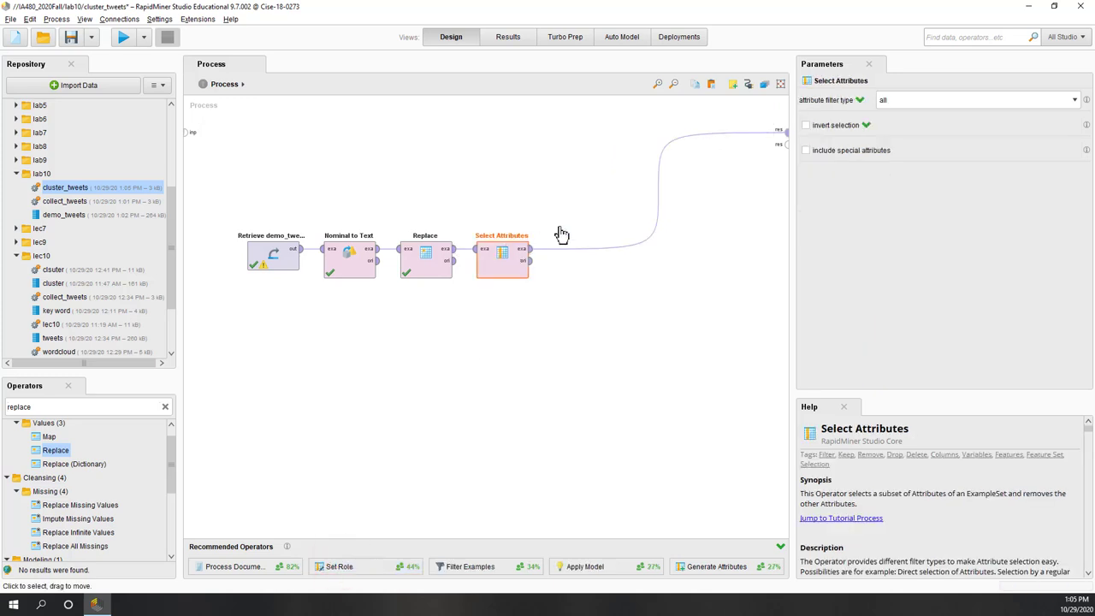
# Step: Set the Select Attributes operator's filter type to single with Text as the attribute
pyautogui.click(928, 99)
pyautogui.click(925, 117)
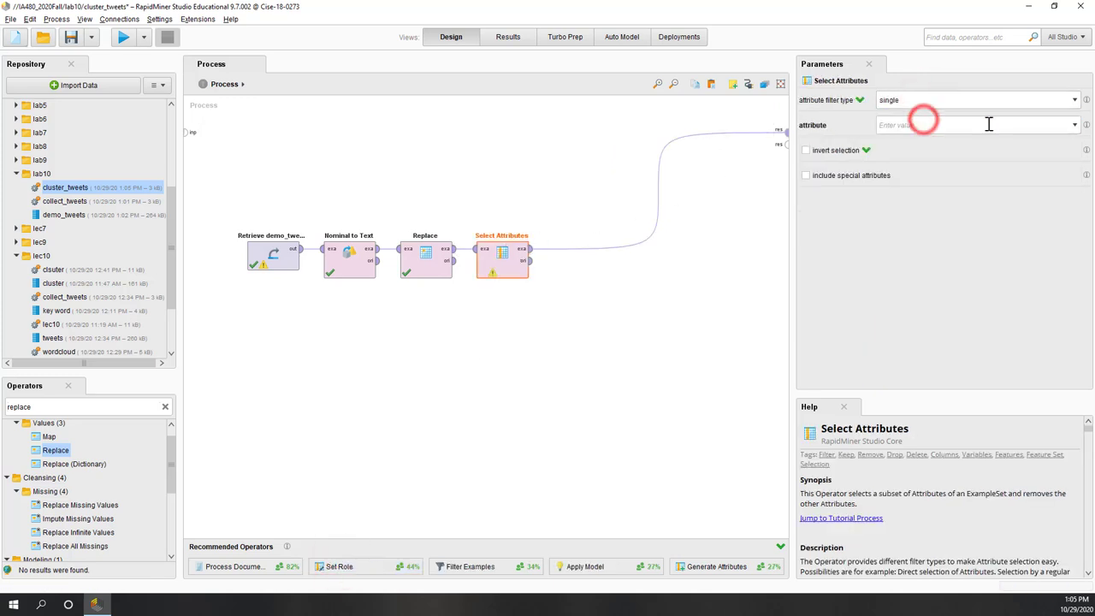
pyautogui.click(1075, 125)
pyautogui.click(1003, 143)
pyautogui.click(606, 387)
pyautogui.click(498, 272)
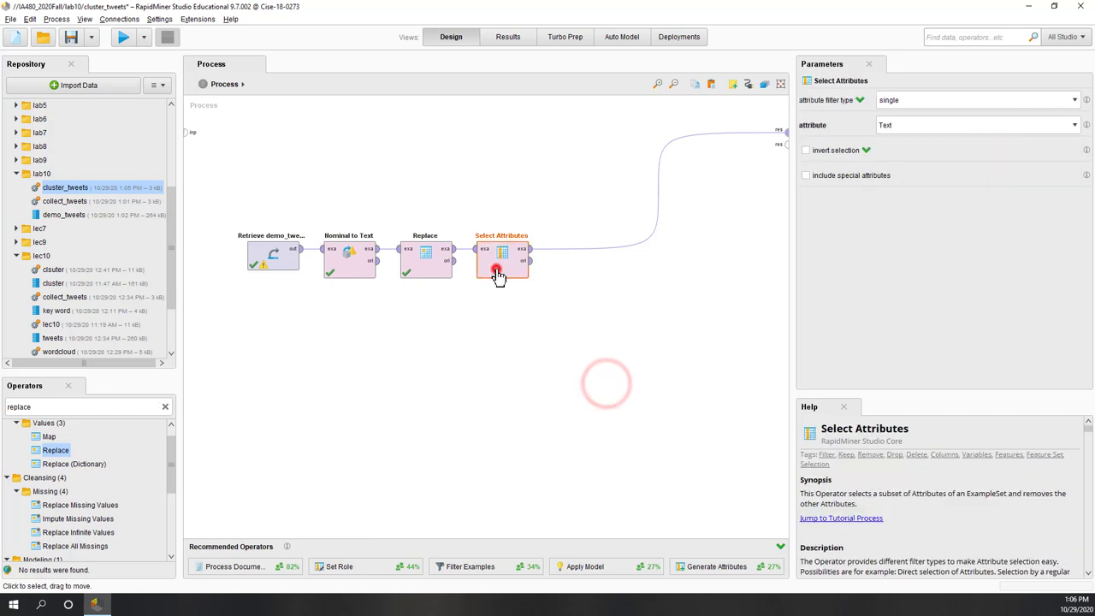
pyautogui.click(603, 371)
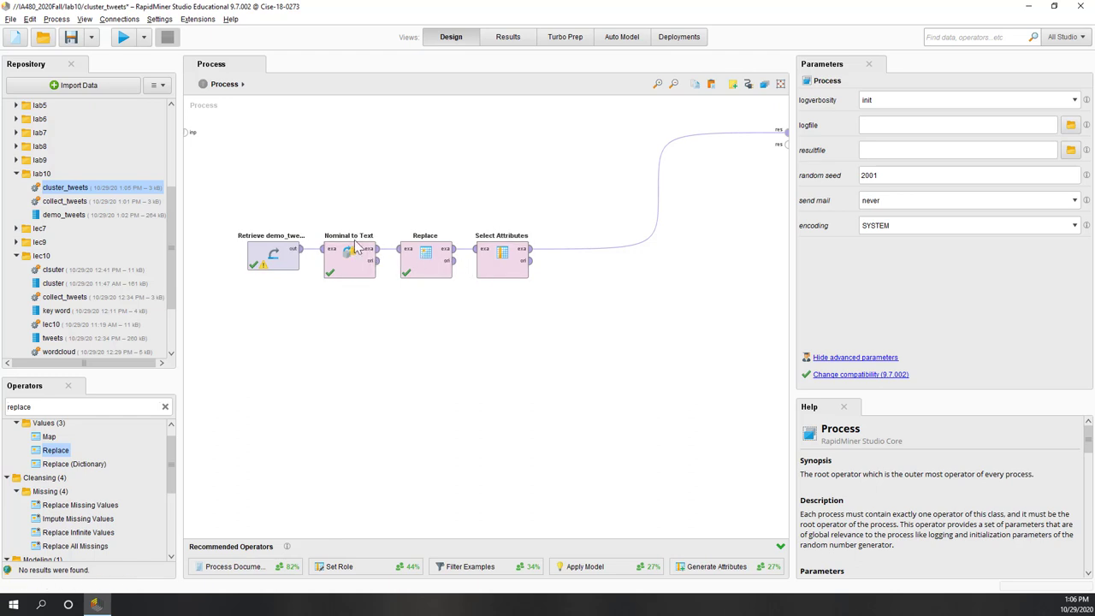
# Step: Find the Process Documents from Data operator and insert it between Select Attributes and the process result port
pyautogui.click(101, 408)
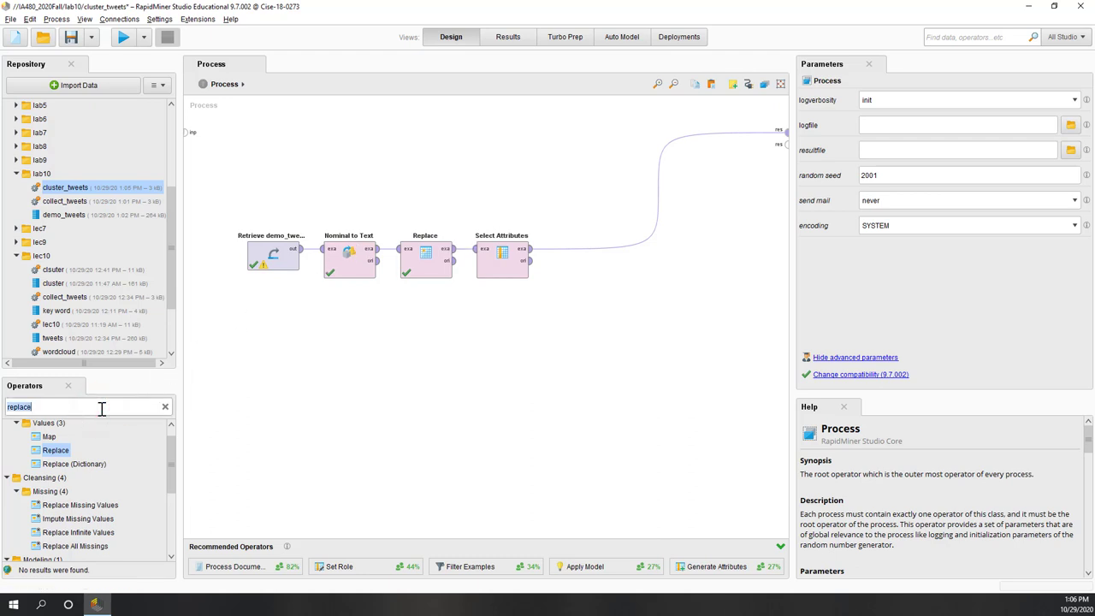
pyautogui.write('p')
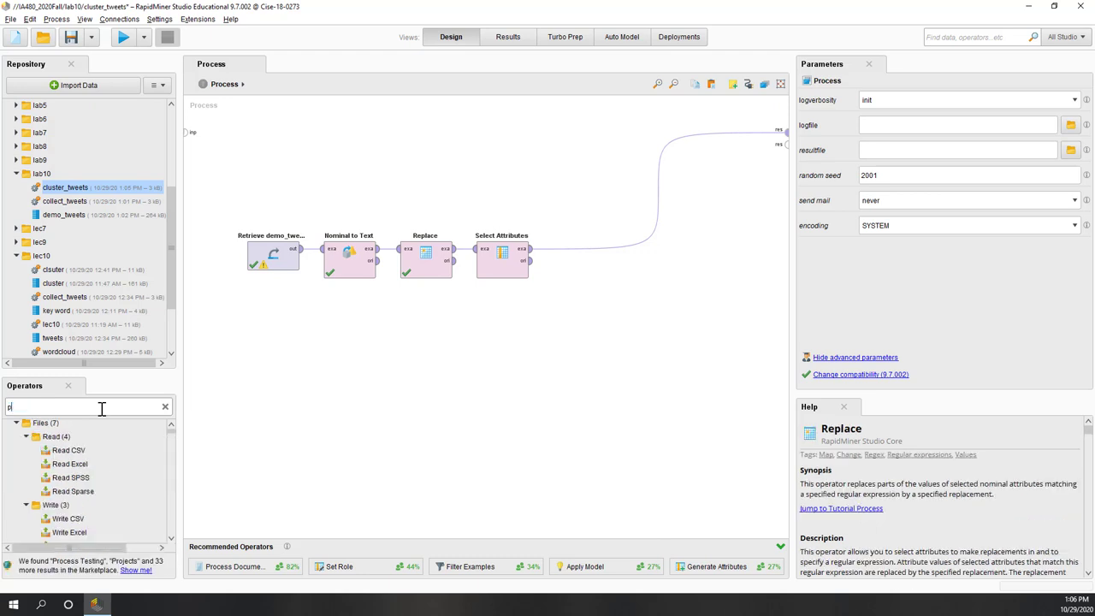
pyautogui.write('rocess document')
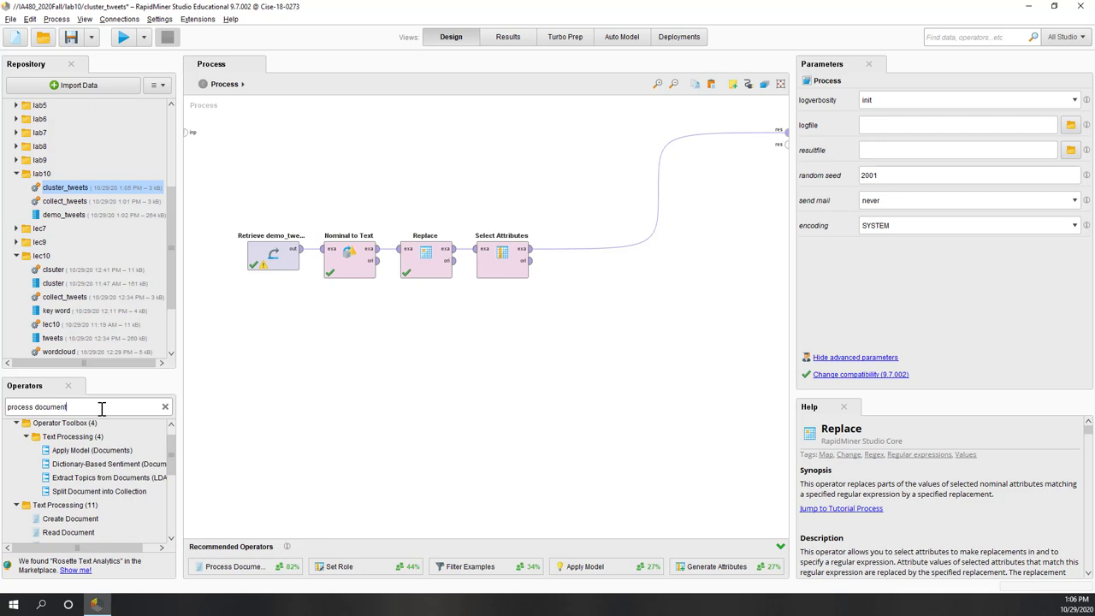
pyautogui.scroll(-3, 115, 487)
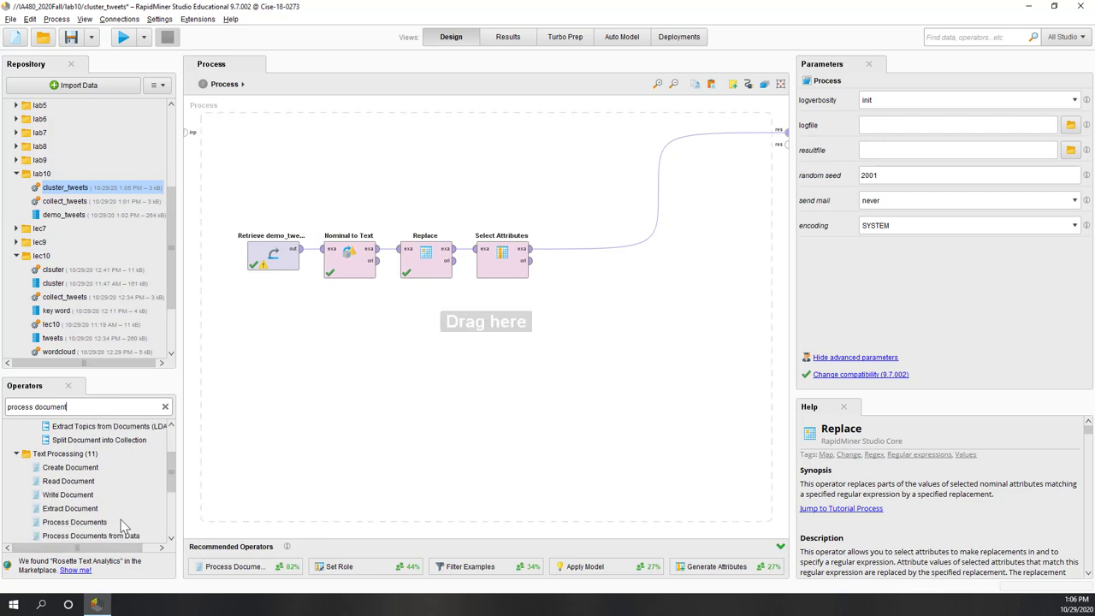
pyautogui.moveTo(124, 520); pyautogui.dragTo(578, 257)
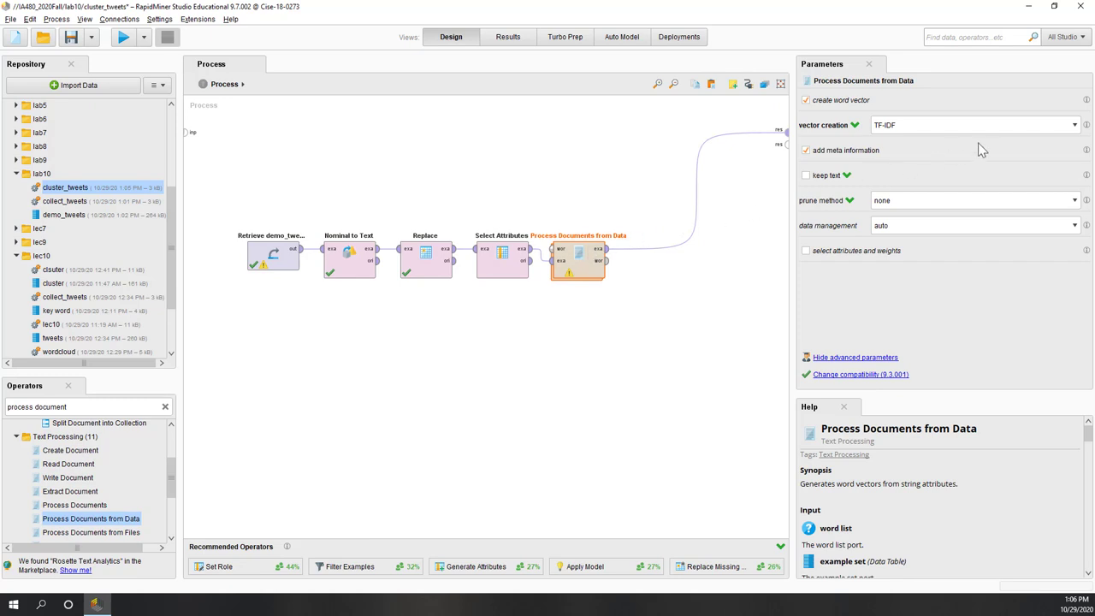
pyautogui.click(707, 377)
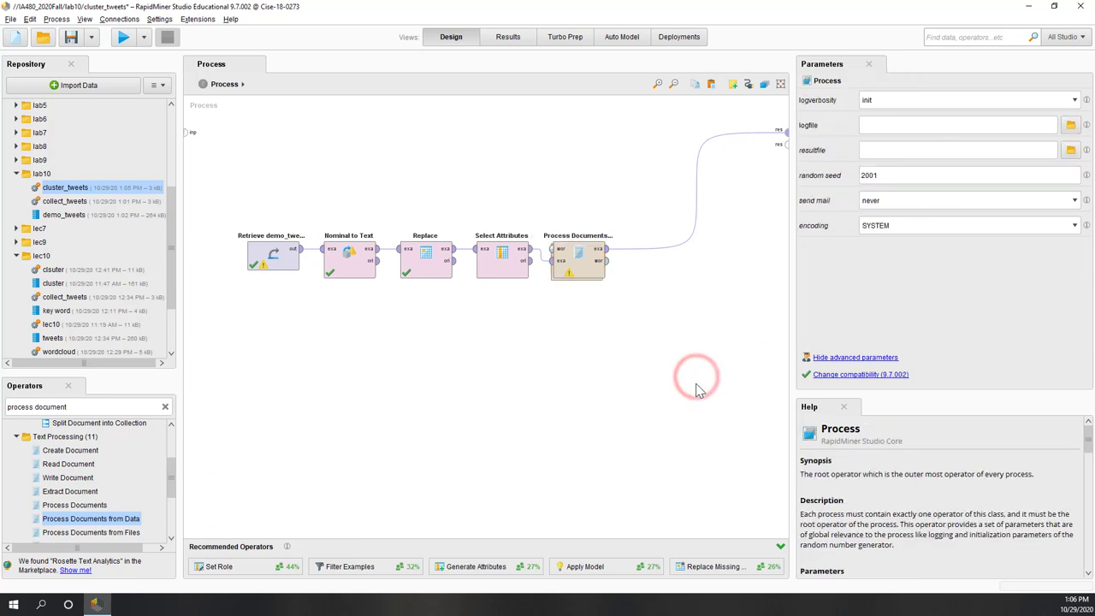
# Step: Inside Process Documents from Data, add a Tokenize operator and connect it to the document input
pyautogui.doubleClick(590, 274)
pyautogui.moveTo(225, 567); pyautogui.dragTo(306, 192)
pyautogui.moveTo(186, 131); pyautogui.dragTo(289, 190)
pyautogui.click(315, 205)
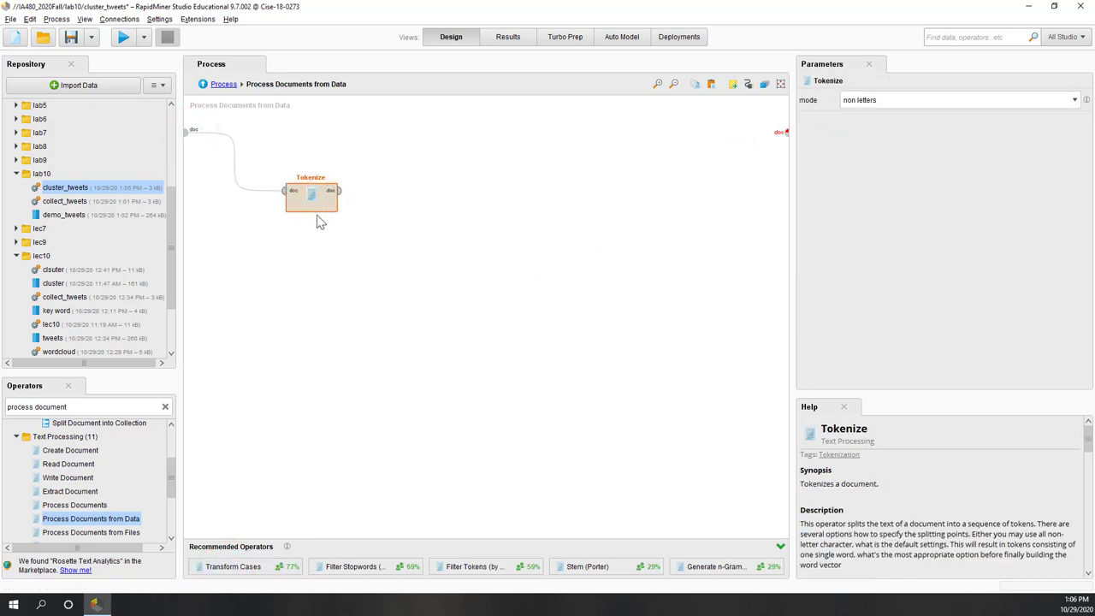
# Step: Add a Transform Cases operator after Tokenize and connect the two
pyautogui.moveTo(230, 566); pyautogui.dragTo(373, 196)
pyautogui.click(339, 190)
pyautogui.click(361, 191)
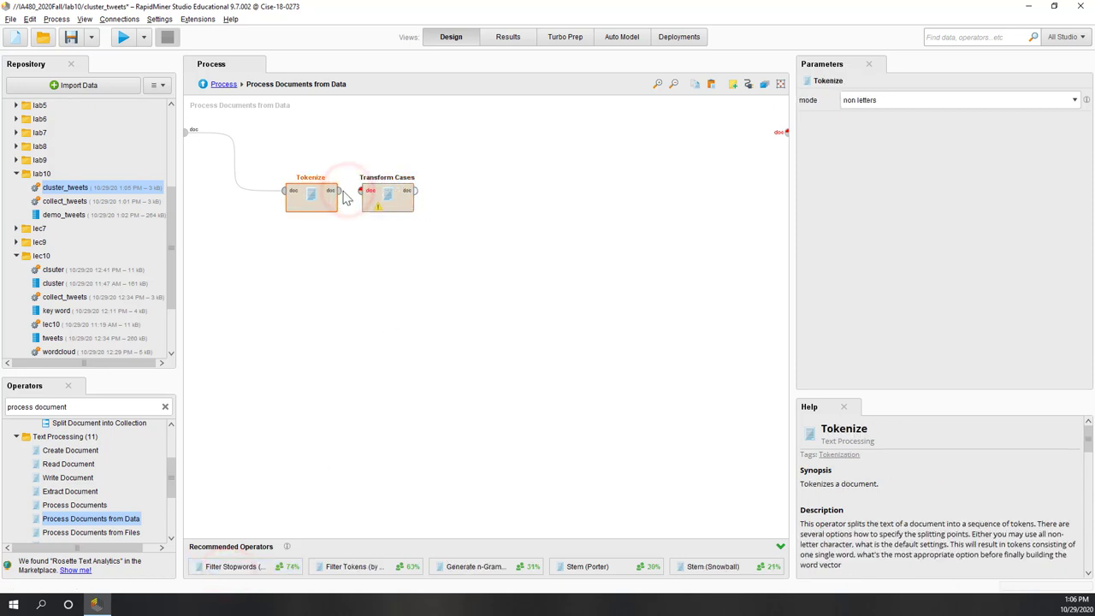
pyautogui.click(386, 196)
pyautogui.click(328, 351)
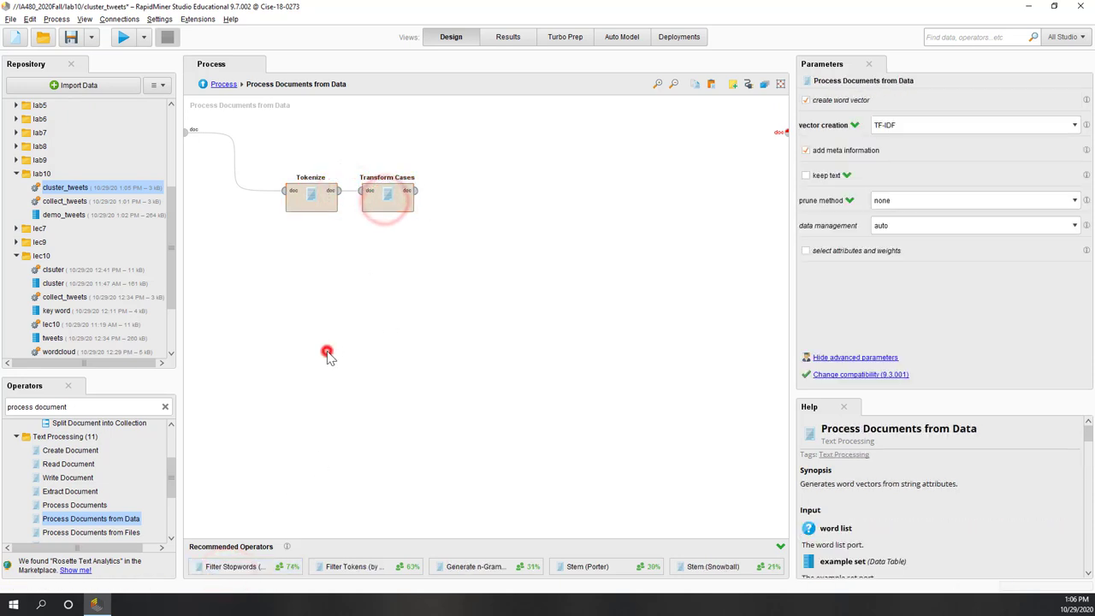
# Step: Add a Filter Stopwords (English) operator and connect it to the Transform Cases output
pyautogui.moveTo(229, 567); pyautogui.dragTo(458, 198)
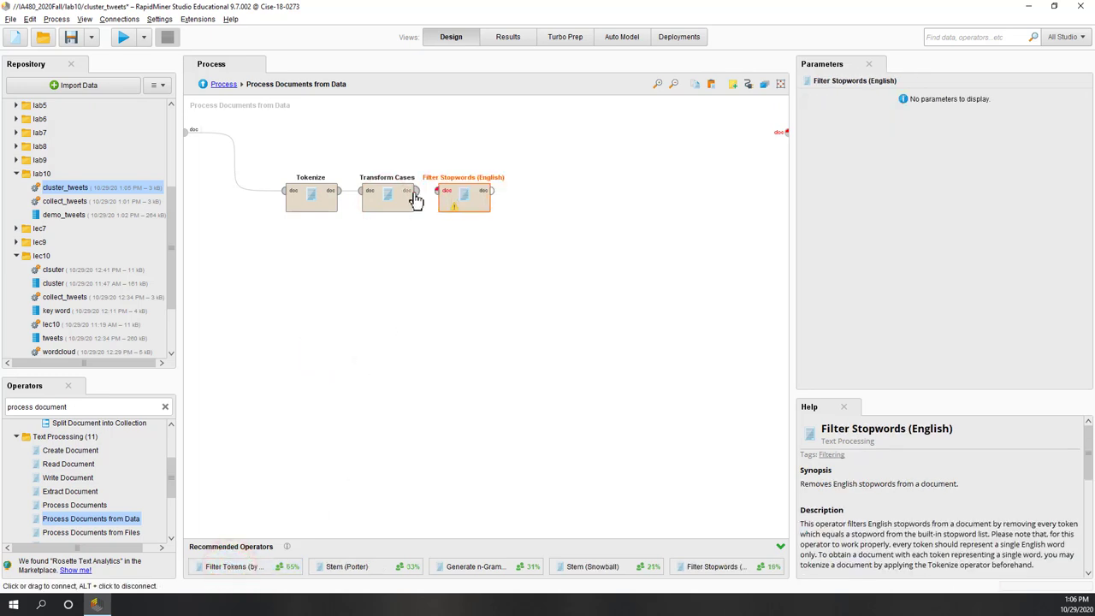
pyautogui.click(412, 192)
pyautogui.click(437, 191)
pyautogui.click(465, 199)
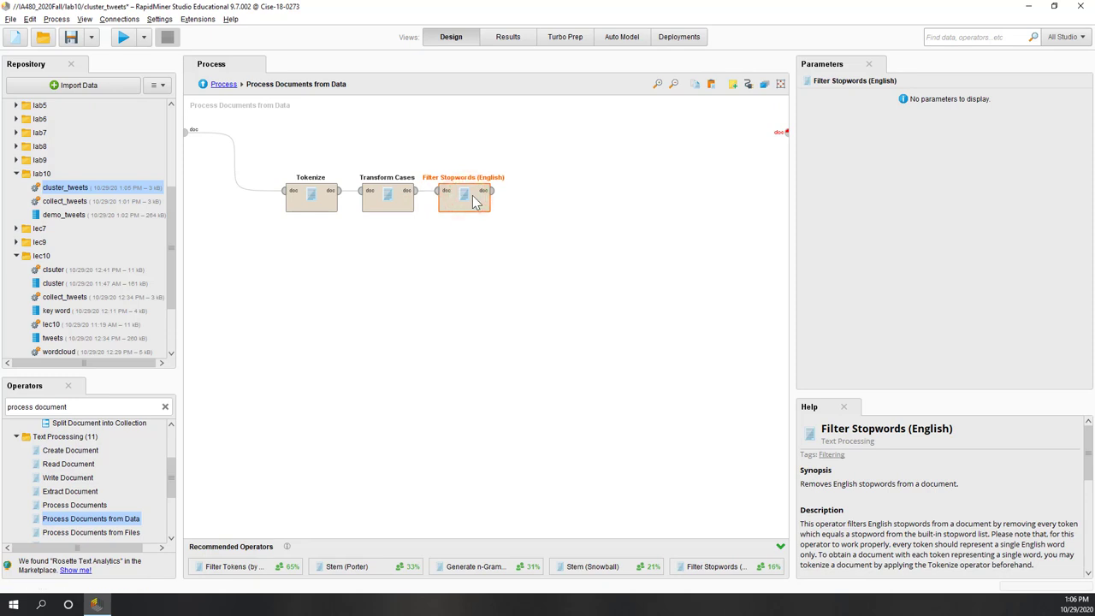
# Step: Add a Filter Tokens (by Length) operator after Filter Stopwords and connect its output to the subprocess document output
pyautogui.moveTo(235, 556); pyautogui.dragTo(595, 206)
pyautogui.click(491, 190)
pyautogui.click(514, 191)
pyautogui.click(543, 202)
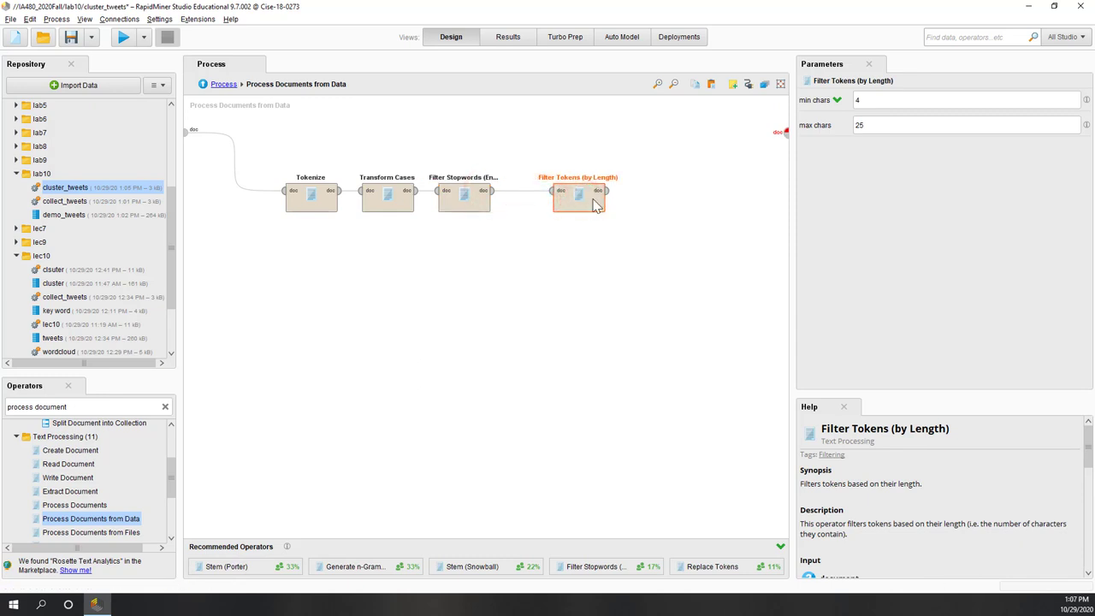
pyautogui.click(606, 193)
pyautogui.click(783, 133)
pyautogui.click(690, 304)
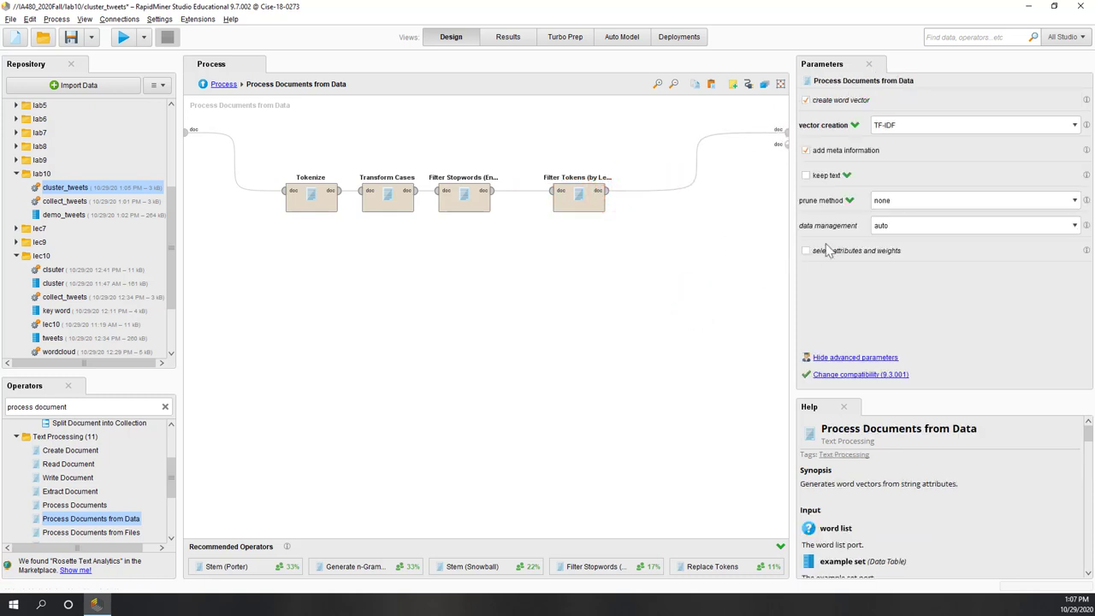
# Step: Set the prune method of Process Documents from Data to percentual and save the process
pyautogui.click(929, 199)
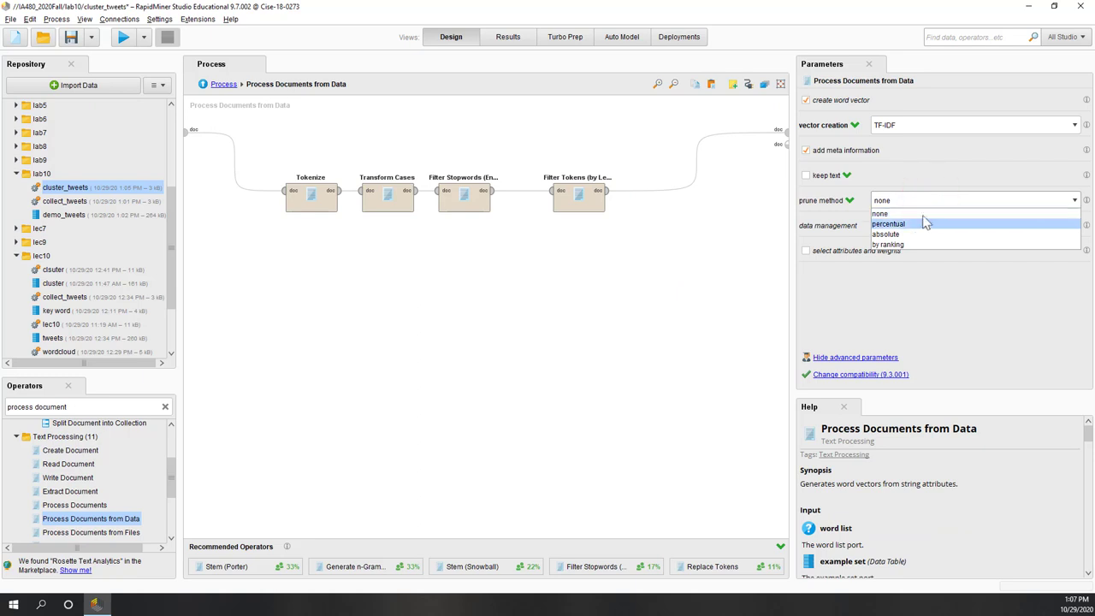
pyautogui.click(922, 220)
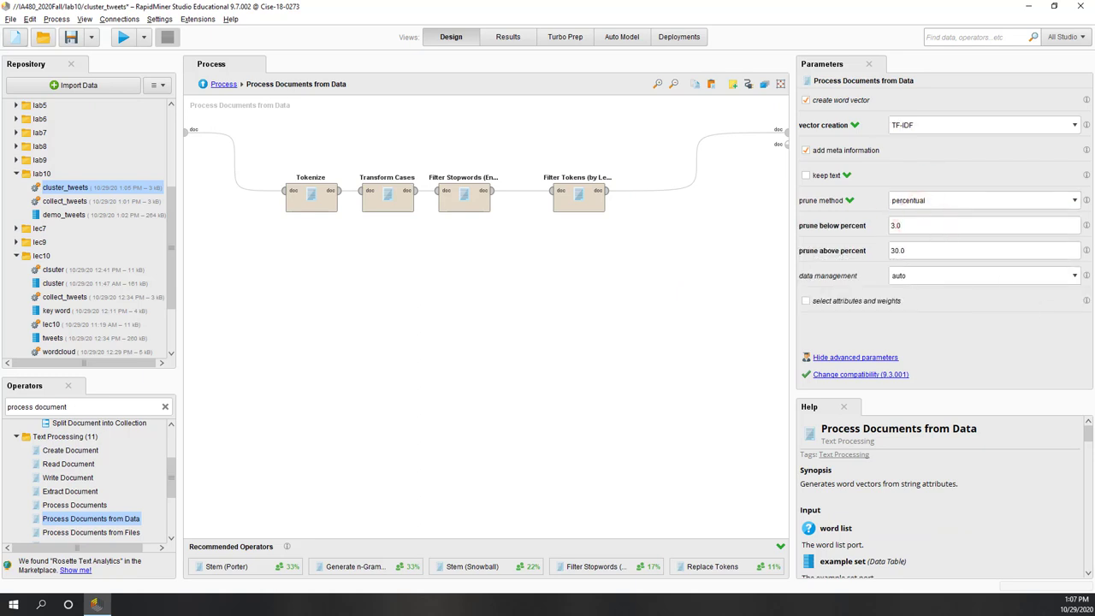
pyautogui.hotkey('ctrl', 's')
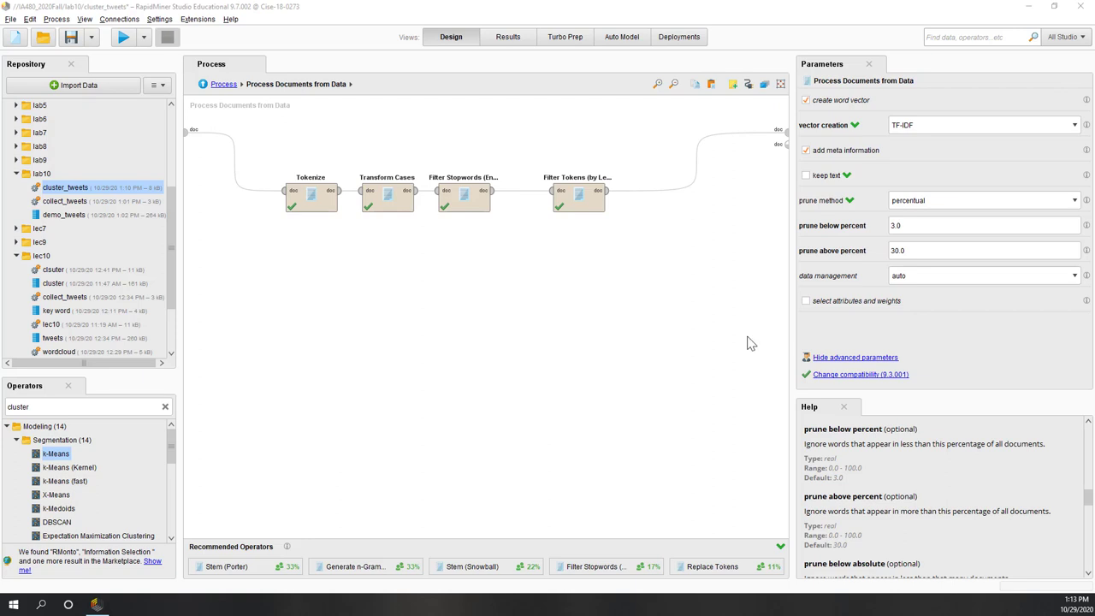
# Step: Return to the top-level process, run it and examine the word vector table produced from the tweets
pyautogui.click(224, 84)
pyautogui.click(604, 249)
pyautogui.click(785, 131)
pyautogui.click(544, 158)
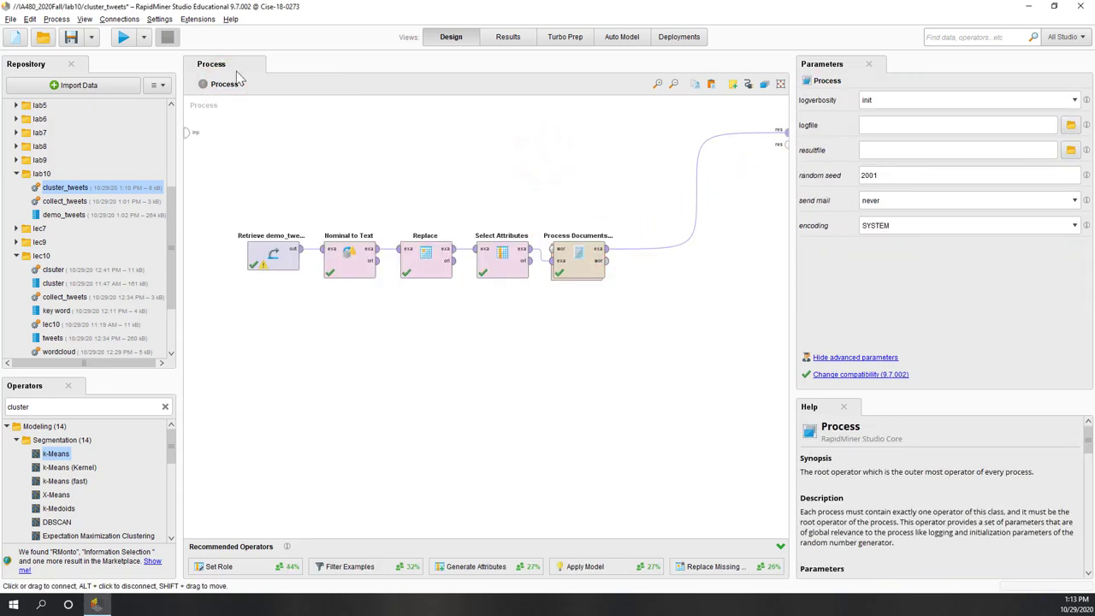
pyautogui.click(123, 37)
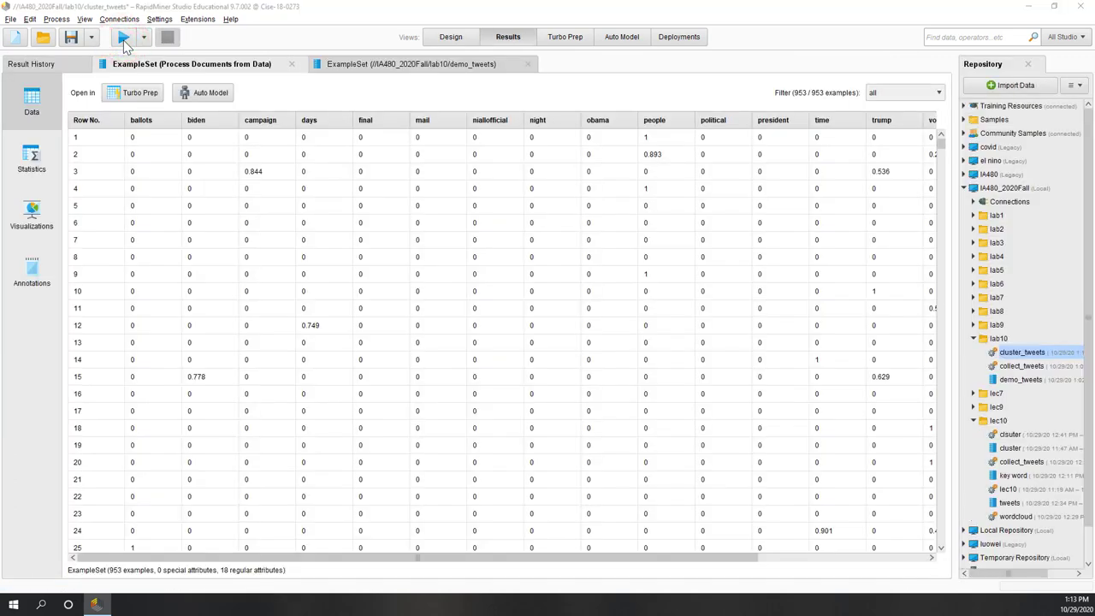
pyautogui.moveTo(706, 557); pyautogui.dragTo(890, 560)
pyautogui.moveTo(753, 557); pyautogui.dragTo(470, 568)
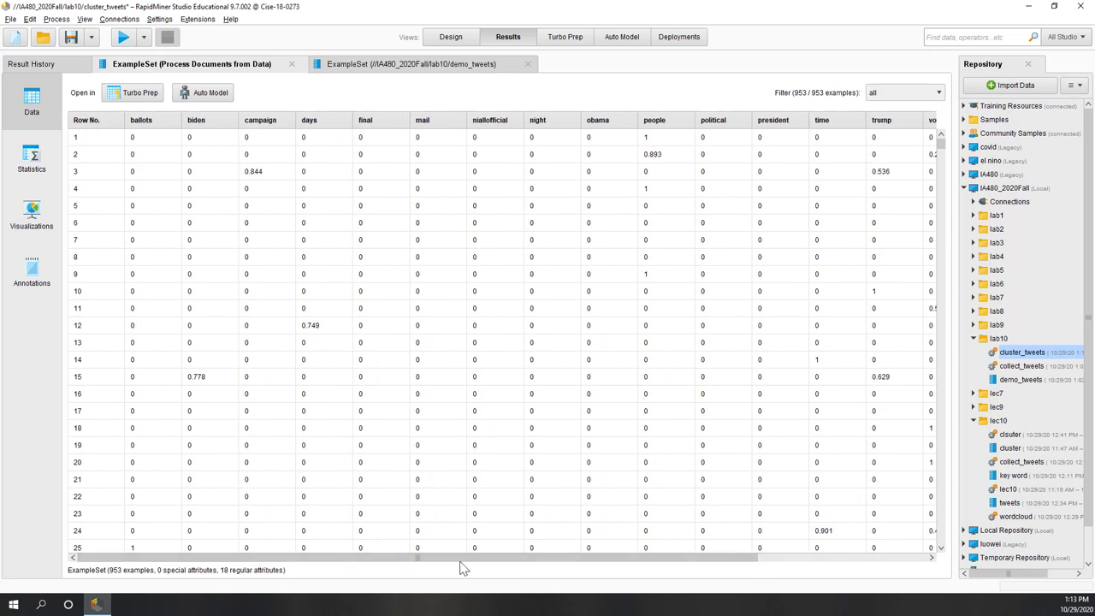
pyautogui.scroll(-3, 306, 543)
pyautogui.scroll(-1, 308, 544)
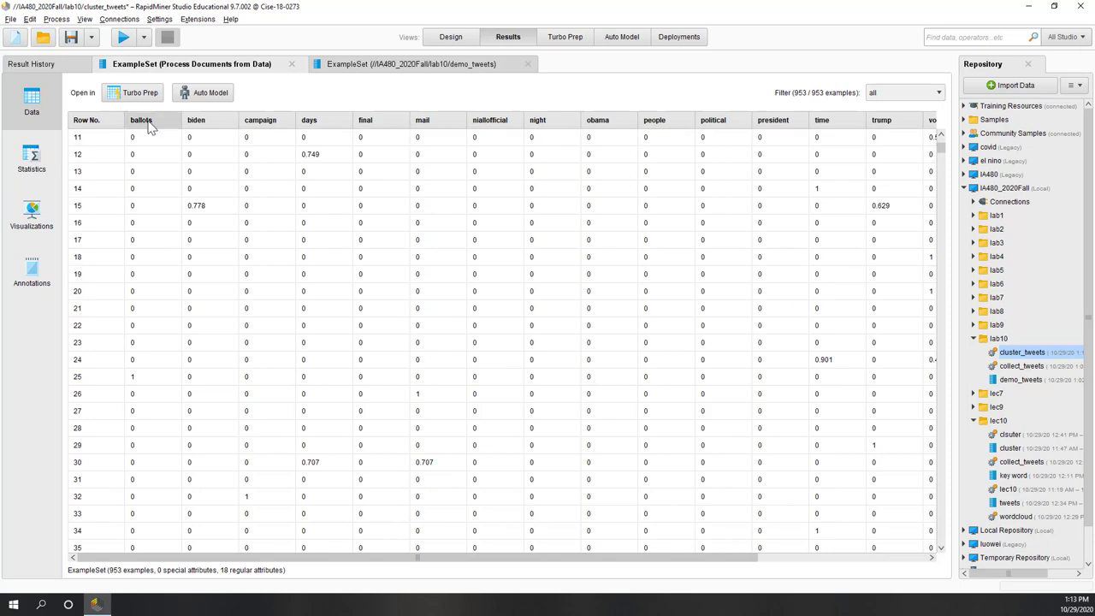
pyautogui.moveTo(151, 125)
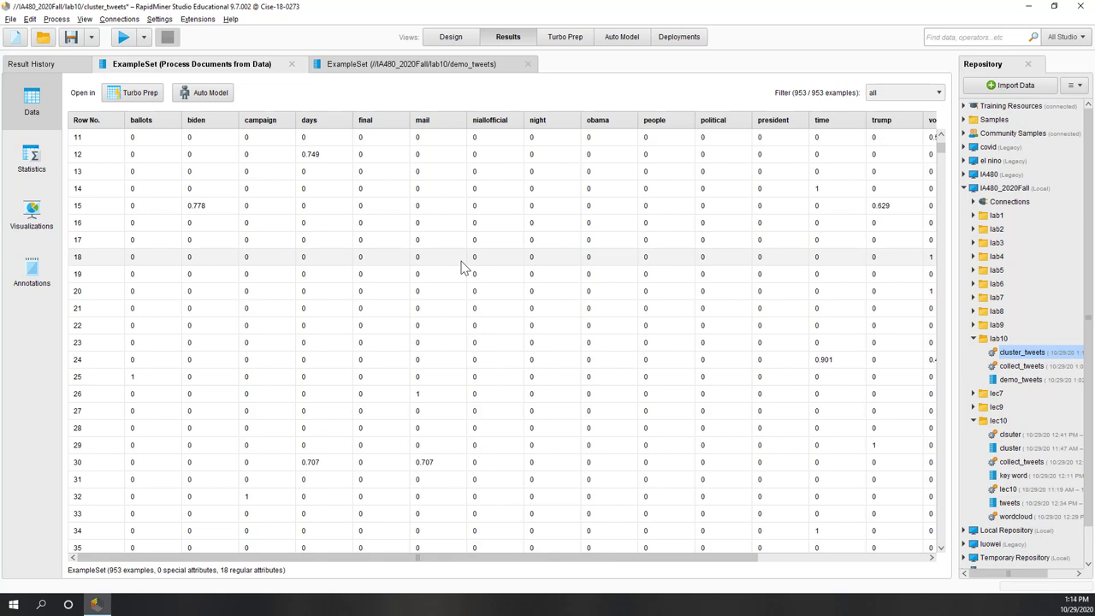
# Step: Return to the process design and insert a k-Means clustering operator between Process Documents from Data and the result port
pyautogui.click(449, 38)
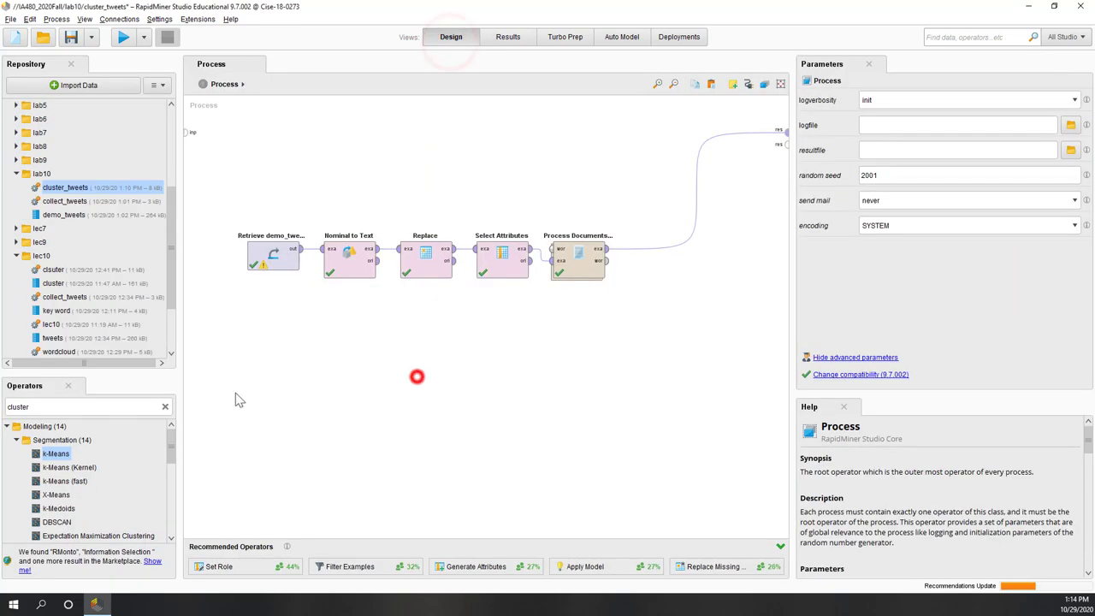
pyautogui.doubleClick(55, 408)
pyautogui.write('k-means')
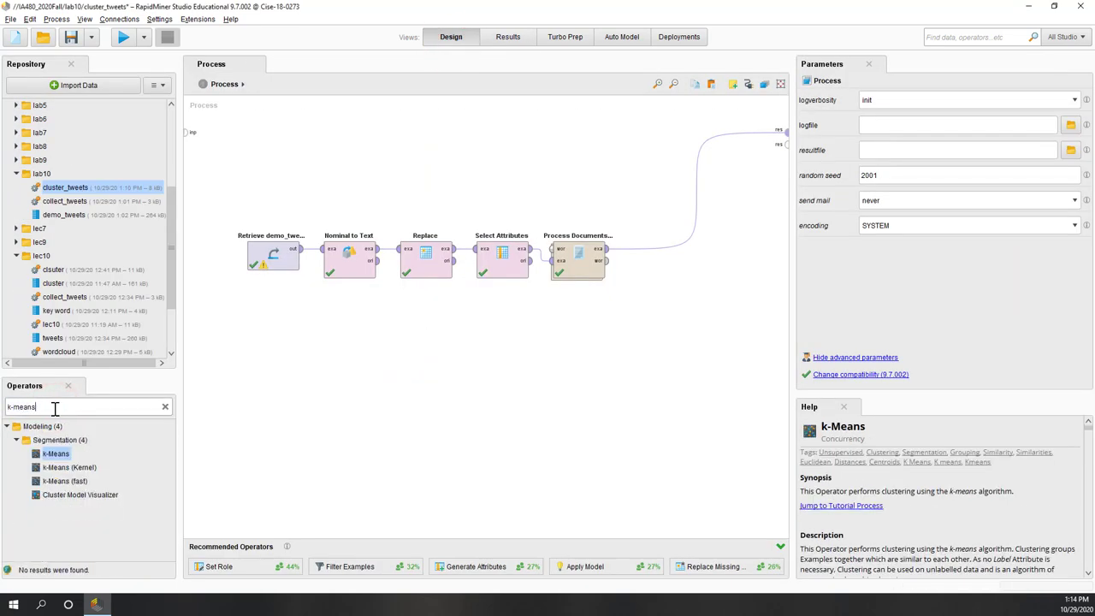
pyautogui.press('Return')
pyautogui.click(630, 149)
pyautogui.press('Delete')
pyautogui.moveTo(56, 453); pyautogui.dragTo(641, 250)
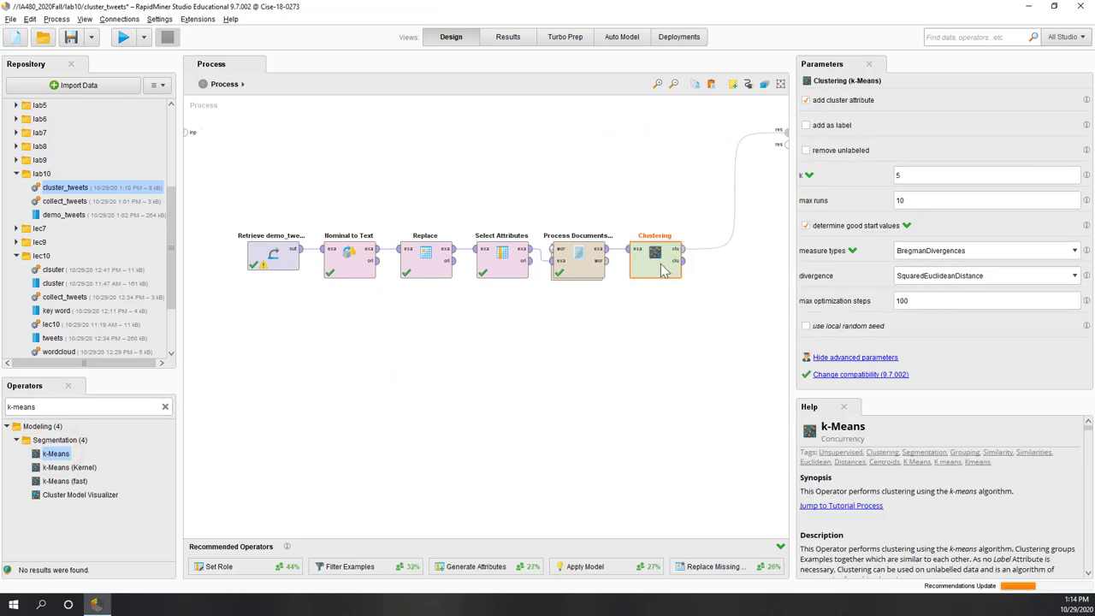
pyautogui.click(663, 267)
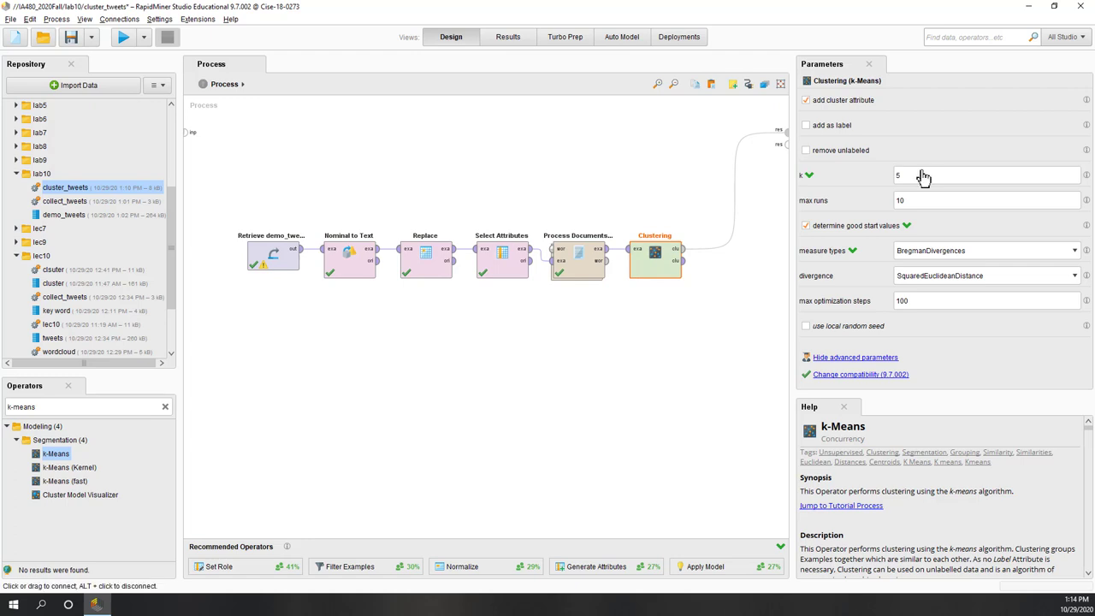
# Step: Shift the operator chain to make room, add a Cluster Model Visualizer after Clustering and connect the clustered set to it
pyautogui.moveTo(225, 203); pyautogui.dragTo(700, 336)
pyautogui.moveTo(652, 267); pyautogui.dragTo(584, 274)
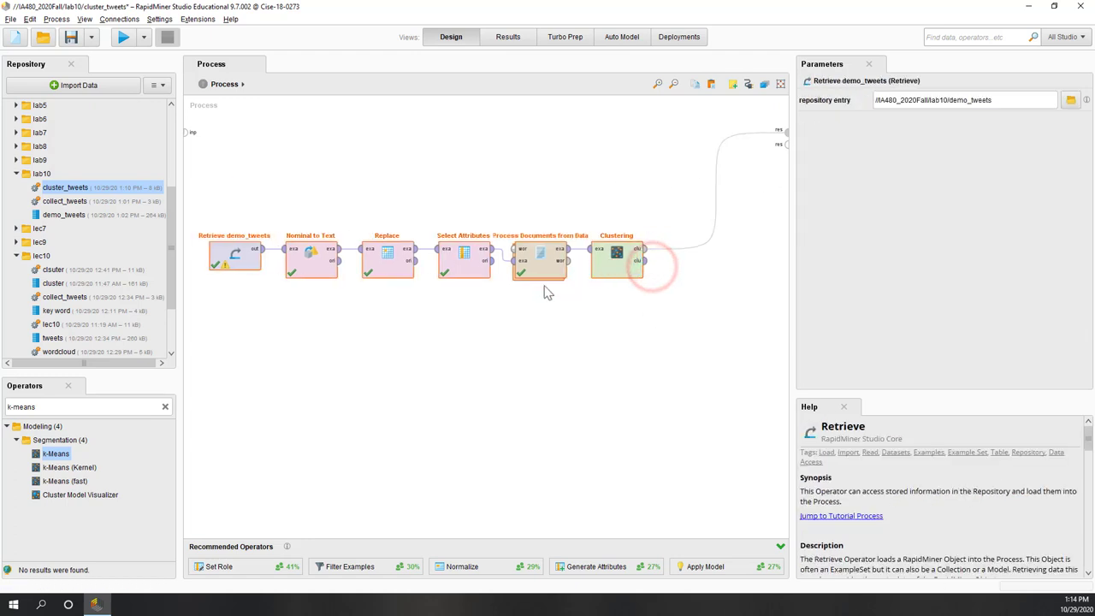
pyautogui.moveTo(88, 494); pyautogui.dragTo(693, 253)
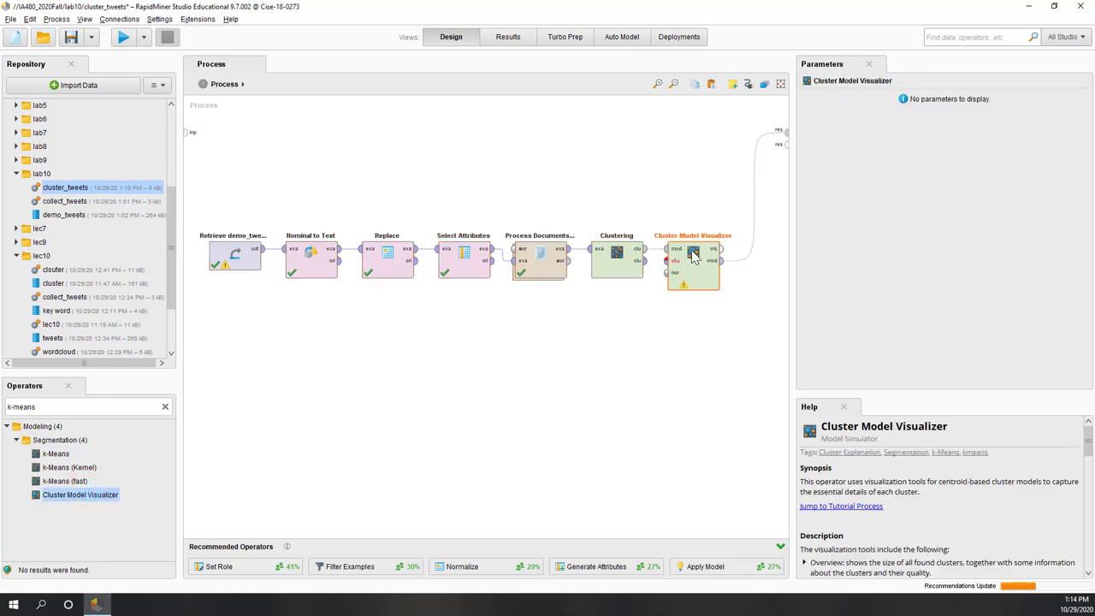
pyautogui.click(642, 263)
pyautogui.click(664, 372)
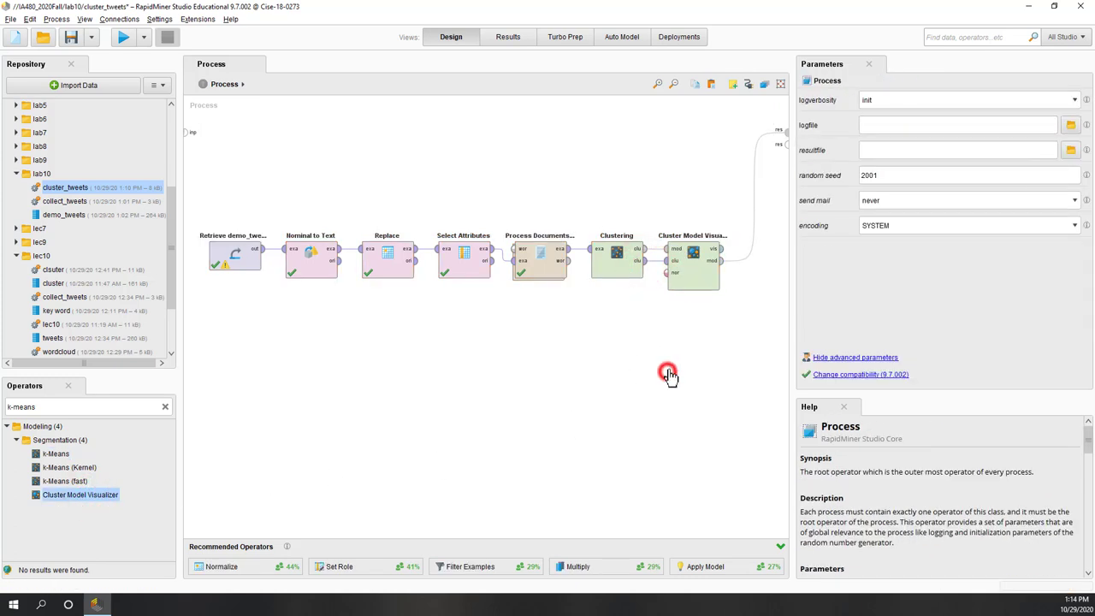
# Step: Connect the visualizer output of Cluster Model Visualizer to the second process result port
pyautogui.click(721, 249)
pyautogui.click(786, 144)
pyautogui.click(667, 167)
pyautogui.click(709, 284)
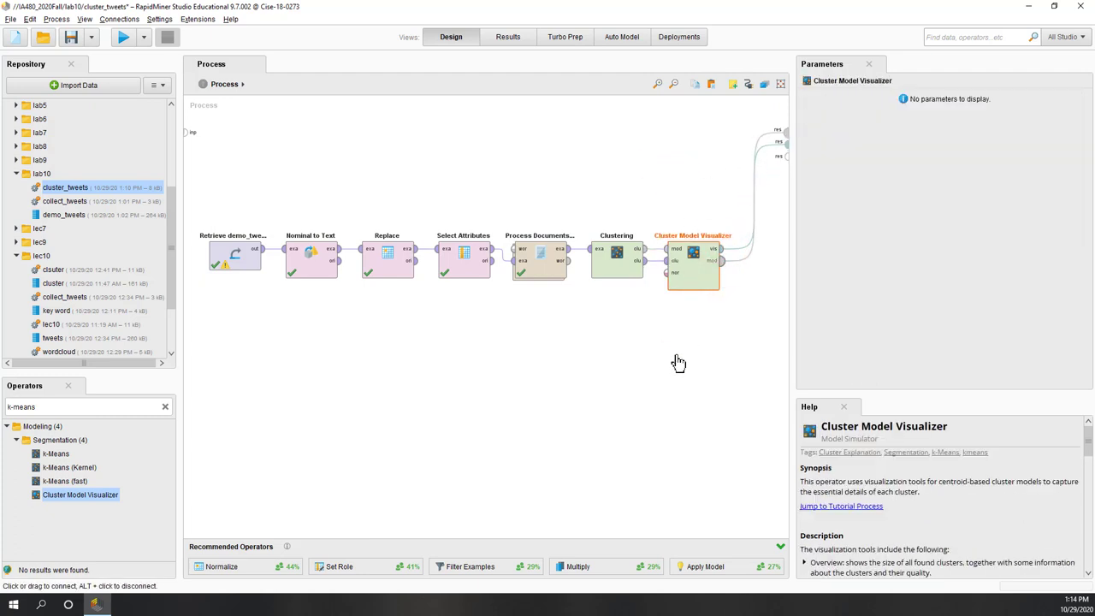
# Step: Route the clustered set through a Multiply operator to the third result port, and place Multiply below and Cluster Model Visualizer above the chain
pyautogui.click(642, 260)
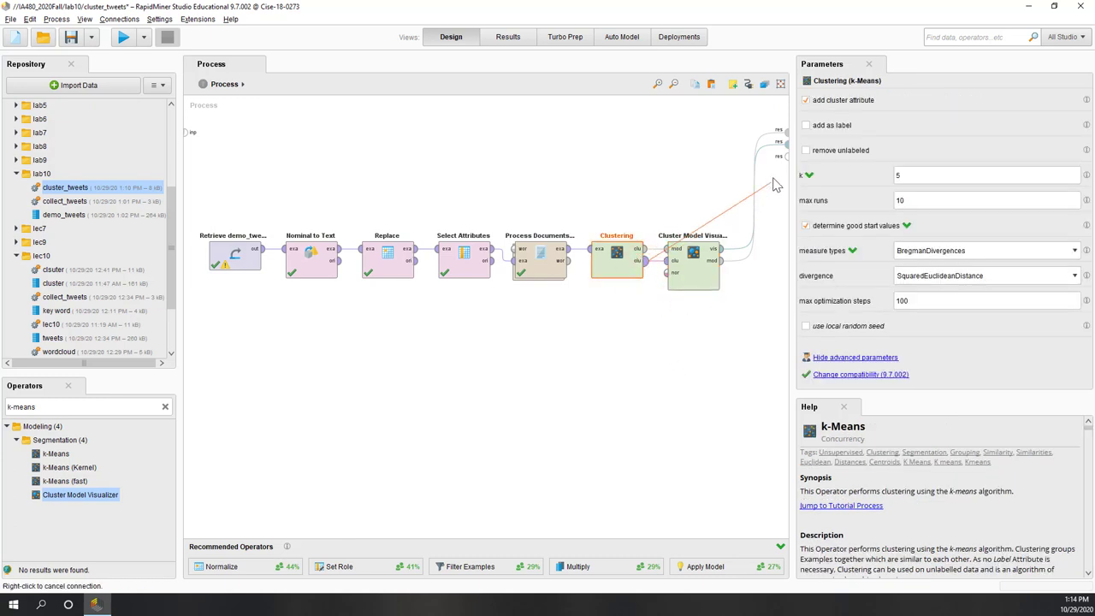
pyautogui.click(819, 161)
pyautogui.moveTo(687, 288); pyautogui.dragTo(640, 394)
pyautogui.moveTo(754, 278); pyautogui.dragTo(646, 208)
pyautogui.moveTo(791, 312); pyautogui.dragTo(852, 324)
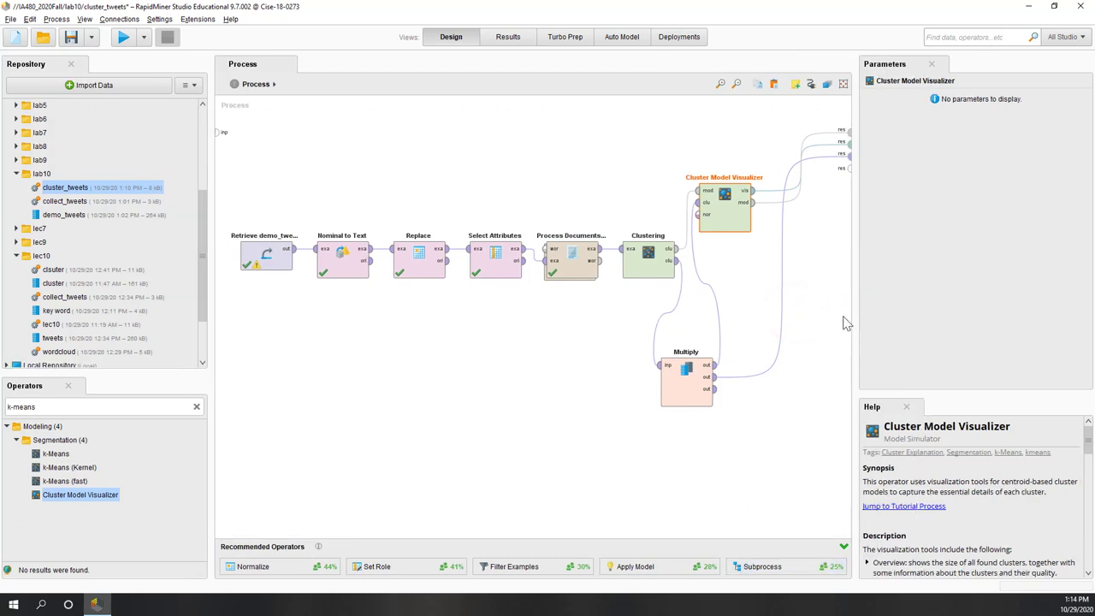
# Step: Review the Clustering, Cluster Model Visualizer and Multiply operators and run the clustering process
pyautogui.click(643, 264)
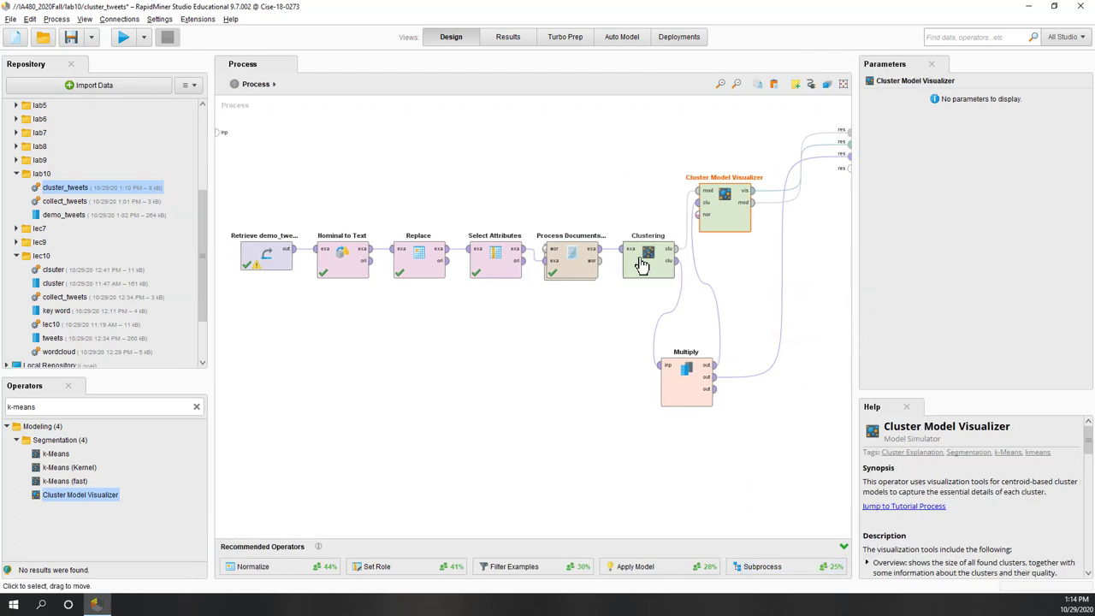
pyautogui.click(736, 218)
pyautogui.click(691, 396)
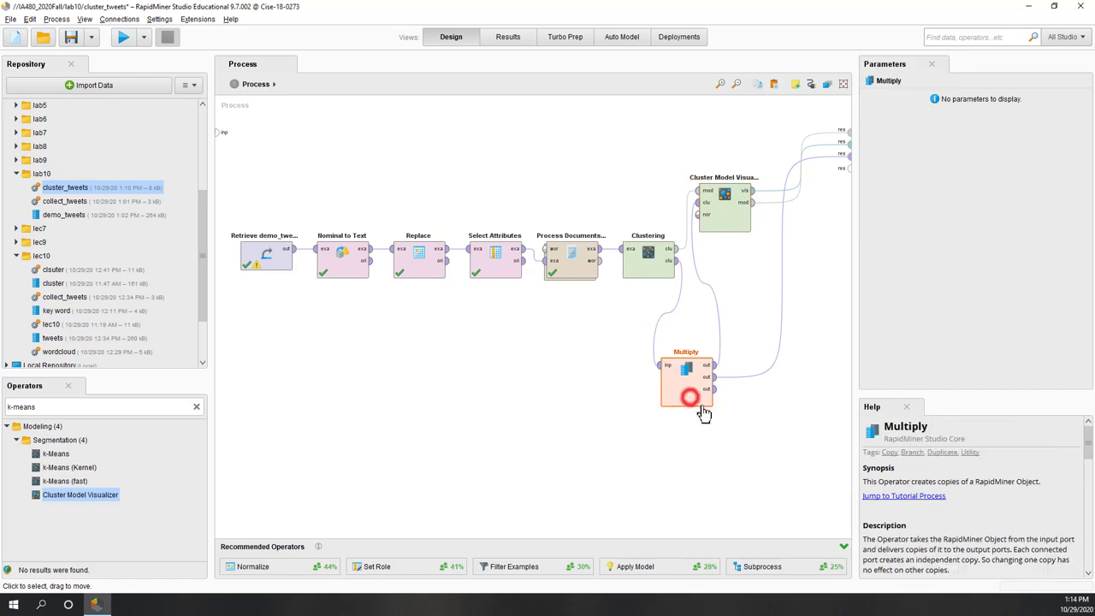
pyautogui.click(514, 394)
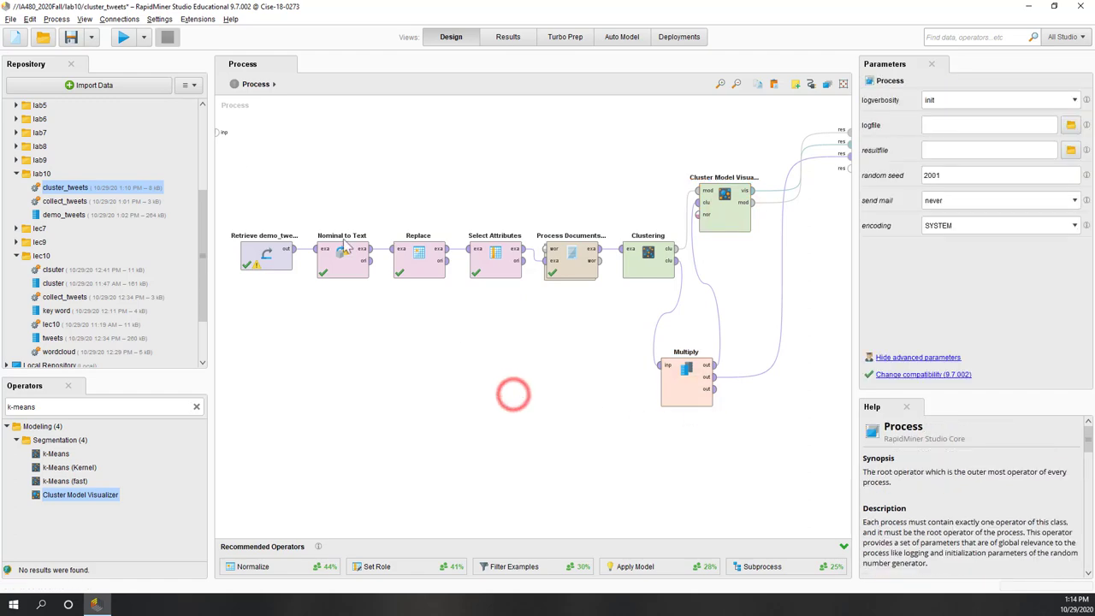
pyautogui.click(124, 41)
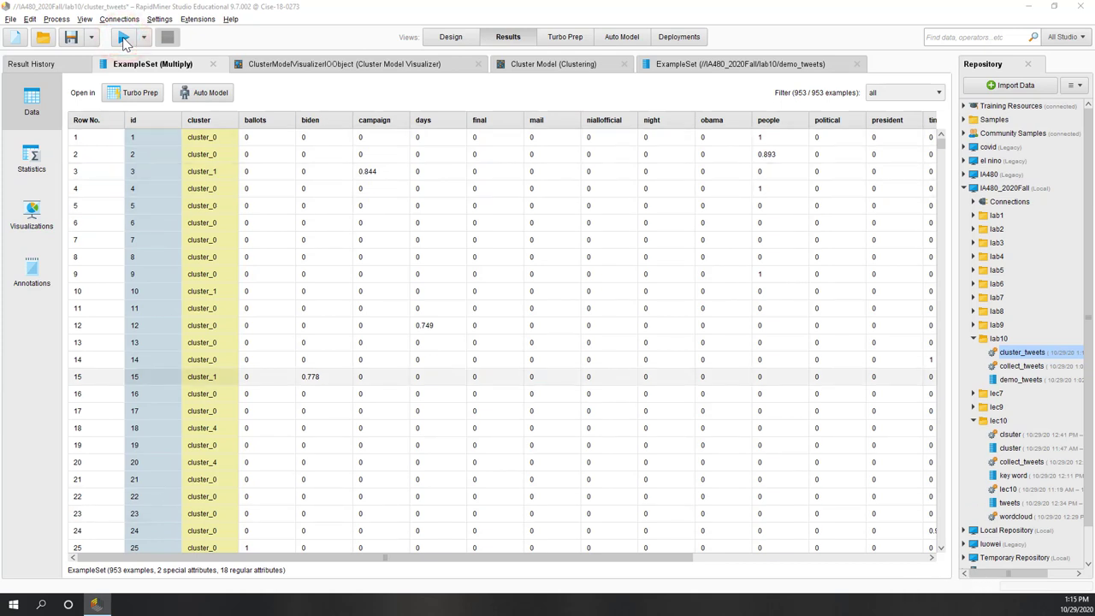
# Step: Examine the cluster attribute's statistics and distribution, plus the Cluster Model Visualizer's overview, heat map, centroid chart, centroid table and scatter plot
pyautogui.click(31, 162)
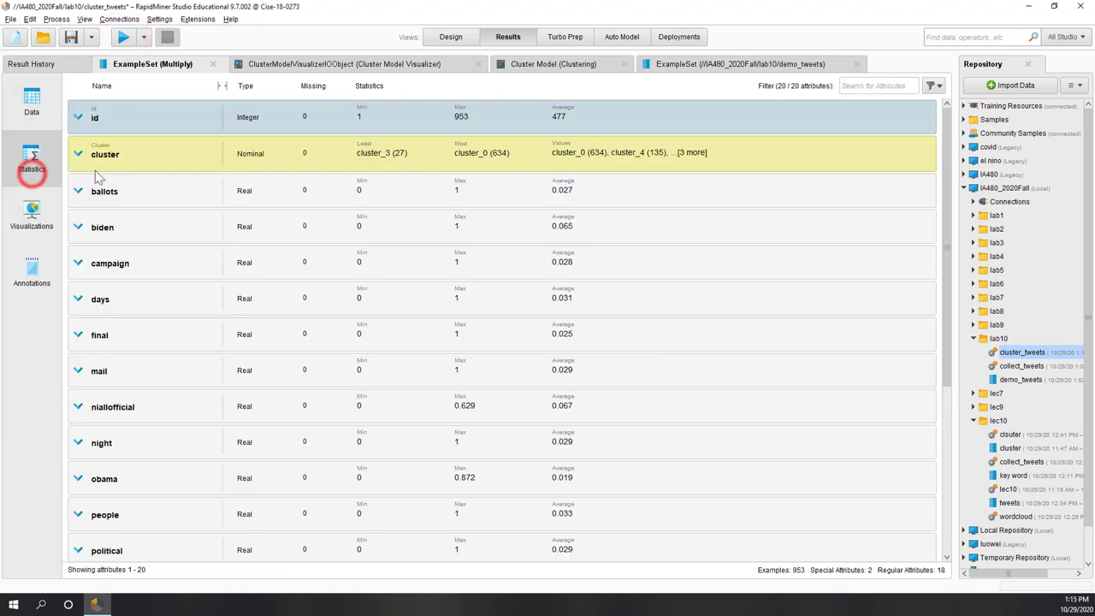
pyautogui.click(475, 152)
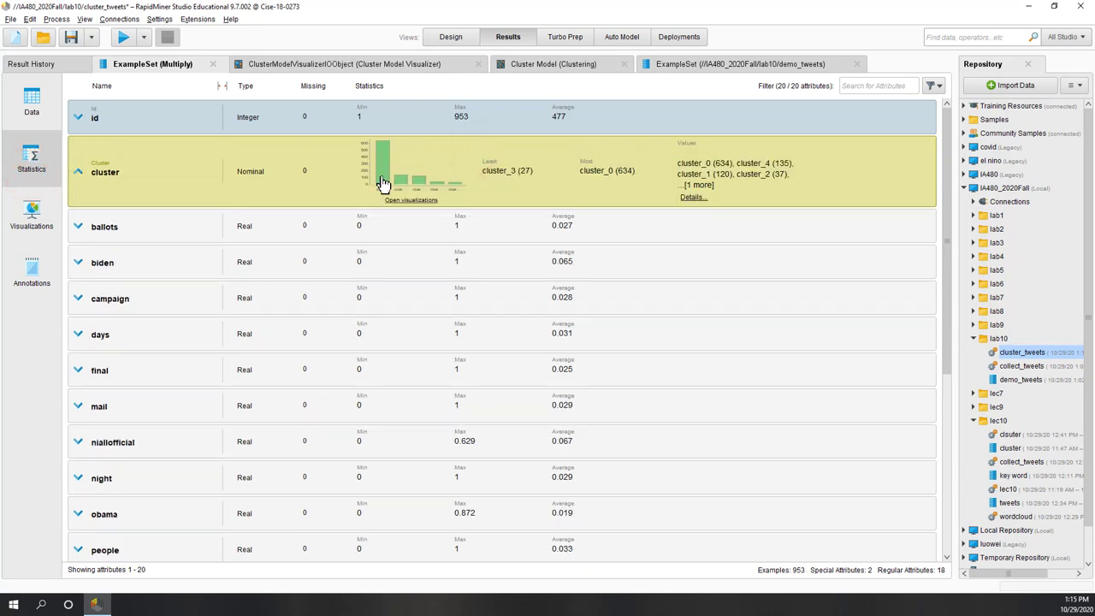
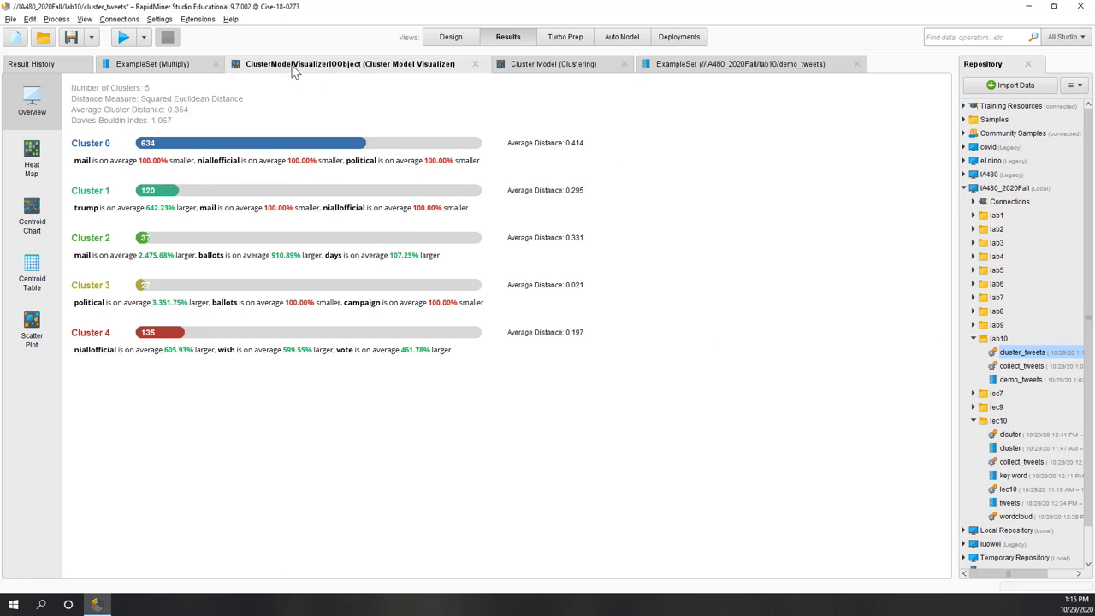
pyautogui.click(124, 146)
pyautogui.click(31, 158)
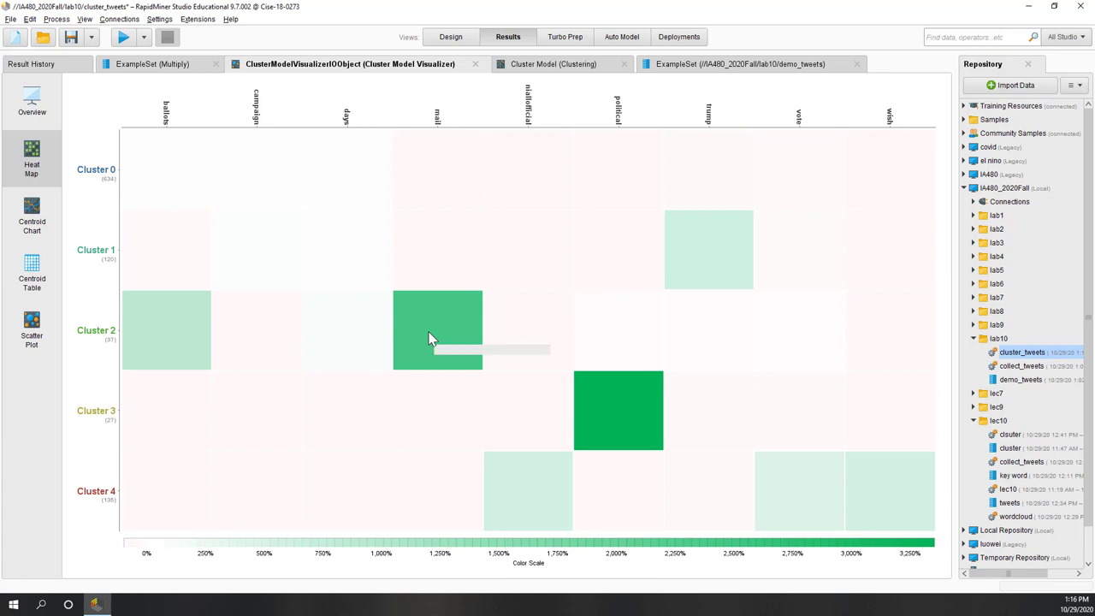
pyautogui.moveTo(630, 421)
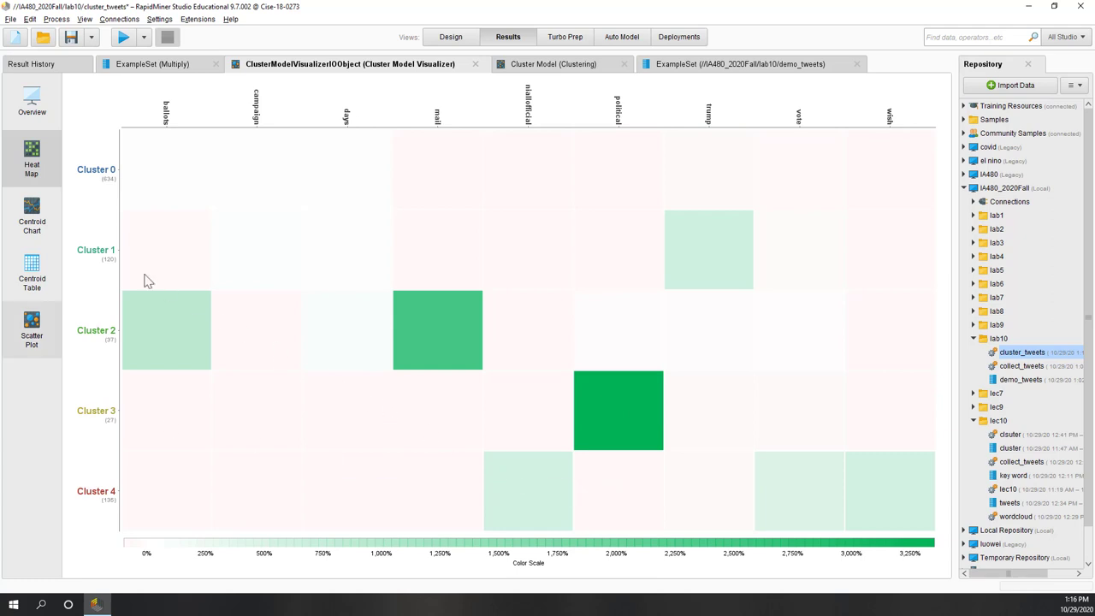
pyautogui.click(34, 221)
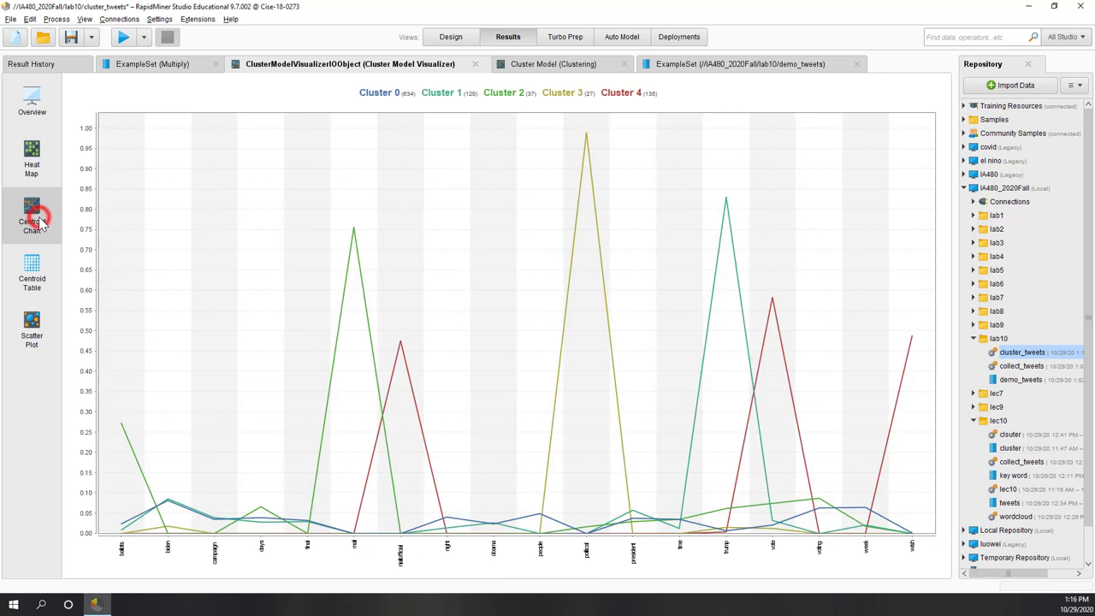
pyautogui.click(34, 286)
pyautogui.click(32, 332)
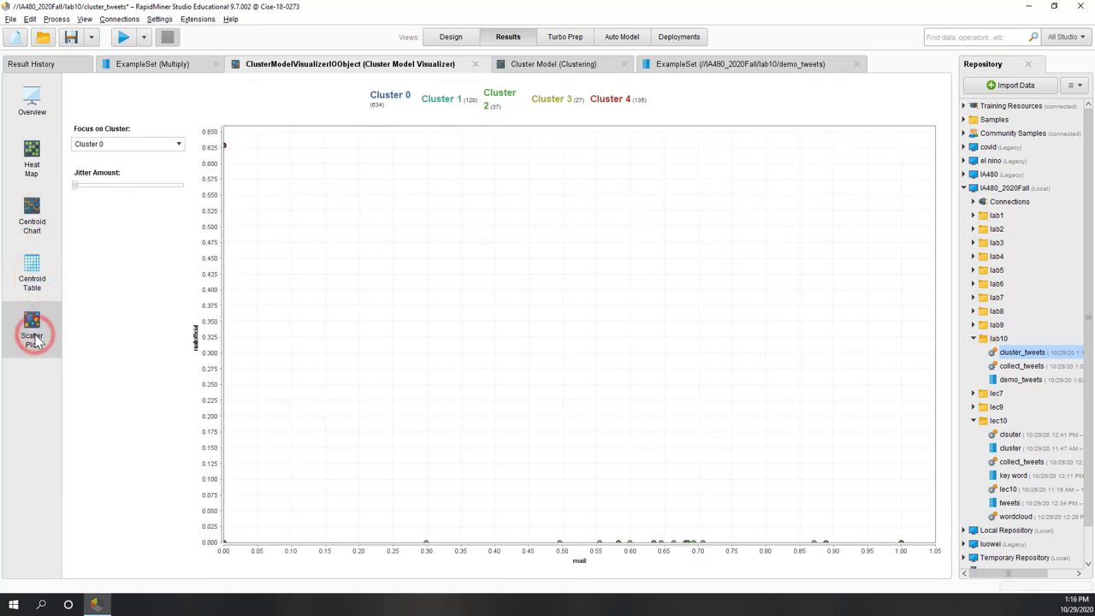
# Step: Review the Clustering model's plot, the visualizer's heat map and overview again, and the clustered example set's data rows
pyautogui.click(530, 64)
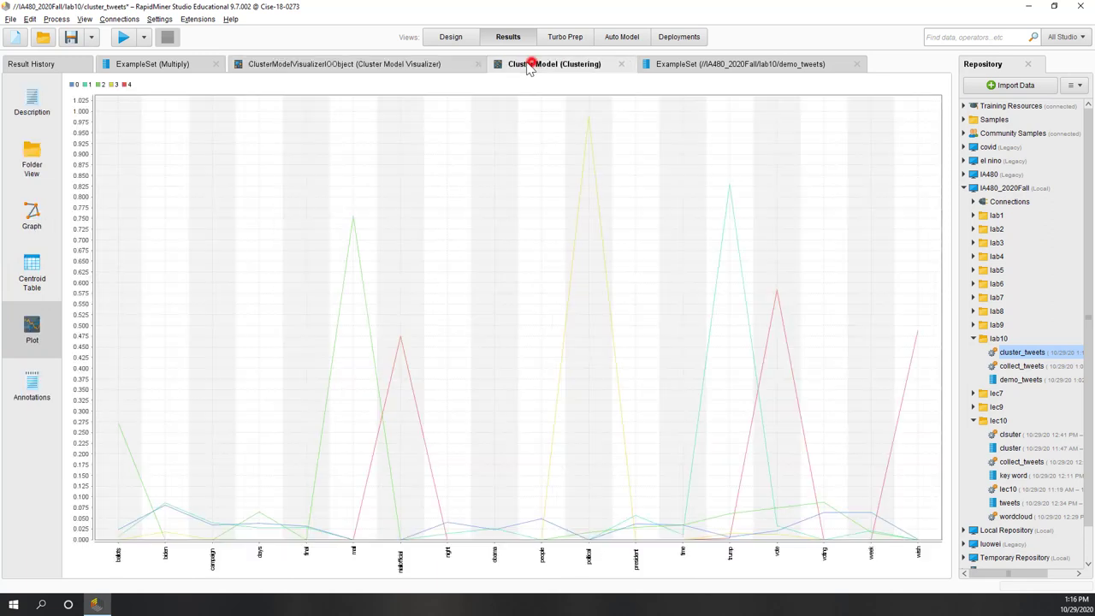
pyautogui.click(154, 69)
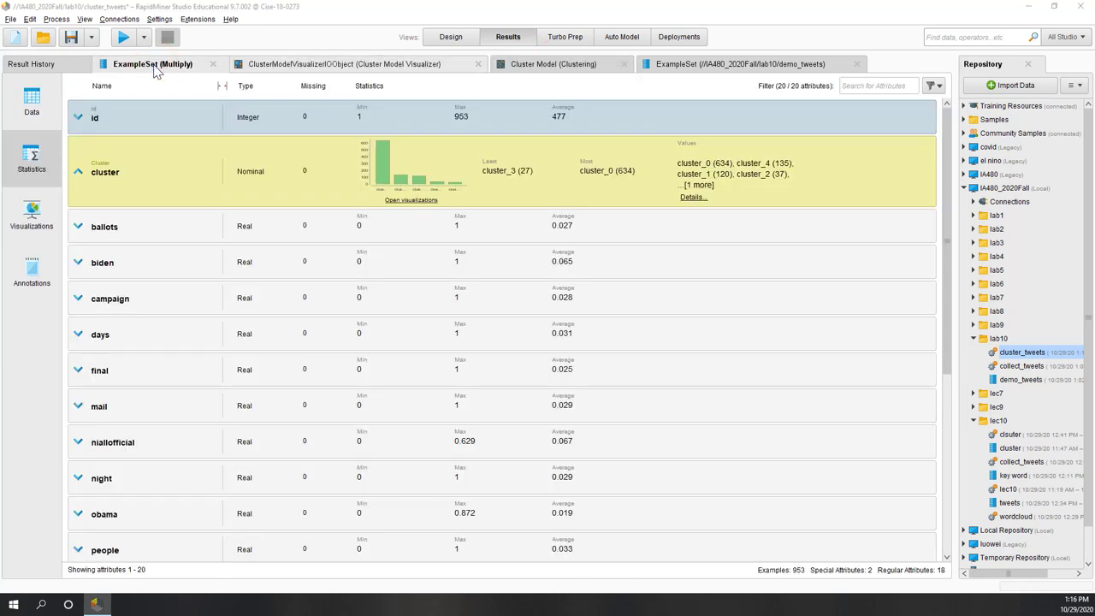
pyautogui.click(420, 66)
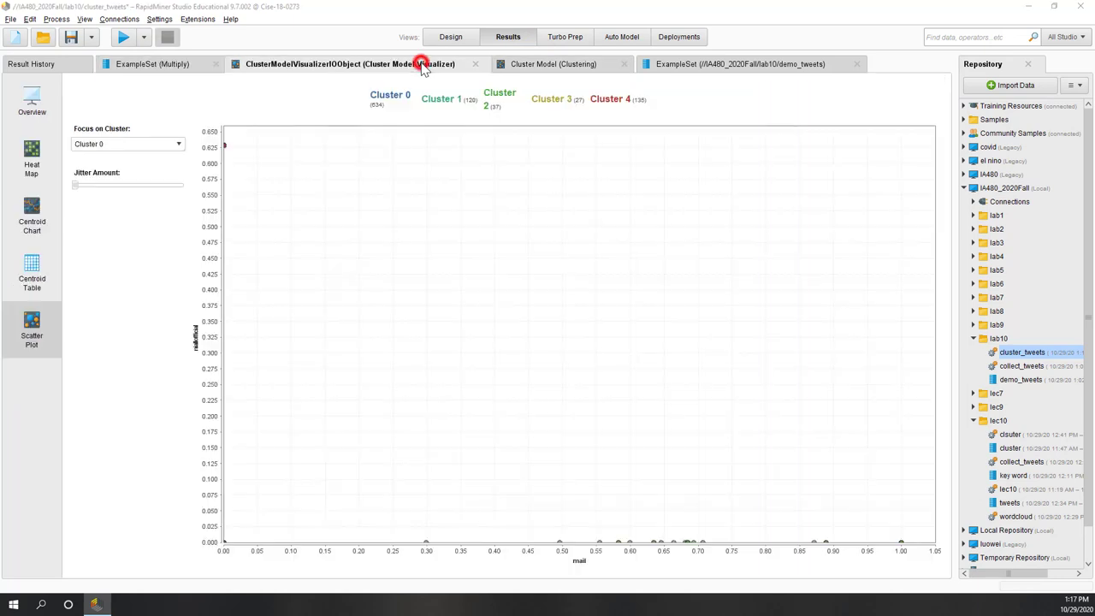
pyautogui.click(31, 167)
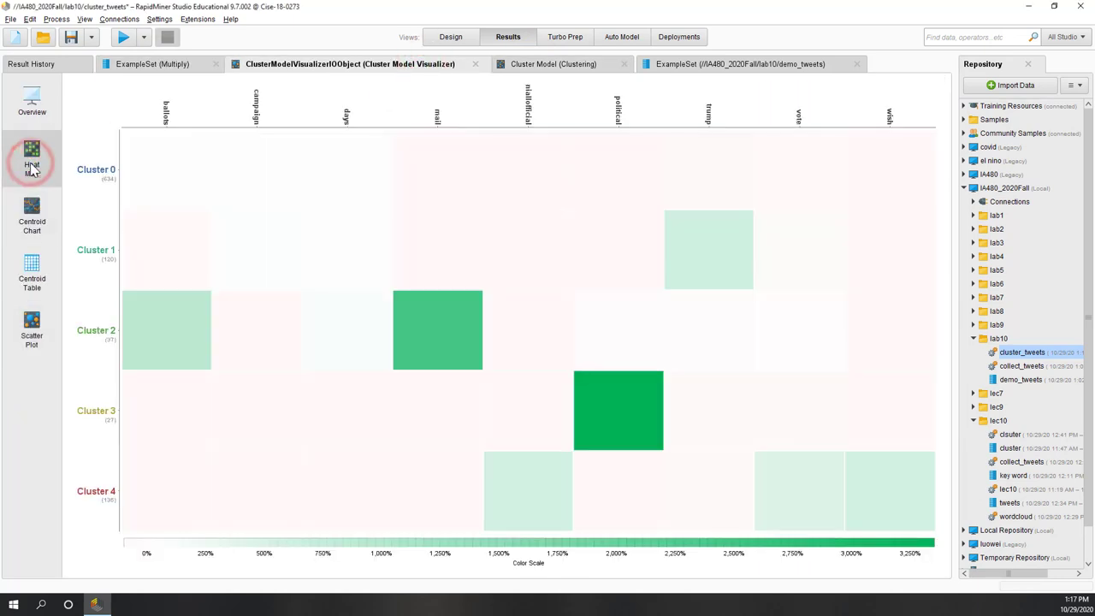
pyautogui.click(33, 109)
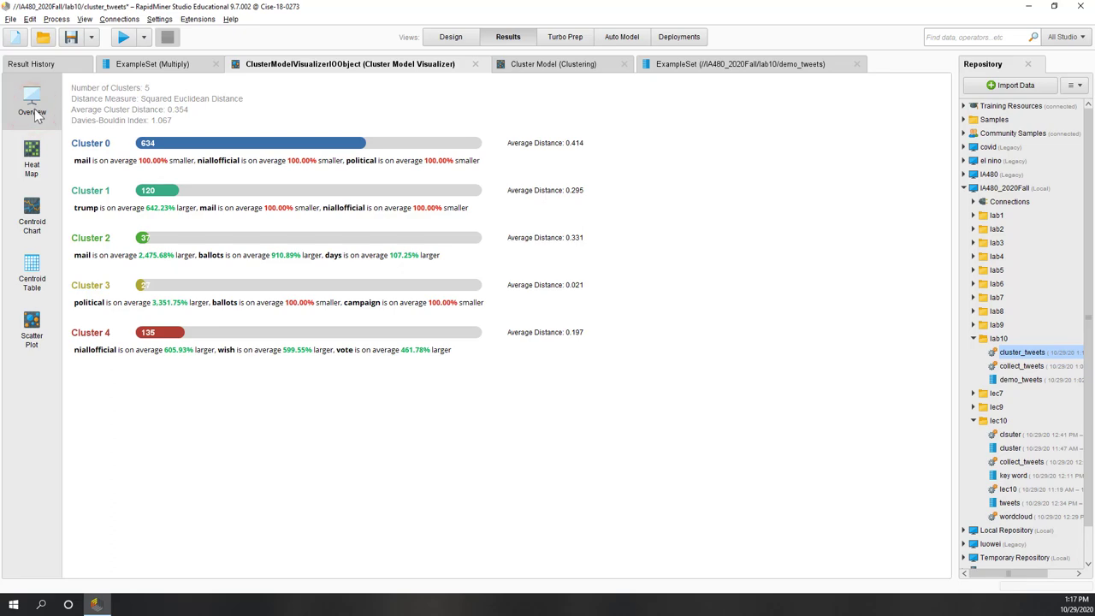
pyautogui.click(176, 67)
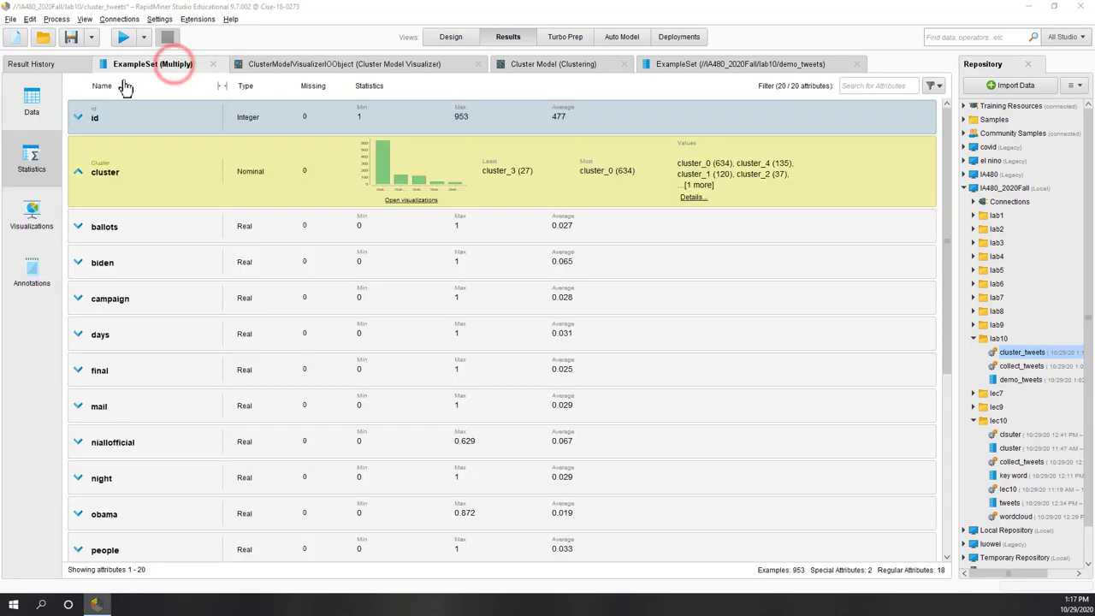
pyautogui.click(32, 101)
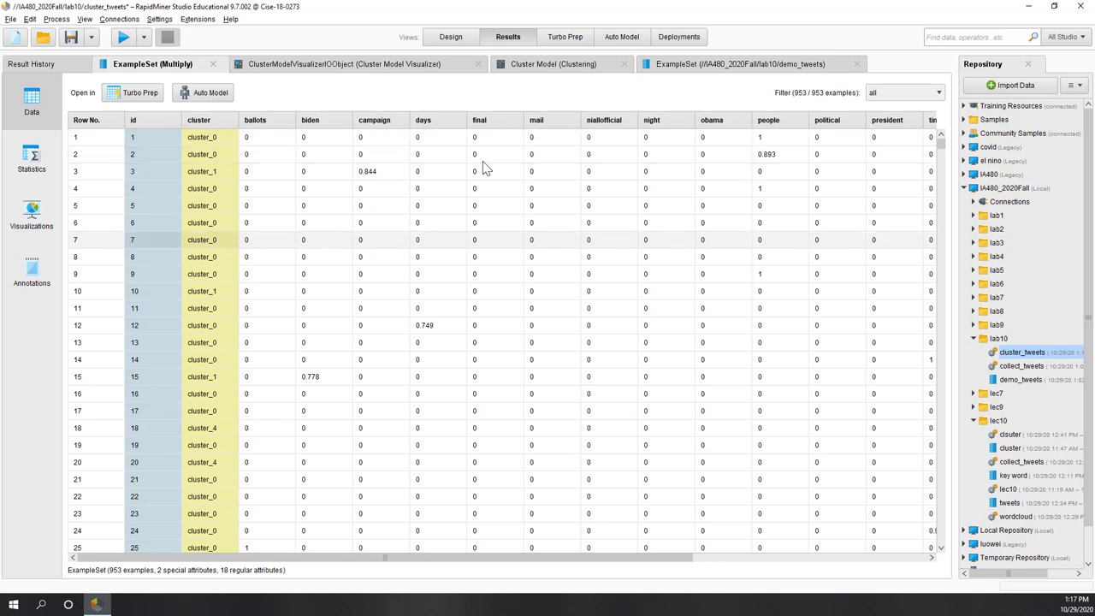
# Step: Return to the process design, check the Multiply operator and save the cluster_tweets process
pyautogui.click(450, 37)
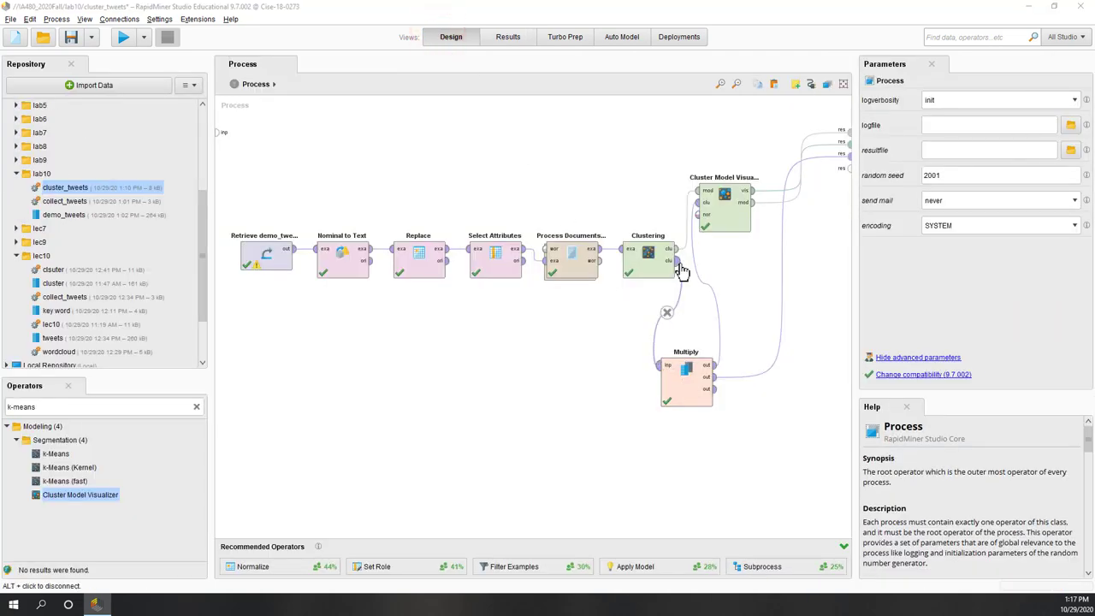
pyautogui.click(682, 377)
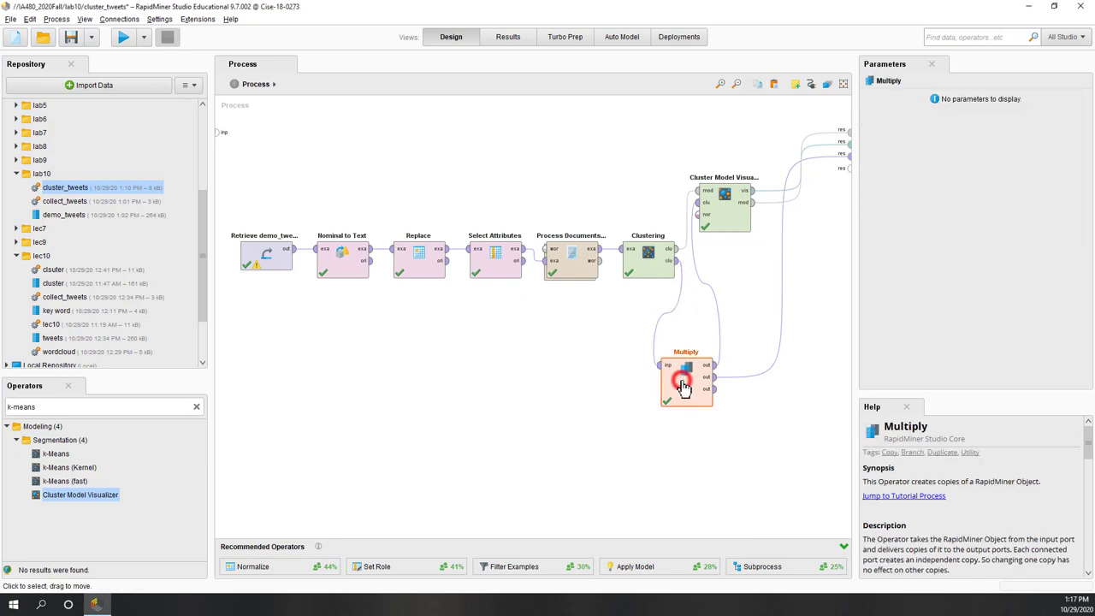
pyautogui.click(779, 438)
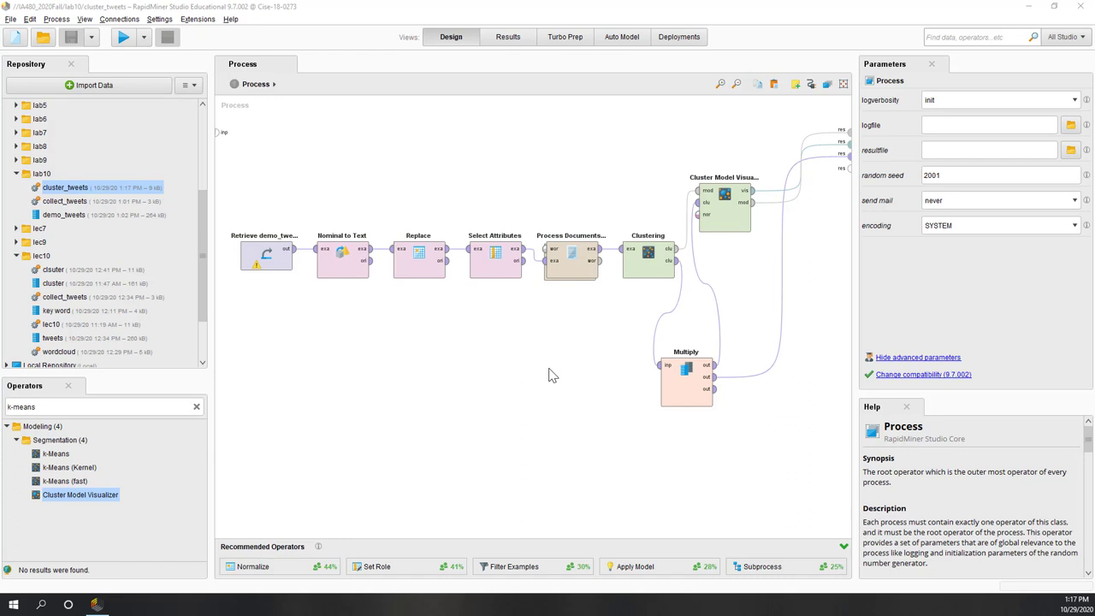
# Step: Find the Aggregate operator and insert it on the connection from Multiply to the third result port
pyautogui.click(131, 407)
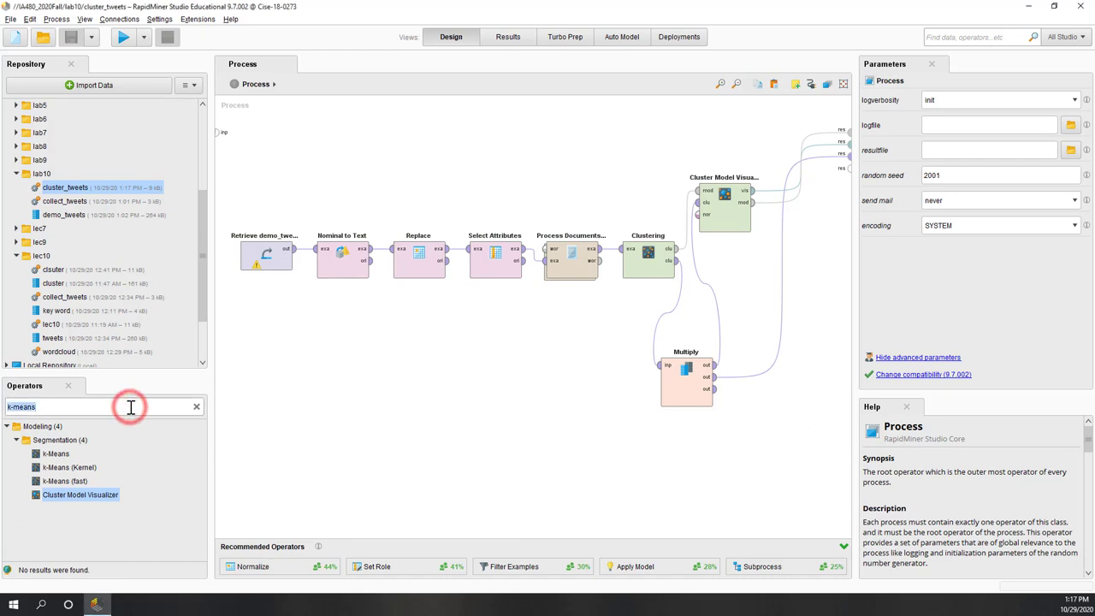
pyautogui.hotkey('ctrl', 'a')
pyautogui.press('BackSpace')
pyautogui.write('aggre')
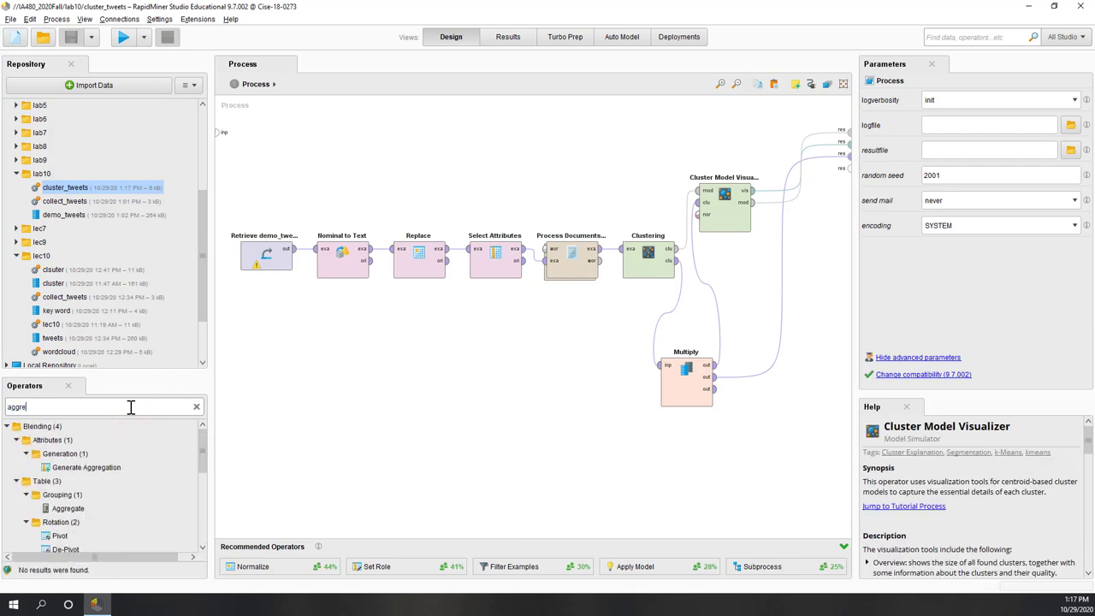
pyautogui.write('gate')
pyautogui.moveTo(68, 509); pyautogui.dragTo(761, 377)
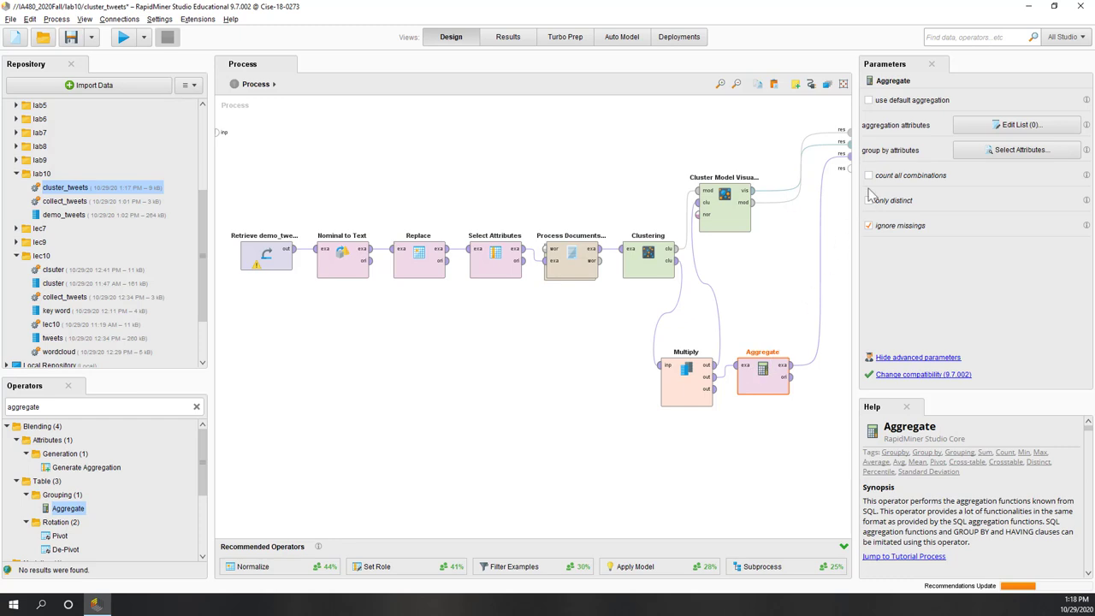
# Step: Enable default aggregation in Aggregate, filter attributes by value_type real and keep average as the aggregation function
pyautogui.click(924, 102)
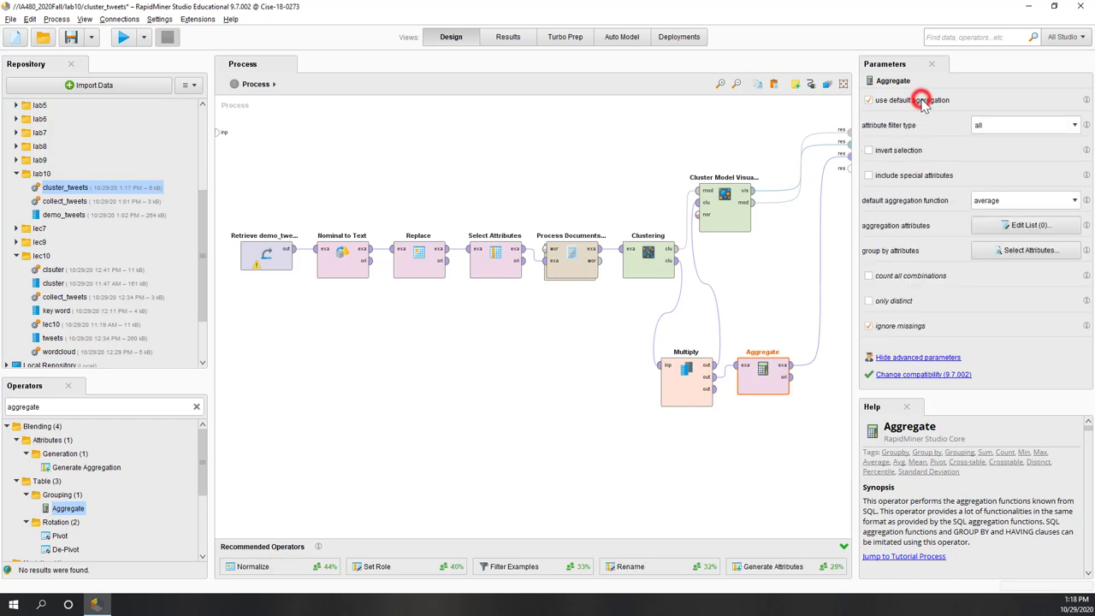
pyautogui.click(1077, 125)
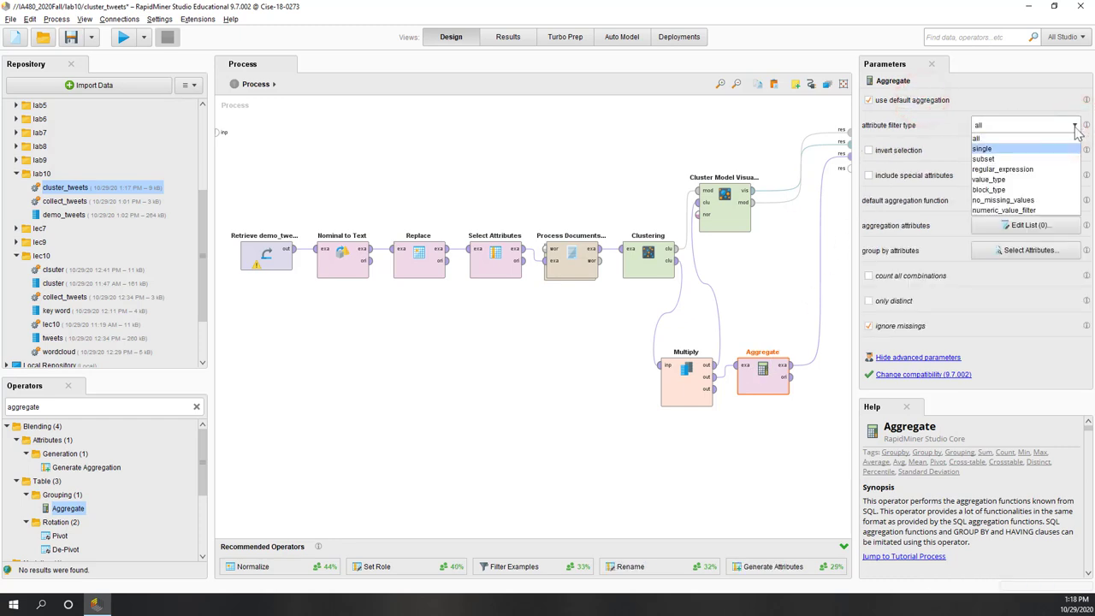
pyautogui.click(1038, 180)
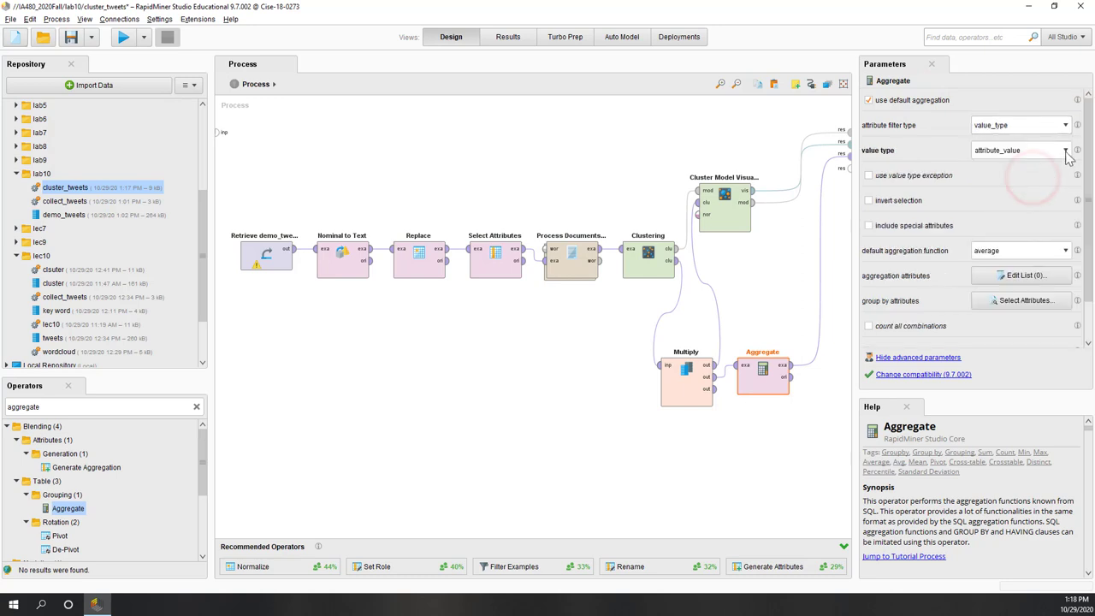
pyautogui.click(1065, 151)
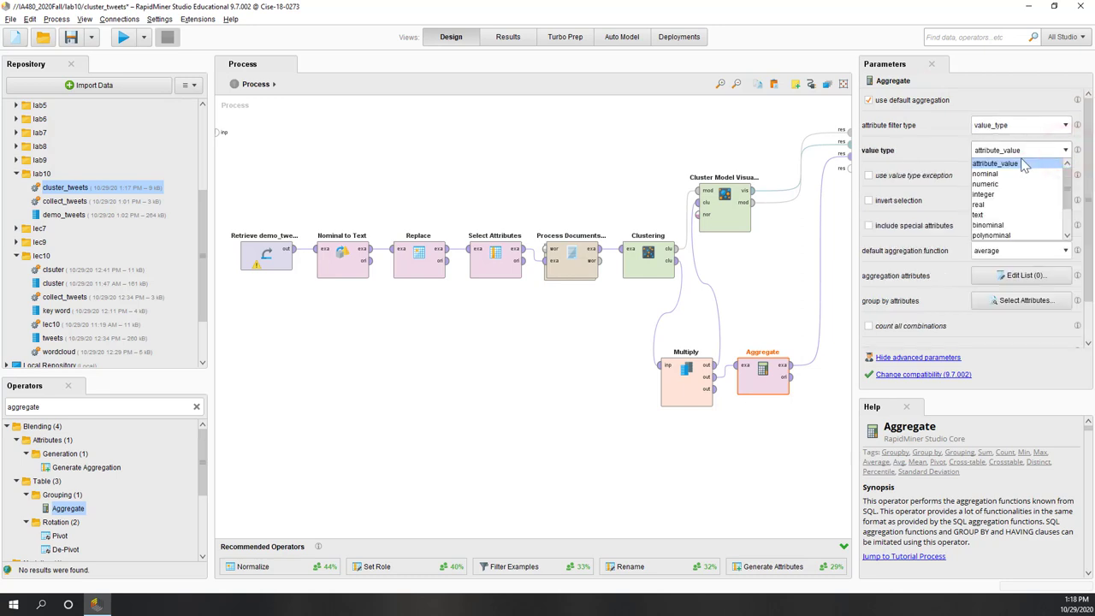
pyautogui.click(992, 205)
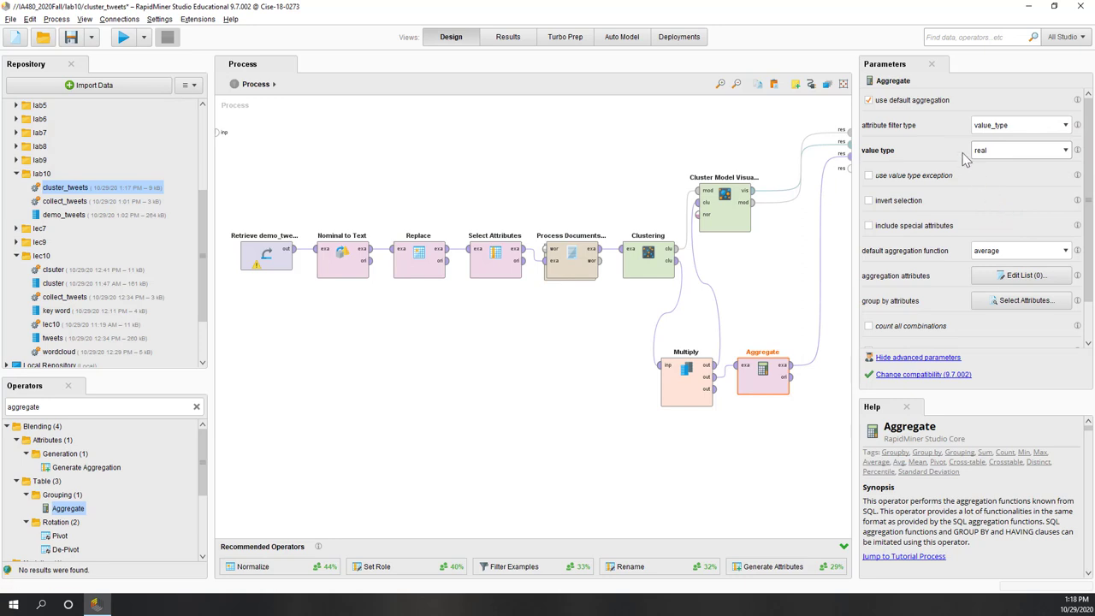
pyautogui.click(1066, 251)
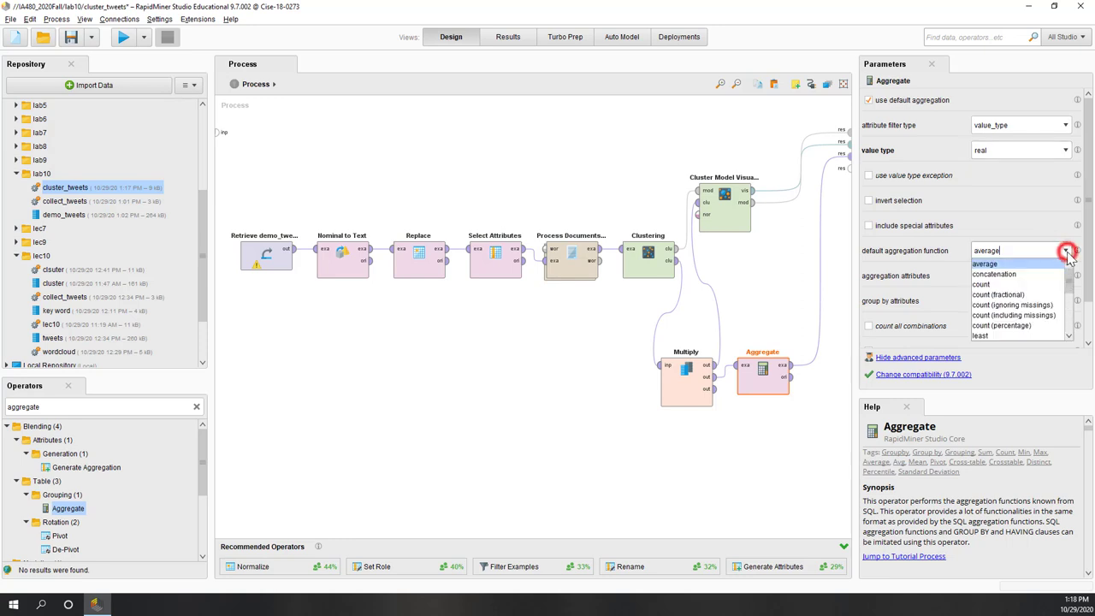
pyautogui.click(1067, 254)
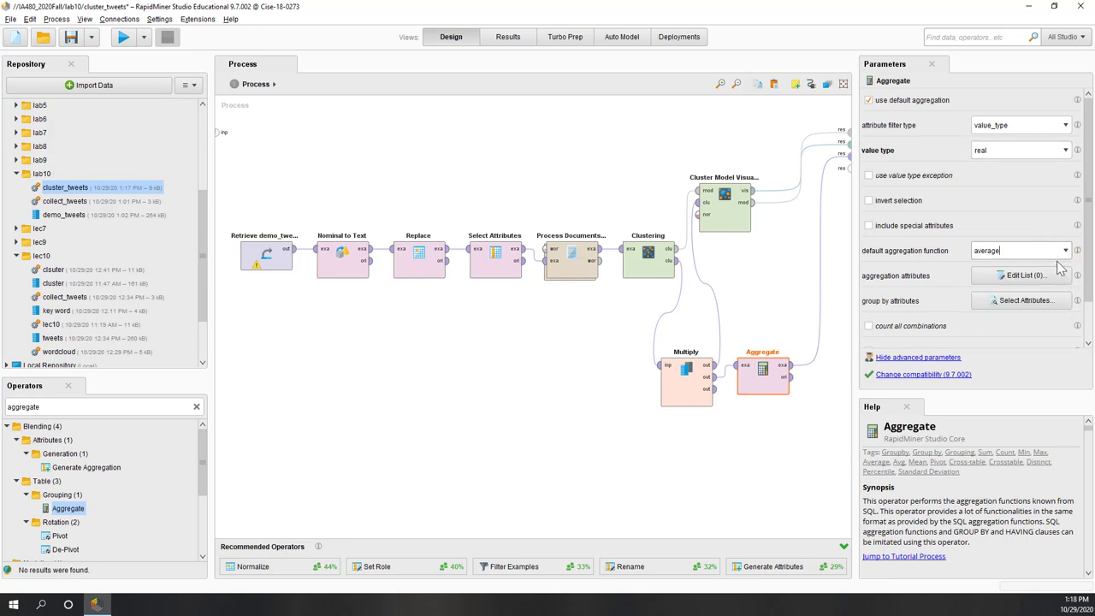
# Step: Set Aggregate to group by the cluster attribute
pyautogui.click(1012, 307)
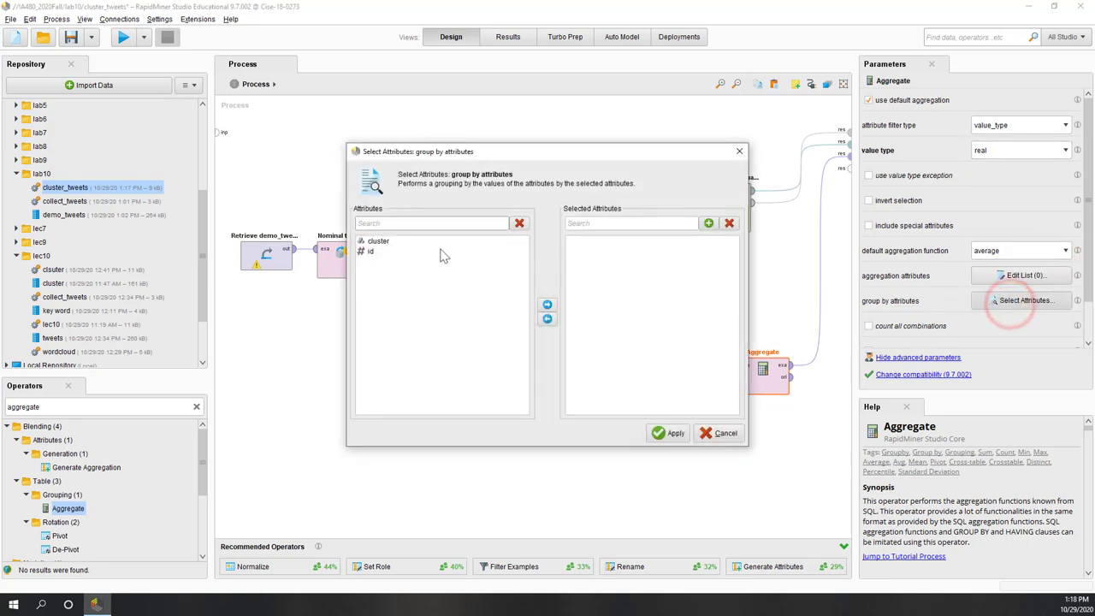
pyautogui.click(377, 243)
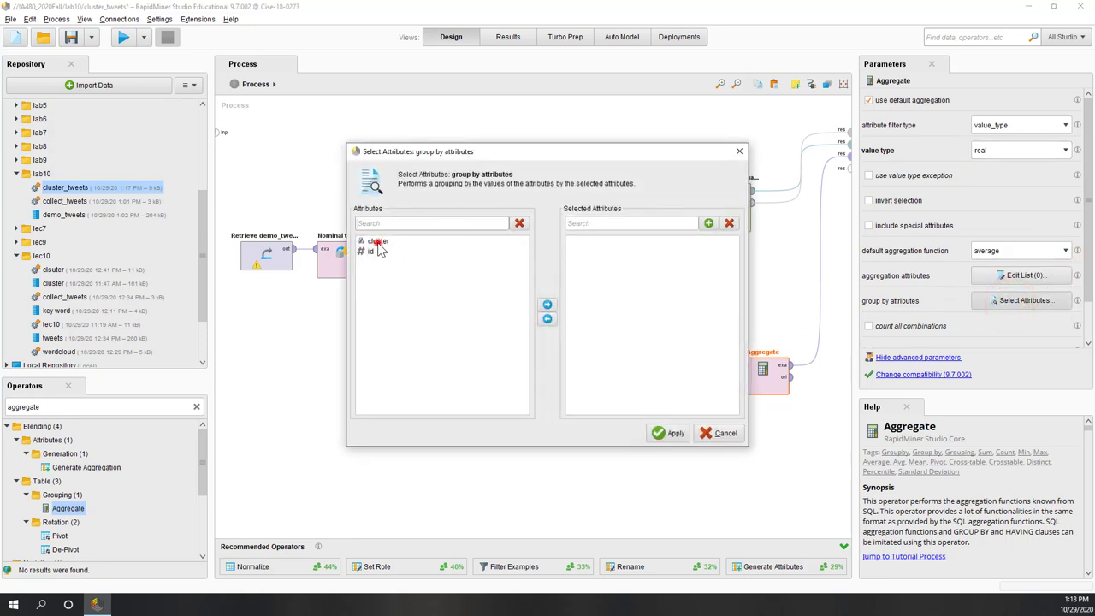
pyautogui.click(667, 433)
pyautogui.click(695, 503)
# Step: Disable the Cluster Model Visualizer operator and run the process to get the aggregated results
pyautogui.click(727, 213)
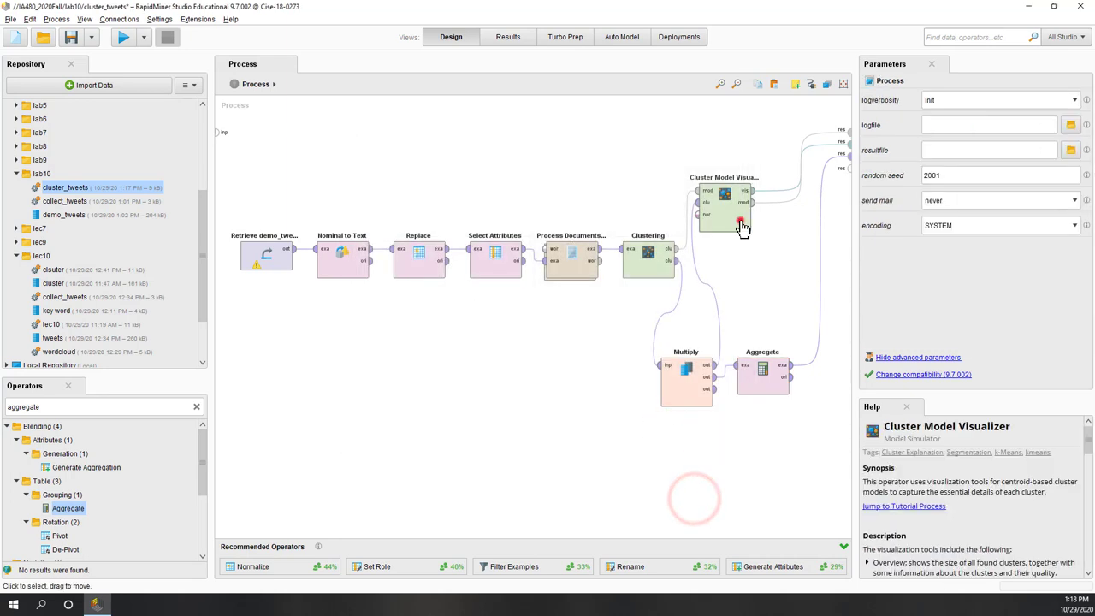
pyautogui.rightClick(734, 219)
pyautogui.click(761, 246)
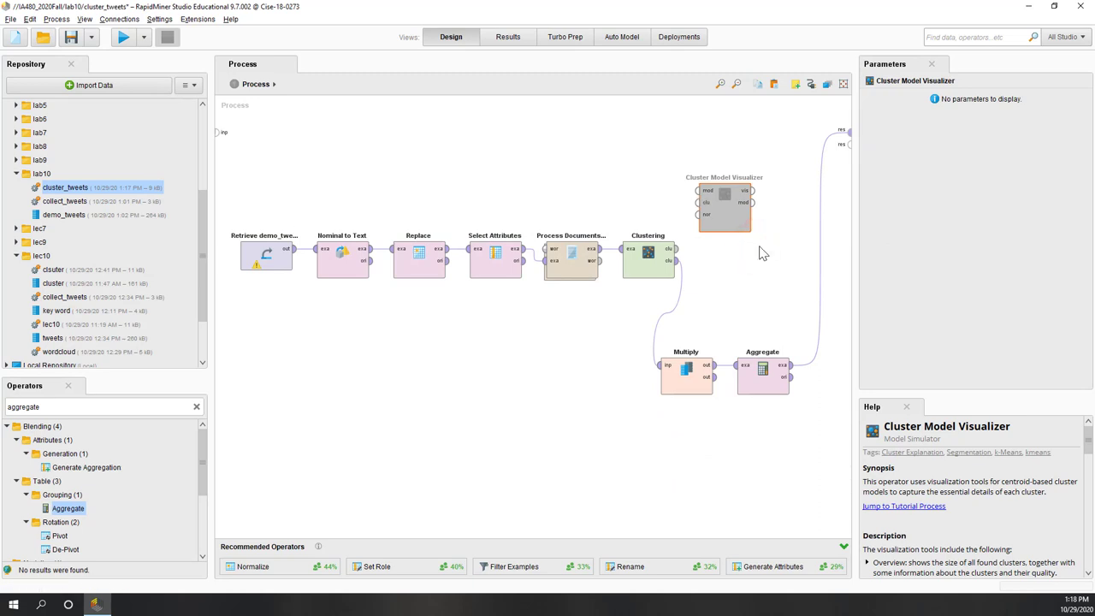
pyautogui.click(124, 37)
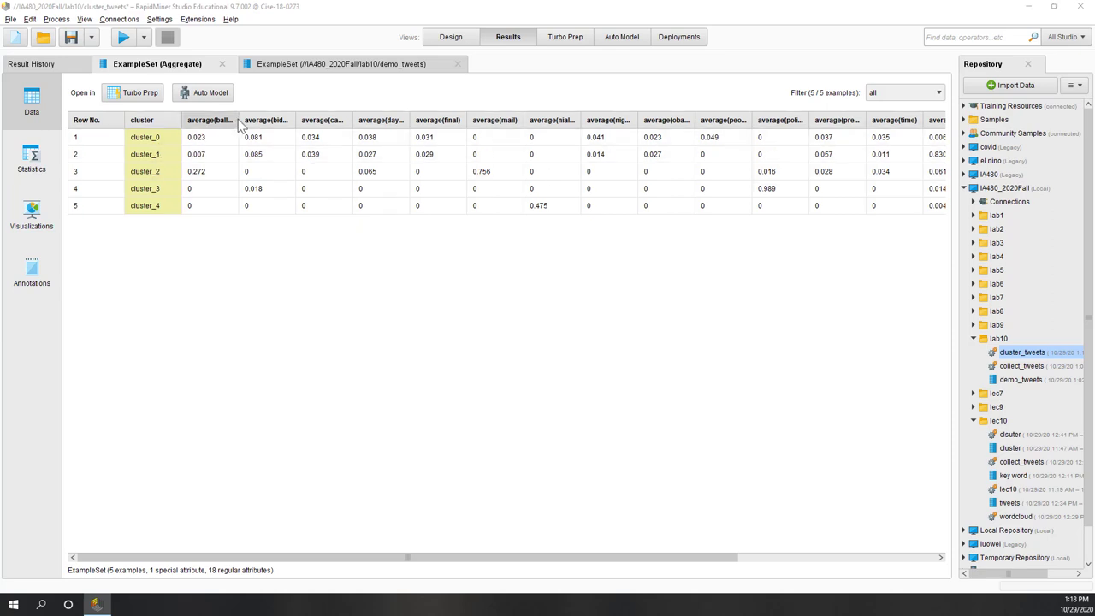
# Step: Widen the average(ballots) and average(biden) columns in the Aggregate results to fit their full names
pyautogui.click(242, 118)
pyautogui.doubleClick(242, 118)
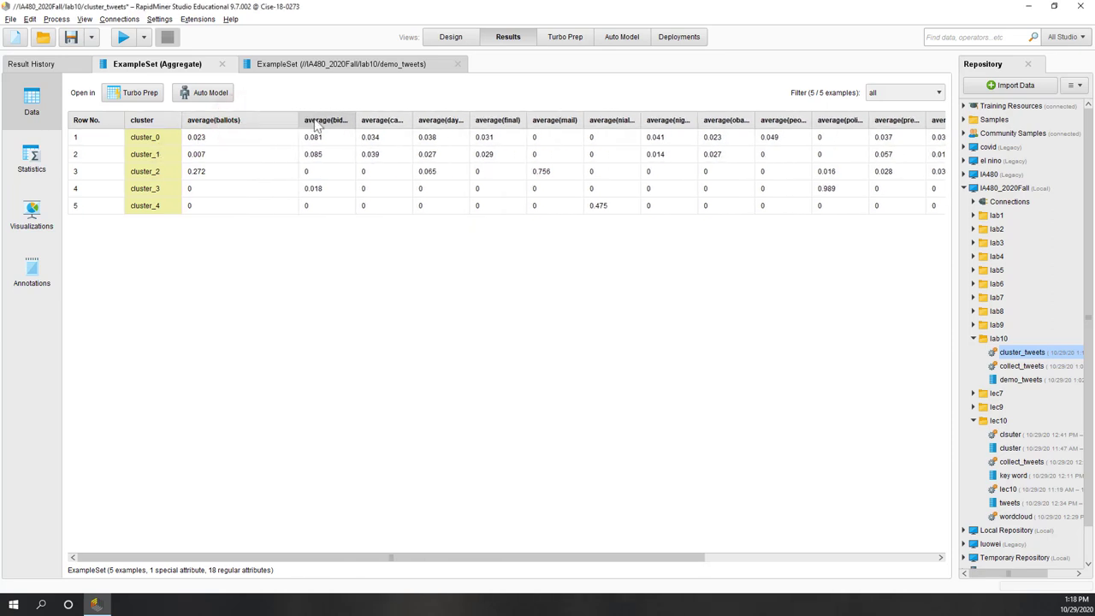
pyautogui.click(354, 122)
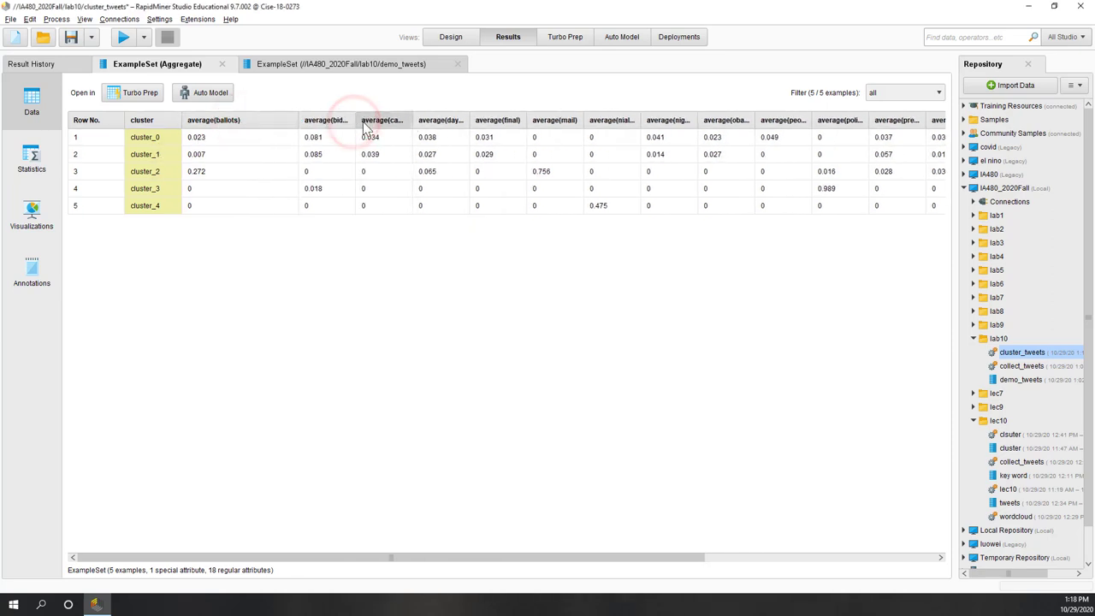
pyautogui.doubleClick(354, 122)
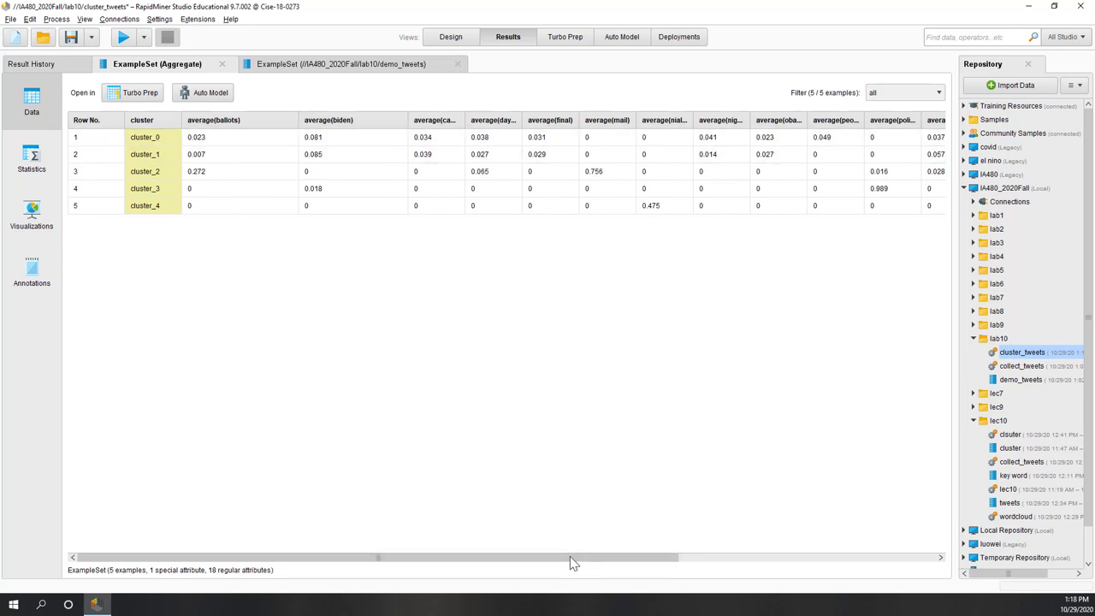
# Step: Add a Transpose operator after Aggregate in the process design and run the process
pyautogui.click(458, 37)
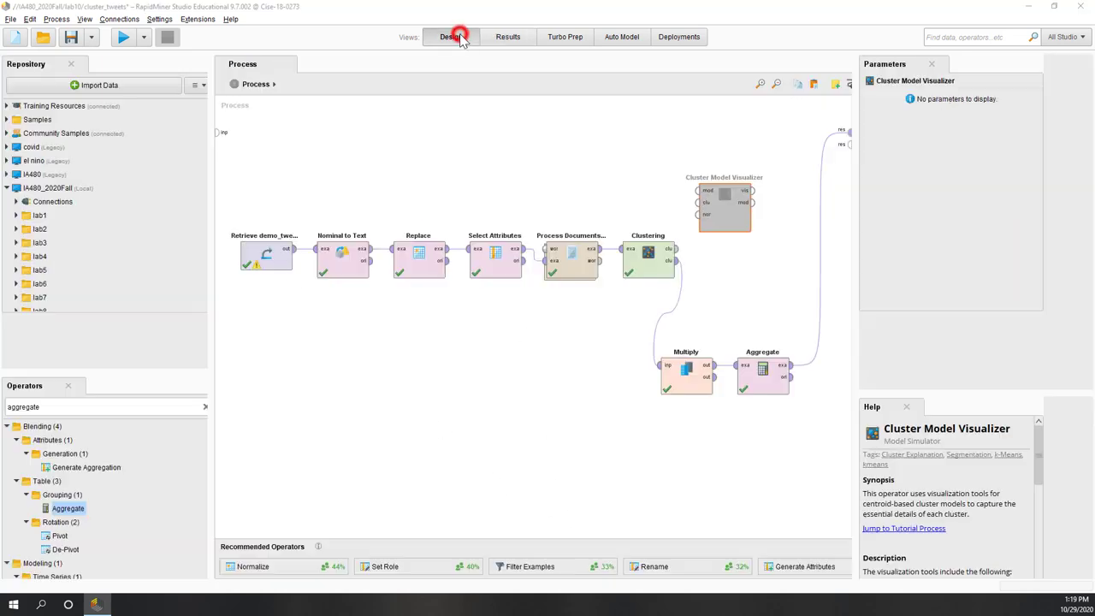
pyautogui.doubleClick(88, 405)
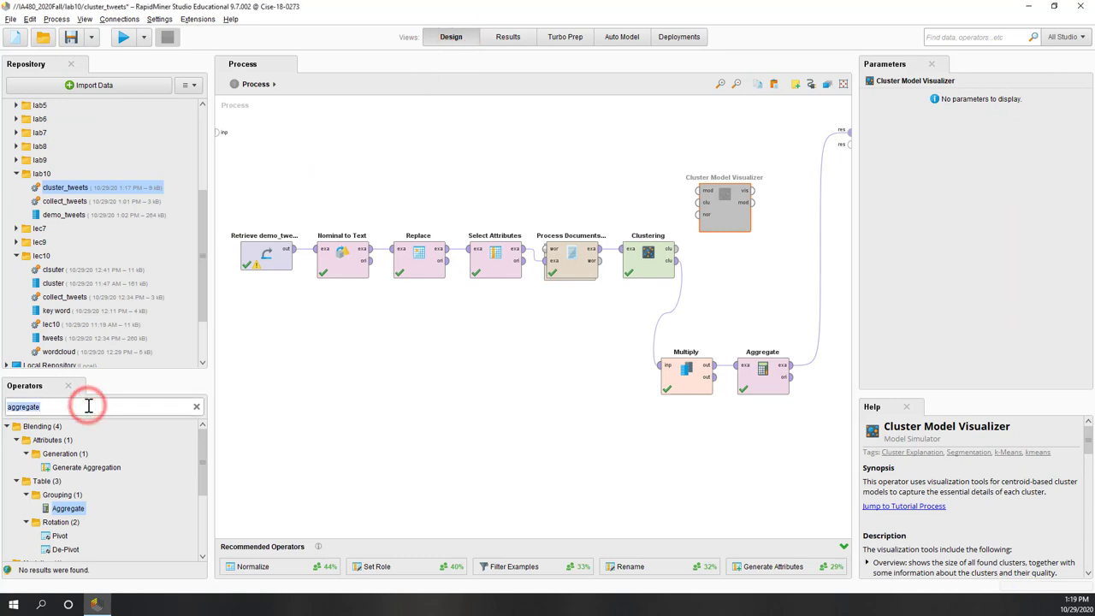
pyautogui.write('transpo')
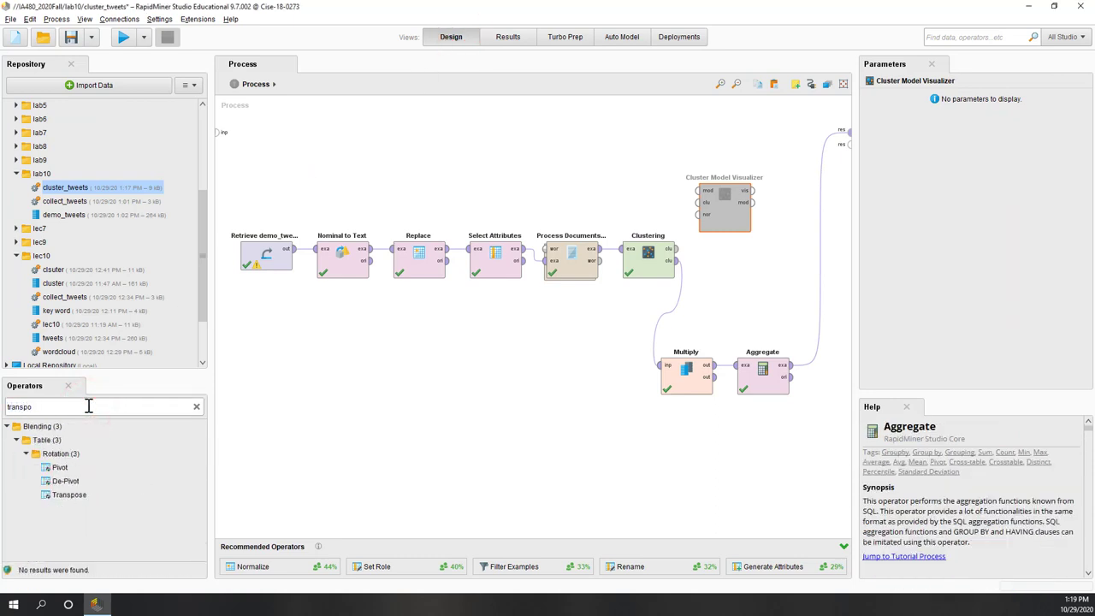
pyautogui.moveTo(69, 495); pyautogui.dragTo(816, 371)
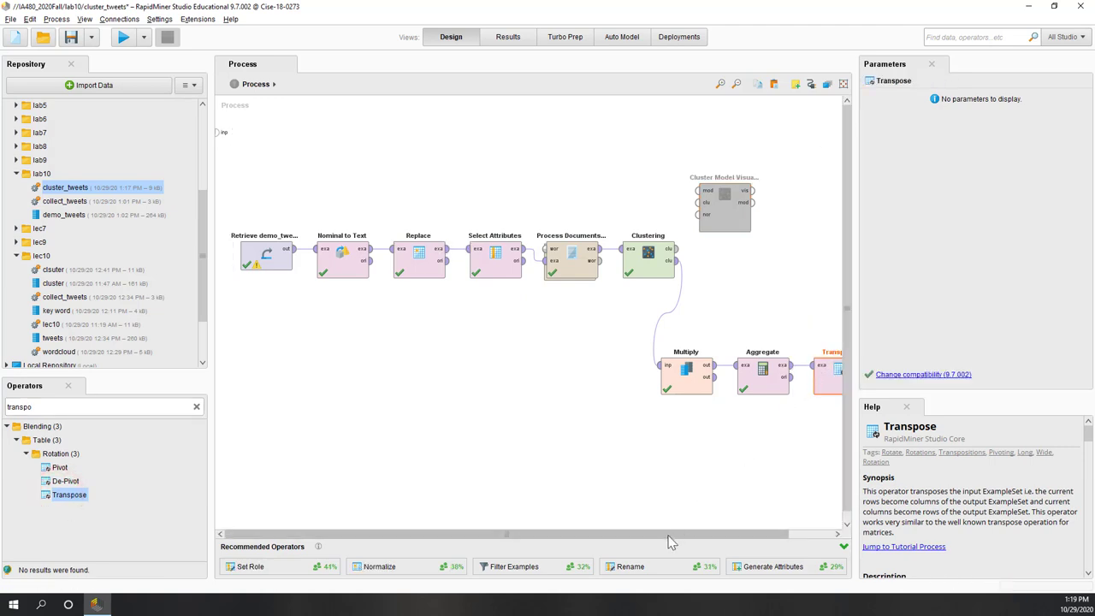
pyautogui.moveTo(669, 535); pyautogui.dragTo(771, 534)
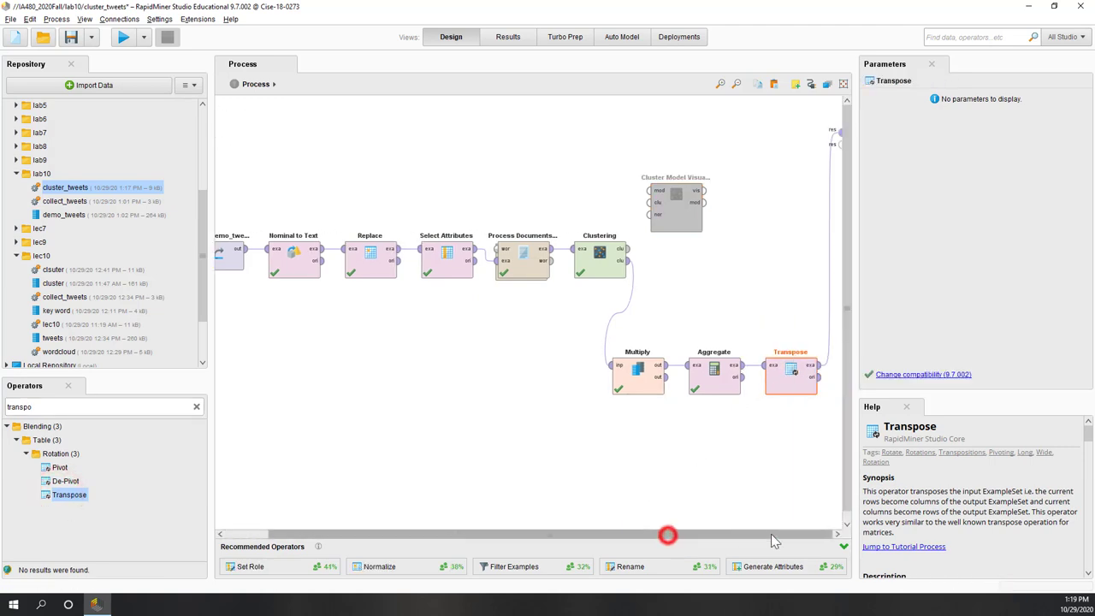
pyautogui.click(122, 40)
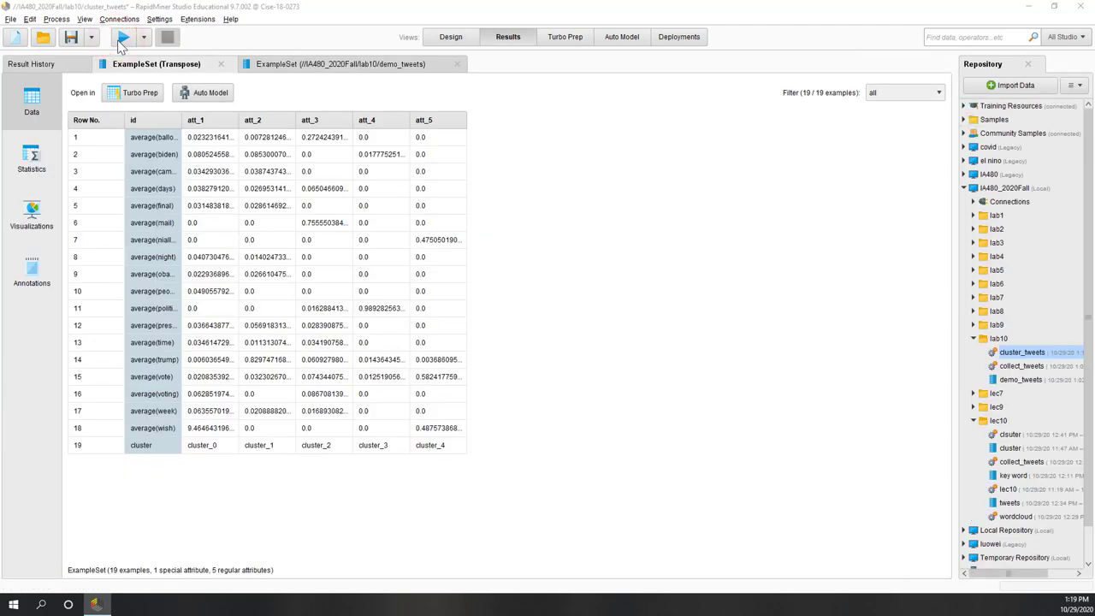
# Step: Widen the id and att_1 columns in the Transpose results and examine the cluster label of each att column
pyautogui.moveTo(181, 120); pyautogui.dragTo(266, 121)
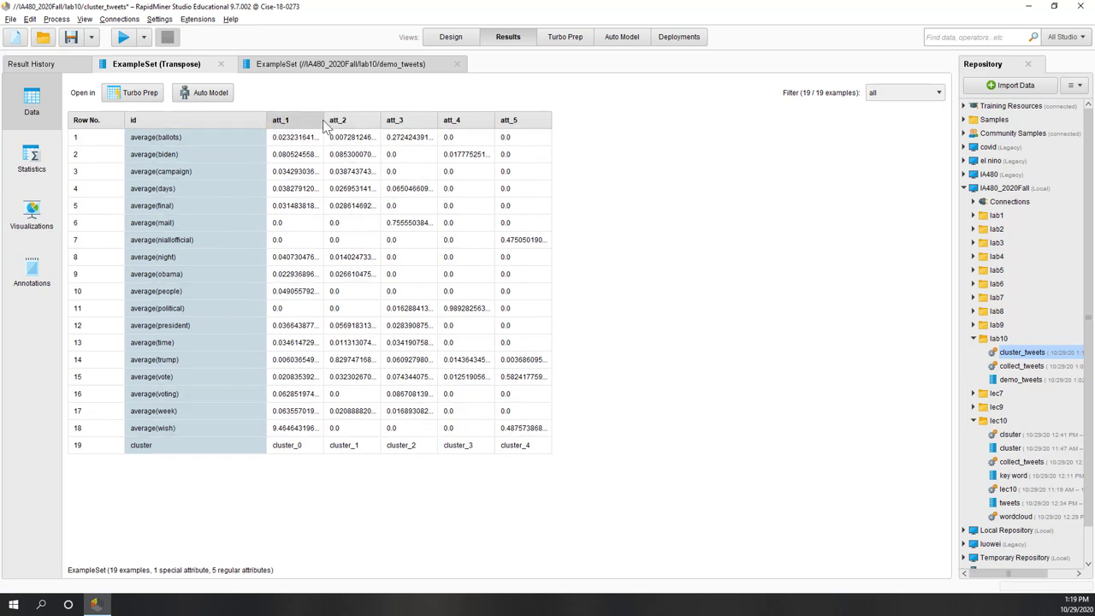
pyautogui.moveTo(325, 120); pyautogui.dragTo(371, 120)
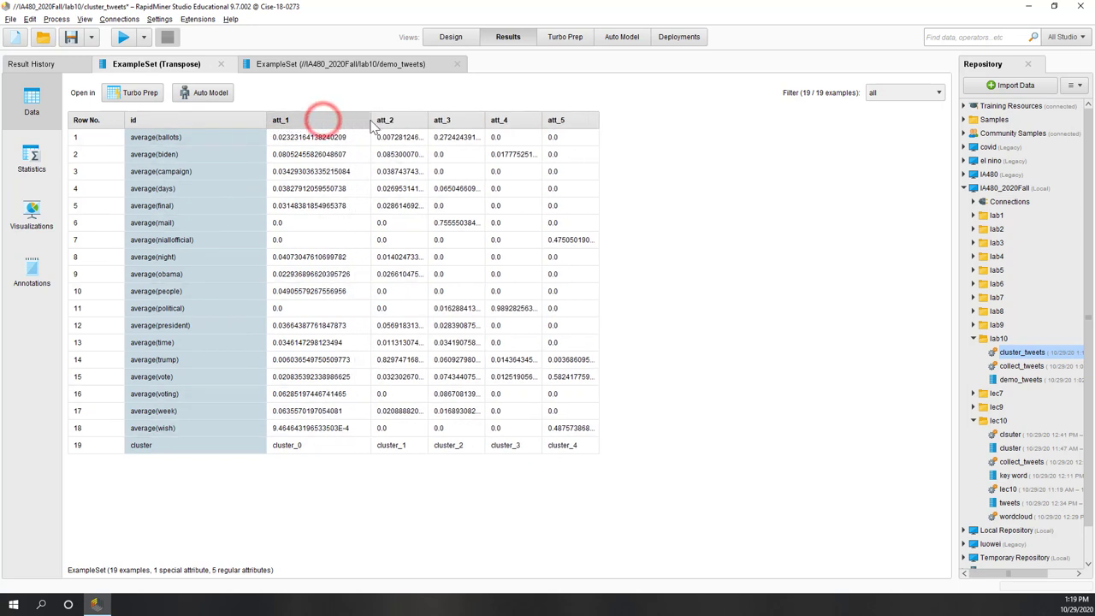
pyautogui.click(291, 445)
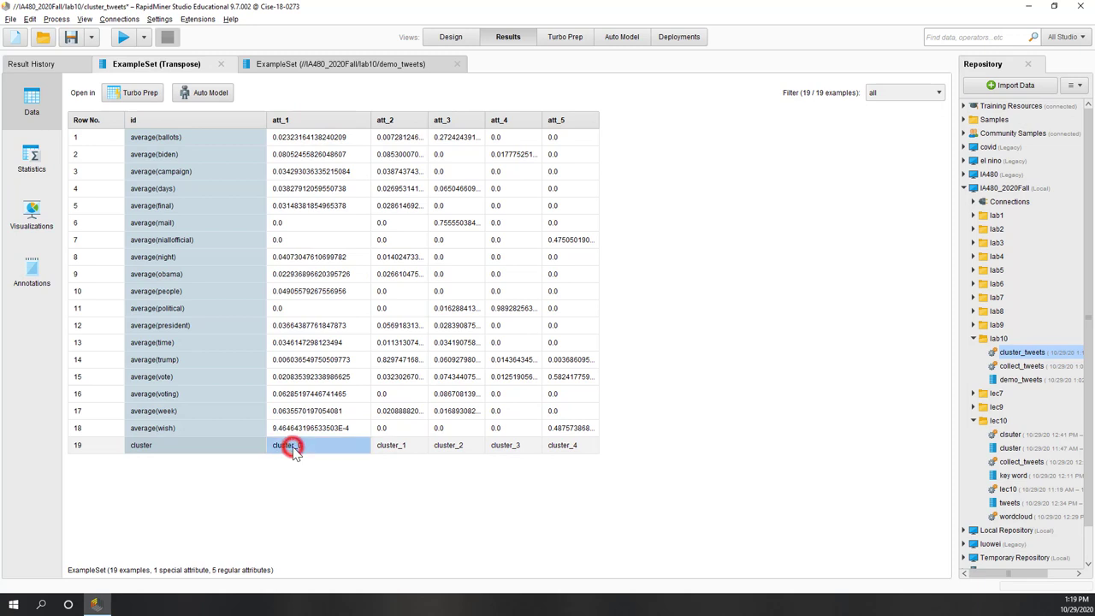
pyautogui.click(399, 446)
pyautogui.click(465, 446)
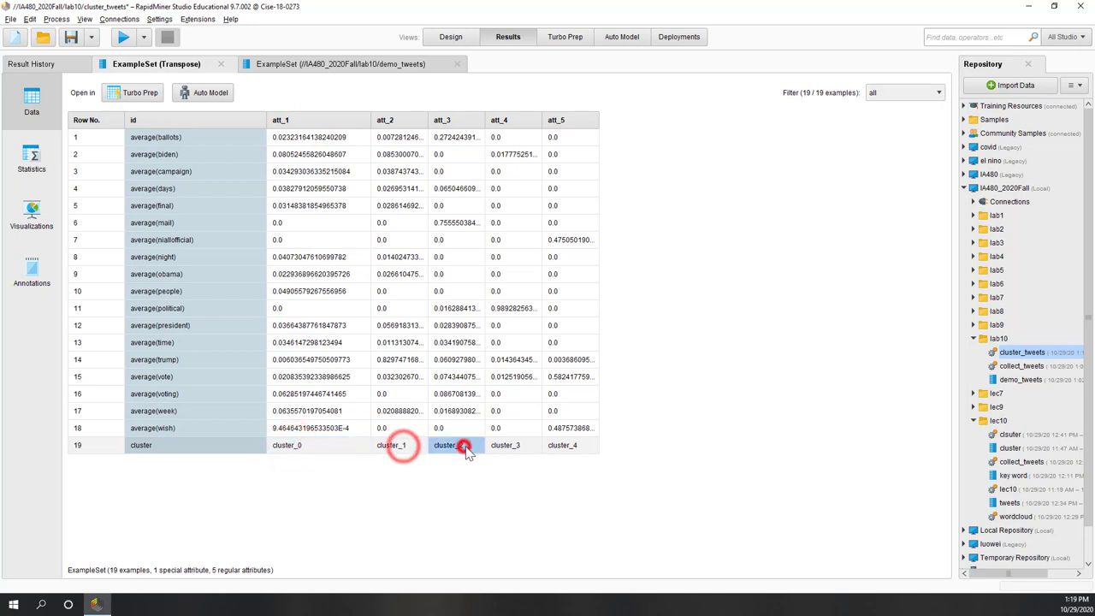
pyautogui.click(514, 447)
pyautogui.click(563, 447)
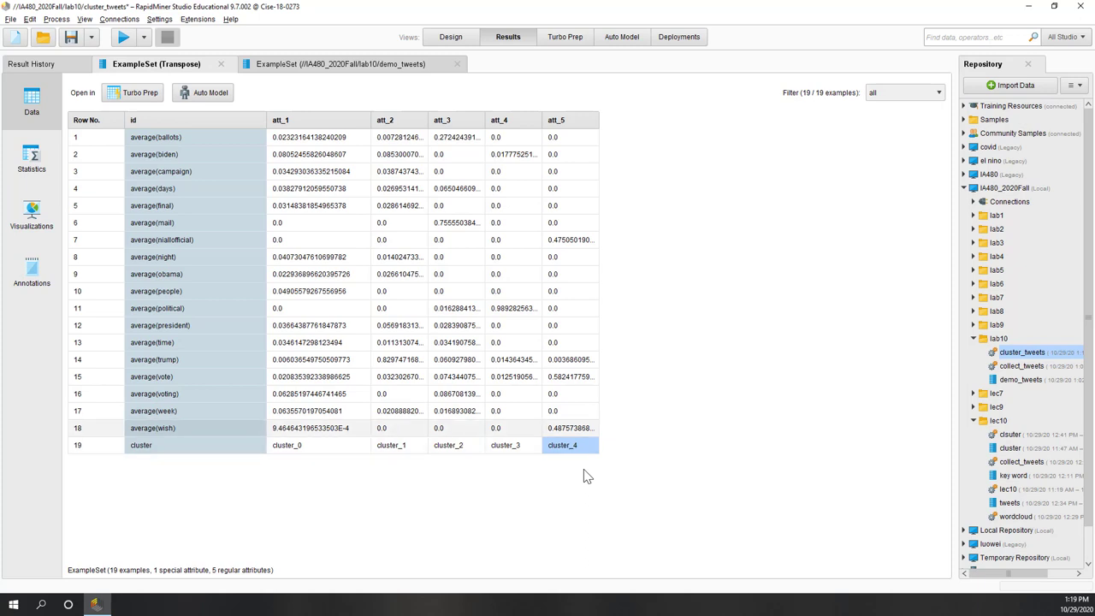
# Step: Open the transposed data in Turbo Prep and filter att_1 to rows where it does not equal cluster_0
pyautogui.click(139, 94)
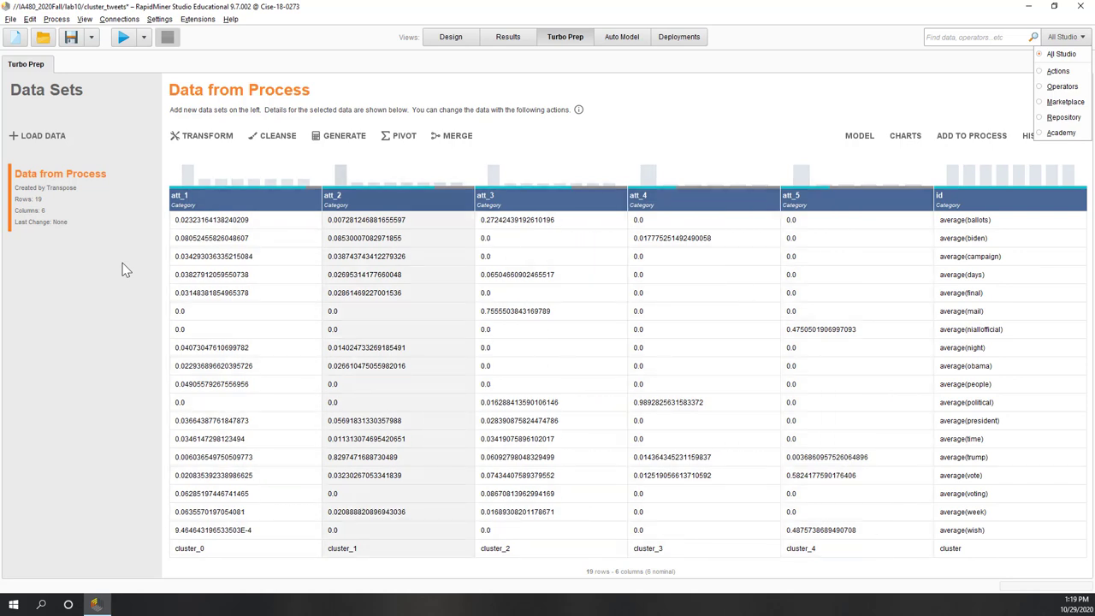
pyautogui.click(197, 201)
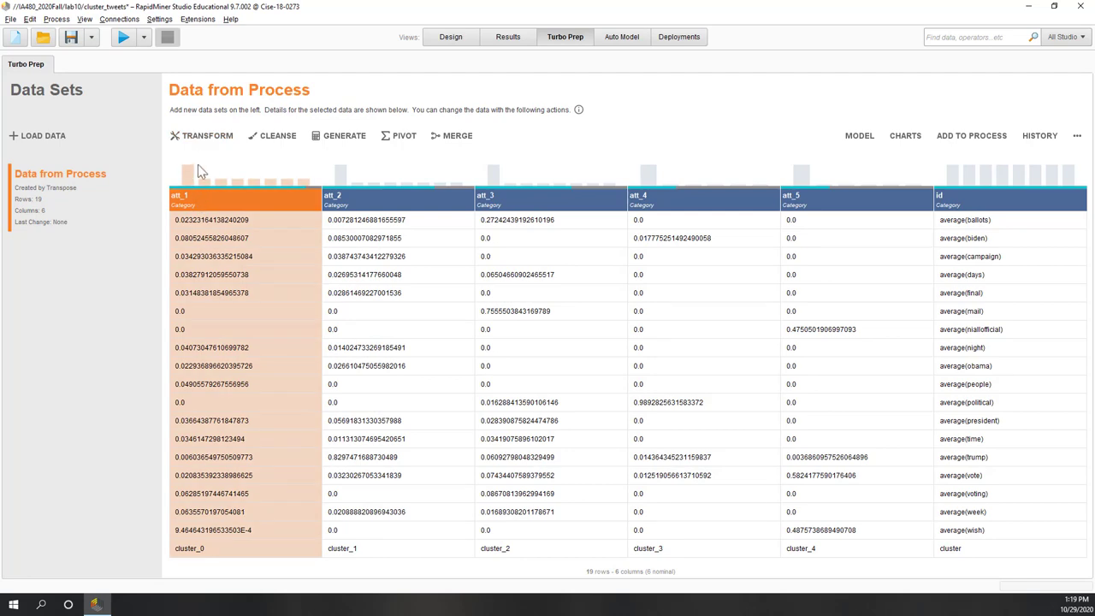
pyautogui.click(200, 136)
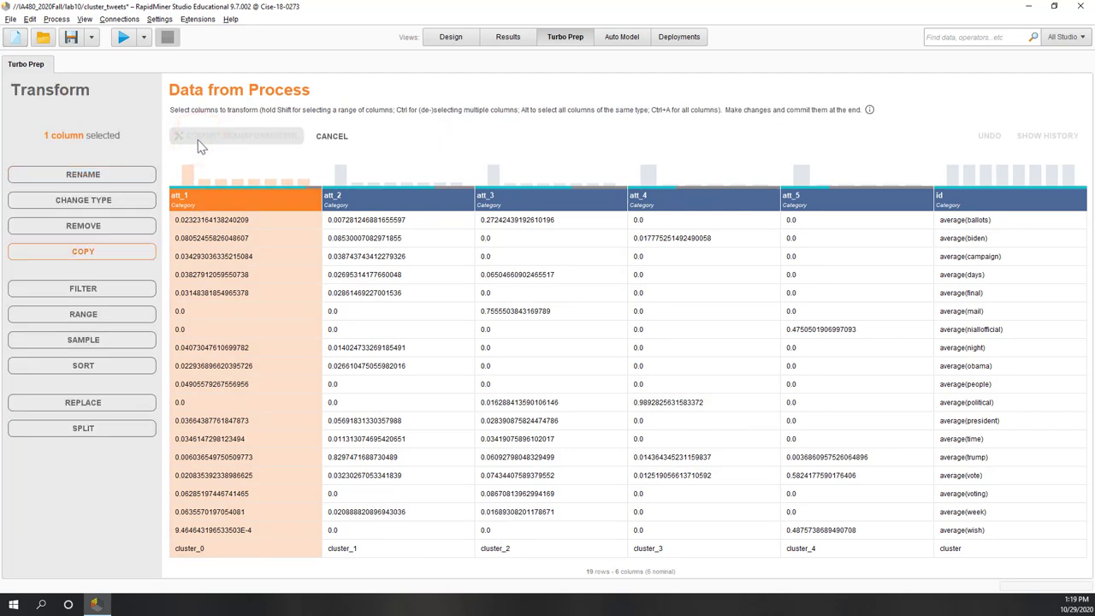
pyautogui.click(29, 292)
pyautogui.click(30, 310)
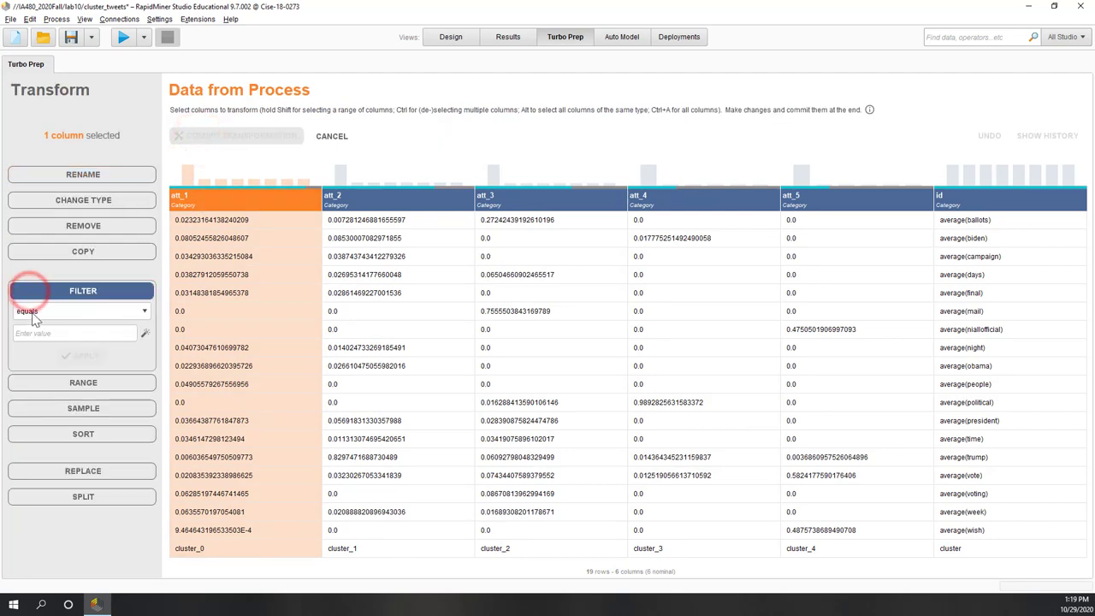
pyautogui.click(38, 338)
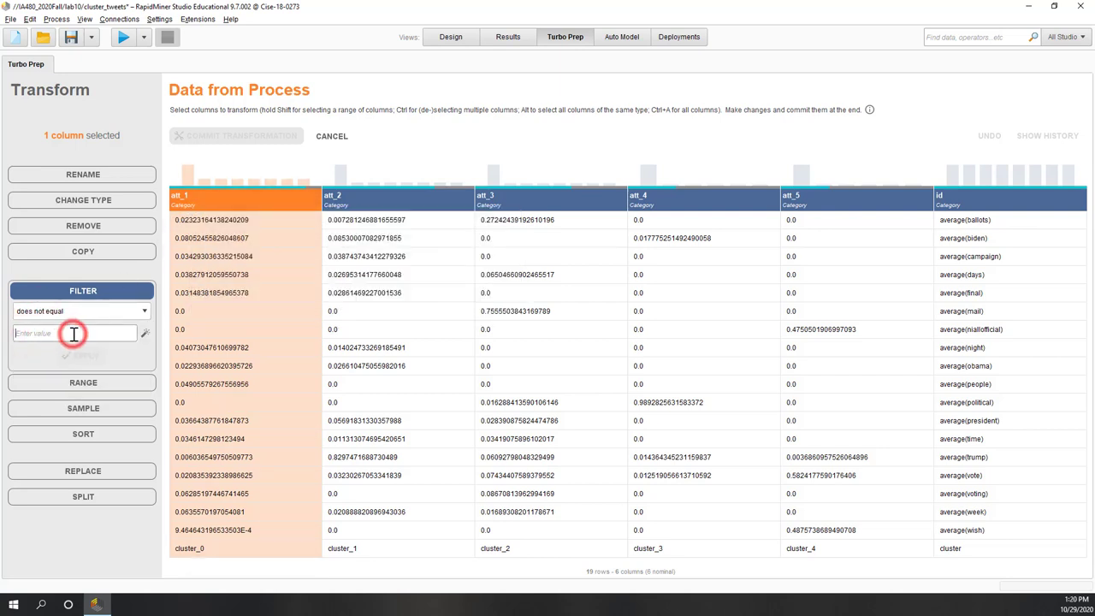
pyautogui.write('cluster_0')
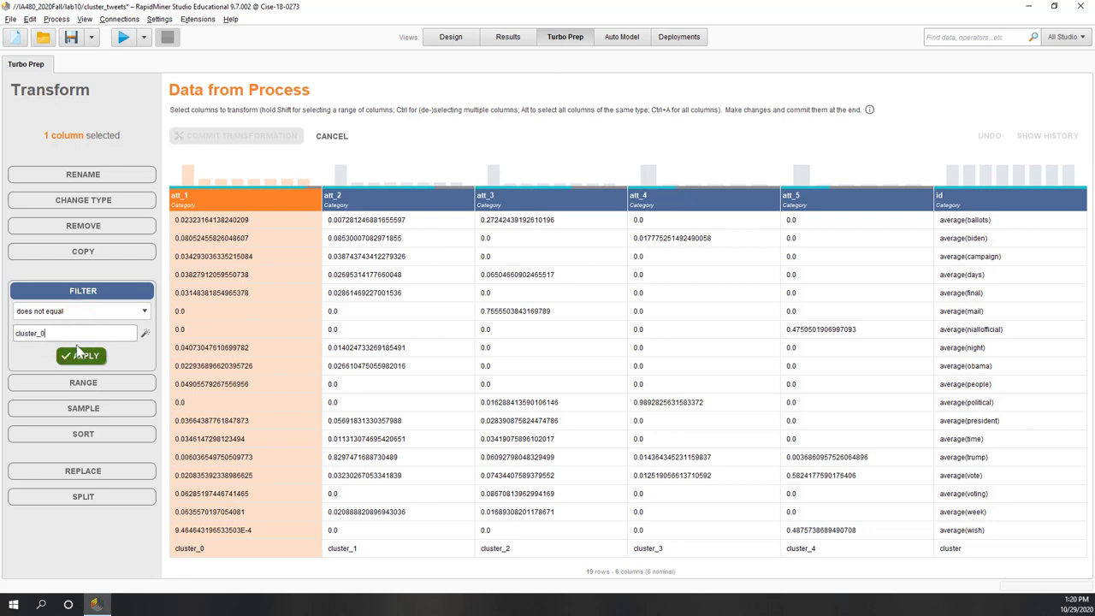
pyautogui.click(83, 357)
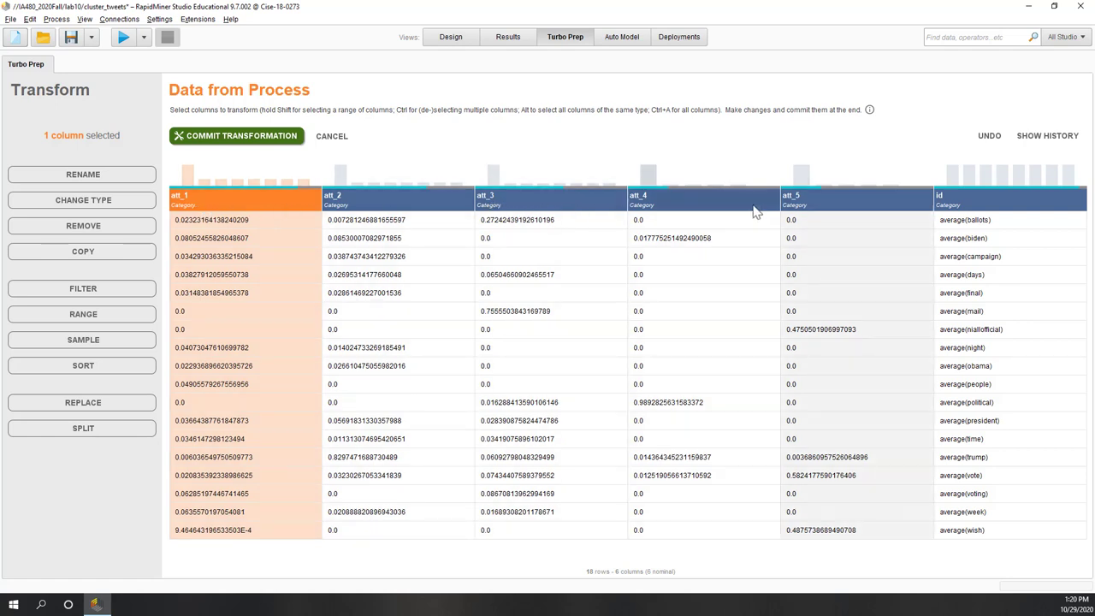
# Step: Change the type of columns att_1 through att_5 to number
pyautogui.click(811, 206)
pyautogui.keyDown('shift'); pyautogui.click(263, 203); pyautogui.keyUp('shift')
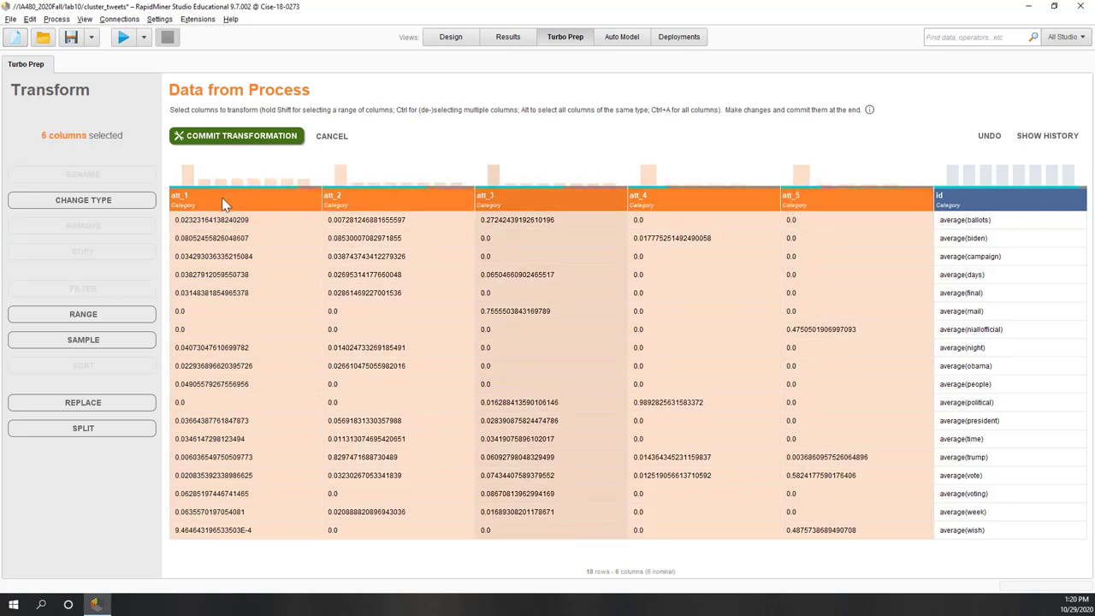
pyautogui.click(112, 202)
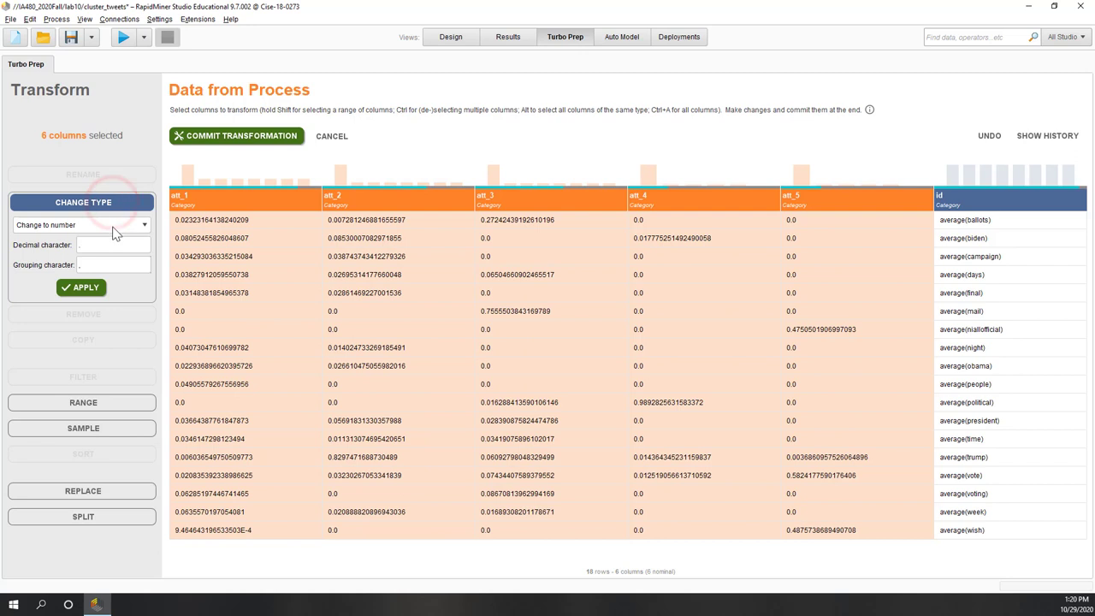
pyautogui.click(82, 287)
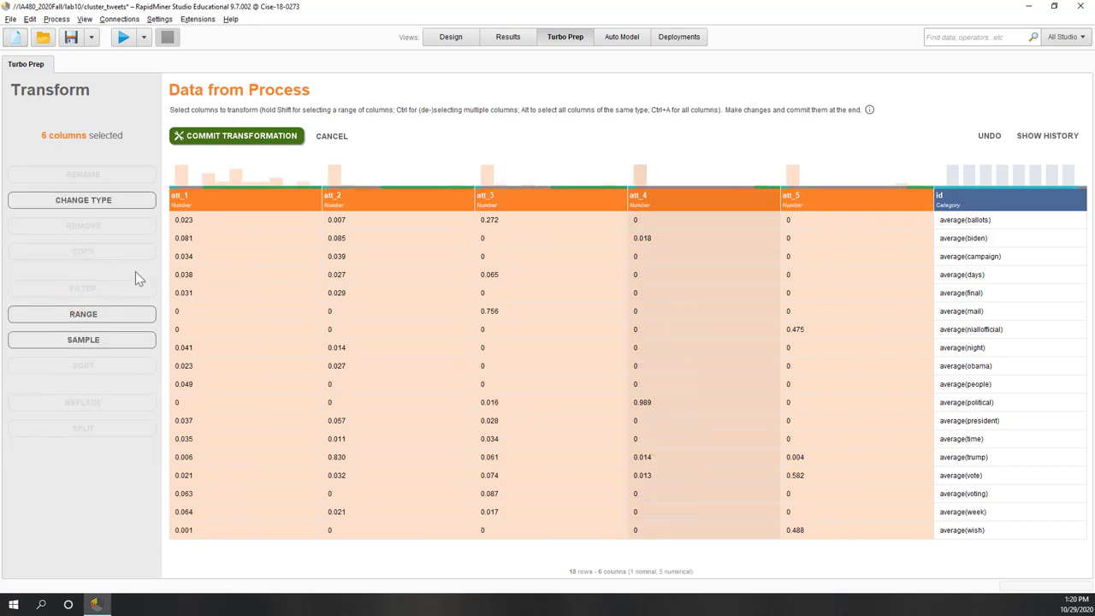
pyautogui.click(572, 149)
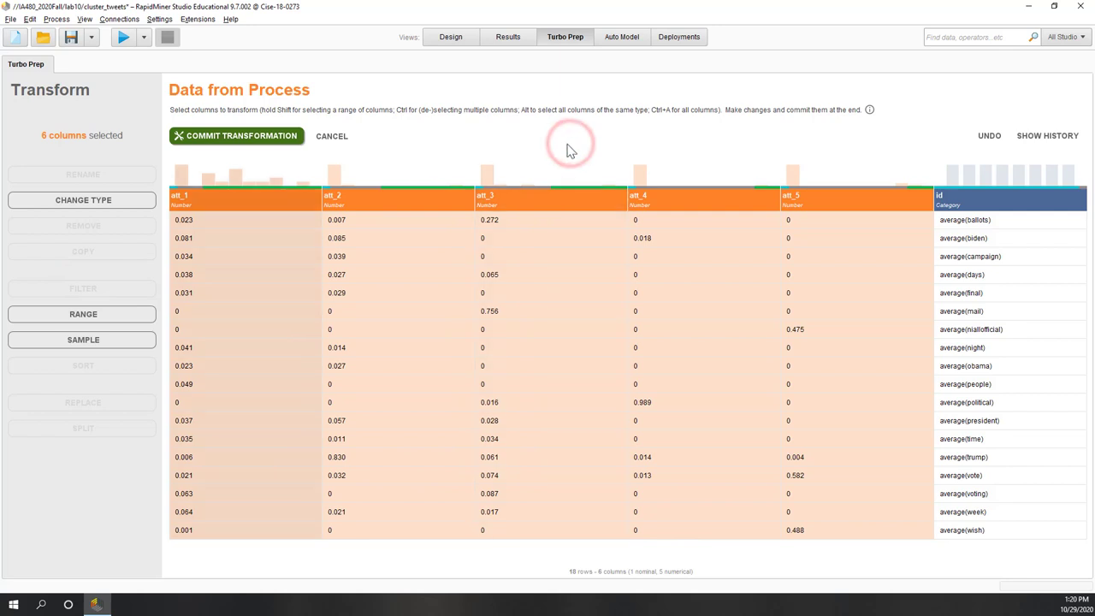
# Step: Rename the att_1 column to C1
pyautogui.click(185, 196)
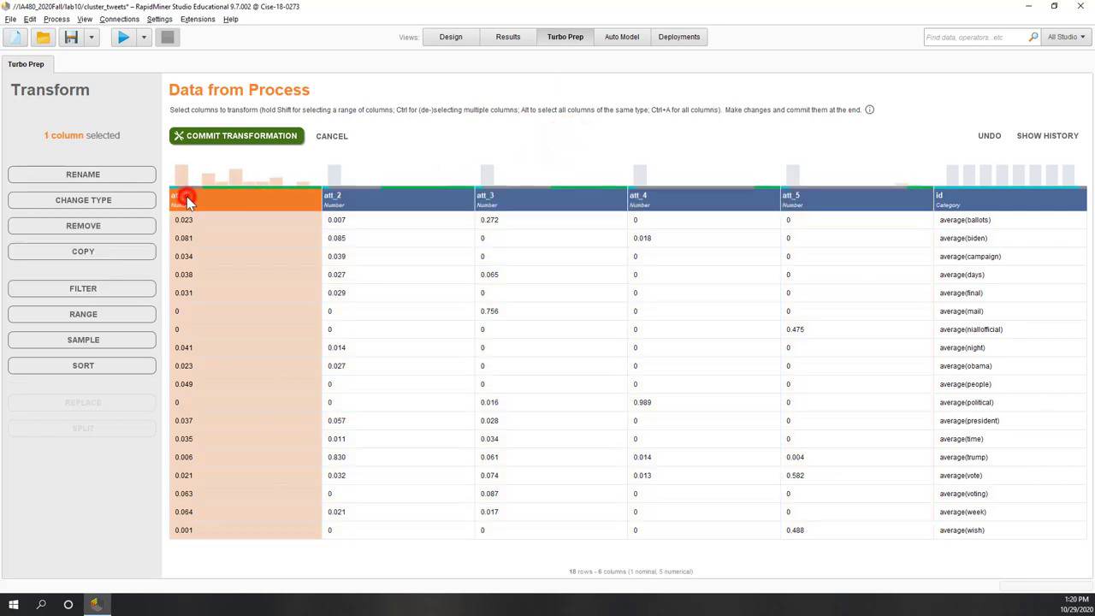
pyautogui.click(115, 174)
pyautogui.click(110, 196)
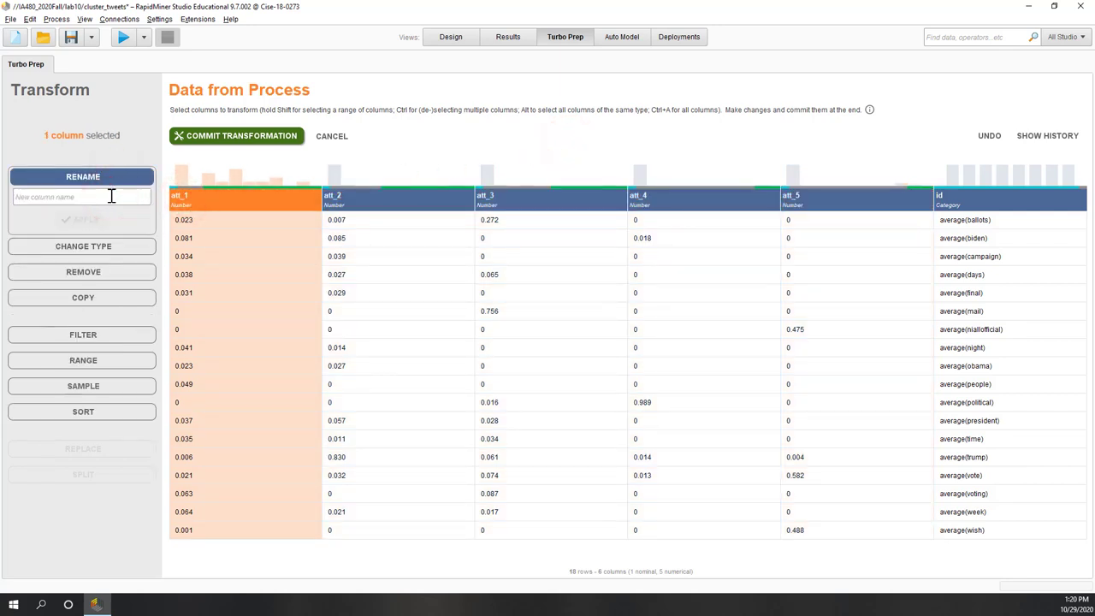
pyautogui.write('C1')
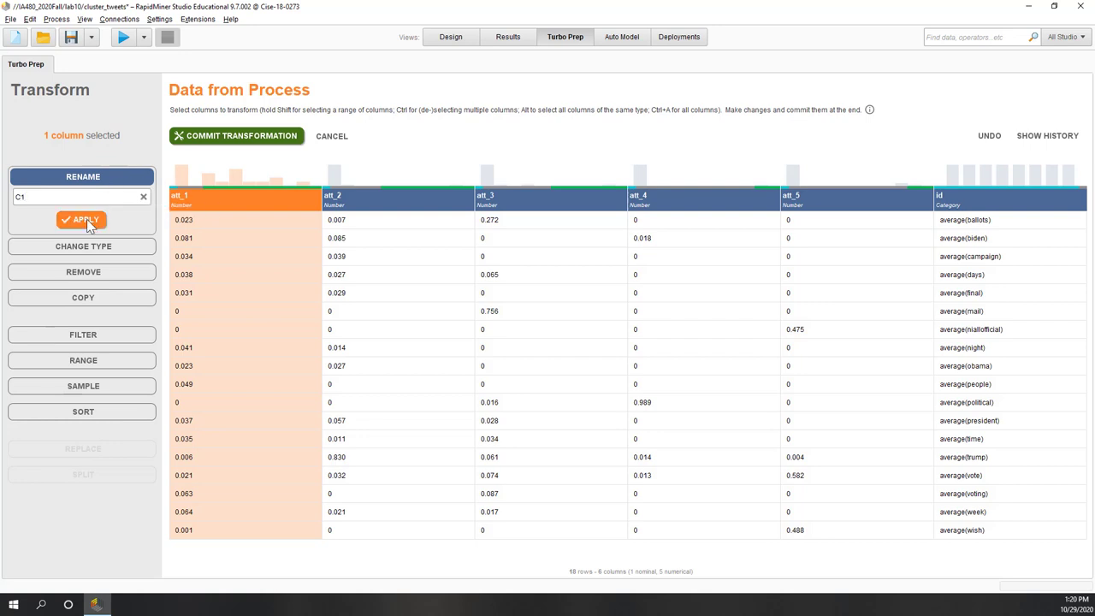
pyautogui.click(86, 221)
# Step: Rename the att_2 column to C2
pyautogui.click(337, 201)
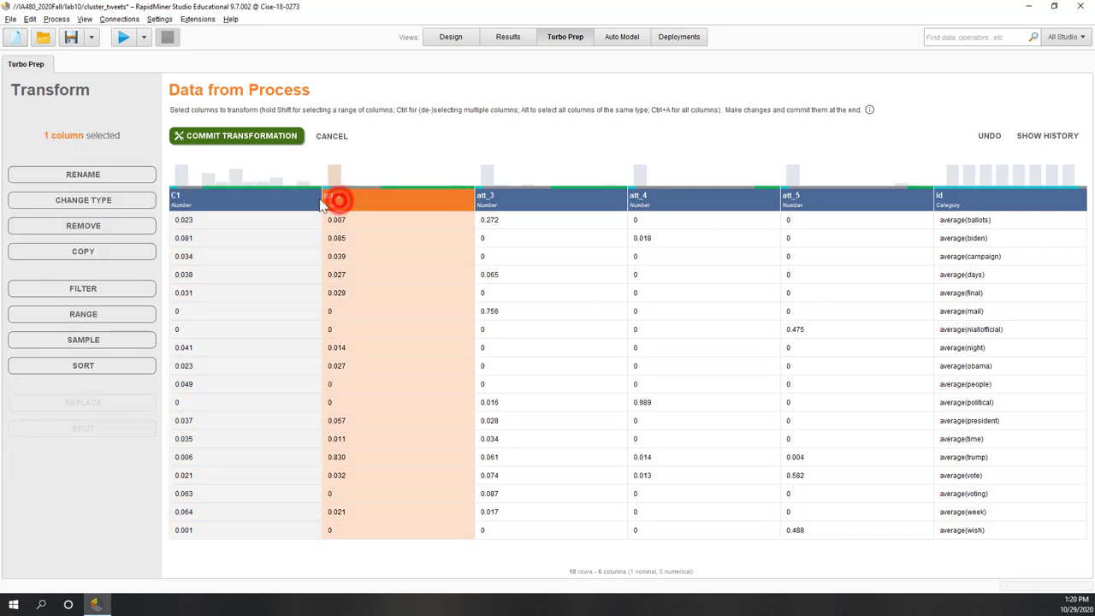
pyautogui.click(89, 175)
pyautogui.click(77, 195)
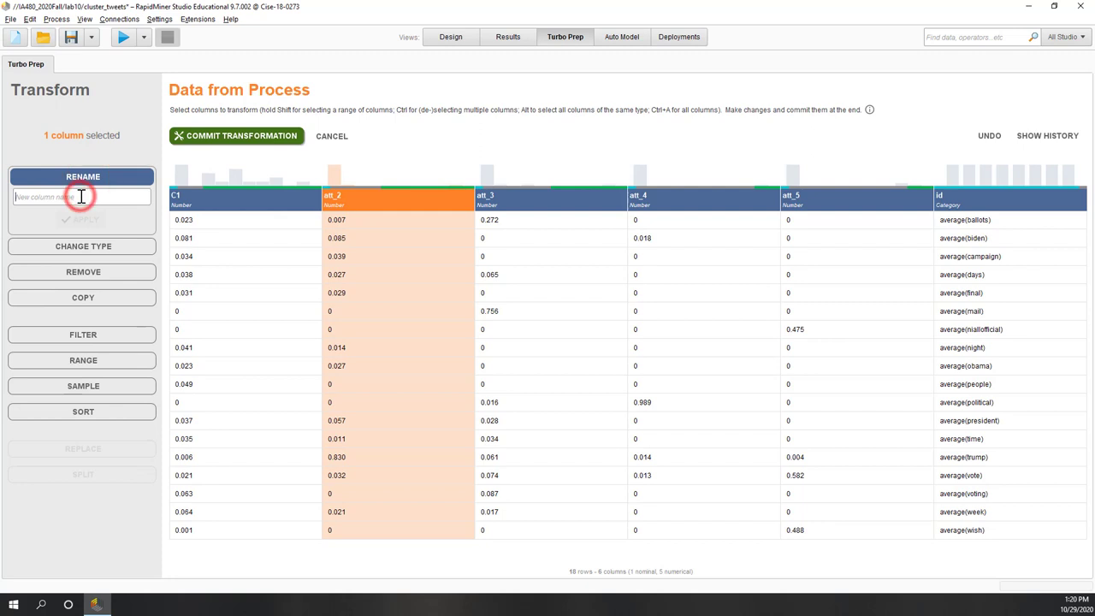
pyautogui.write('C2')
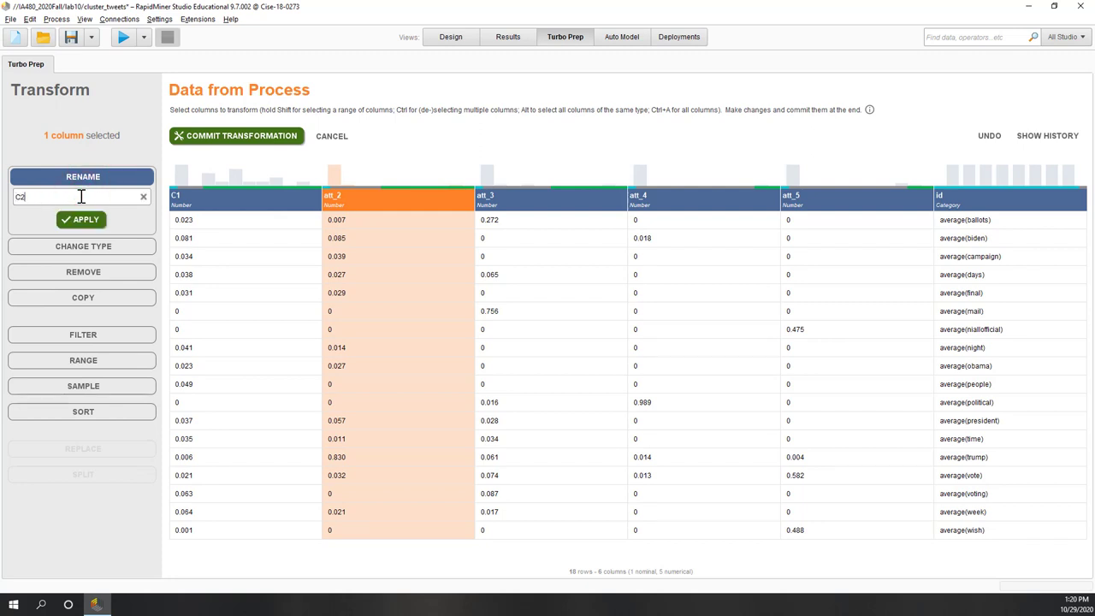
pyautogui.click(86, 220)
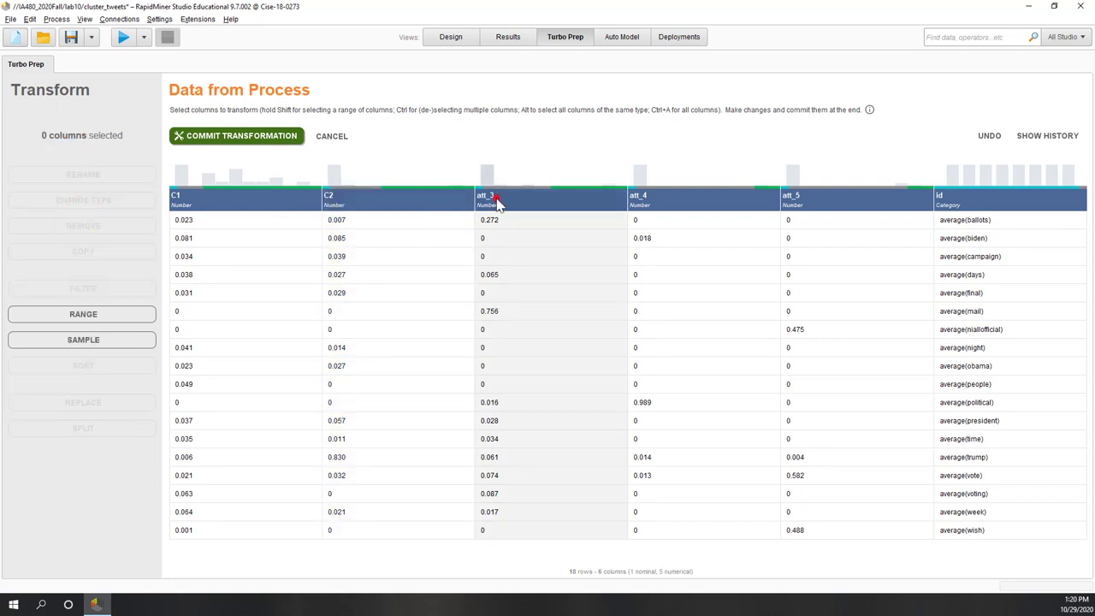
# Step: Rename the att_3 column to C3
pyautogui.click(496, 198)
pyautogui.click(67, 177)
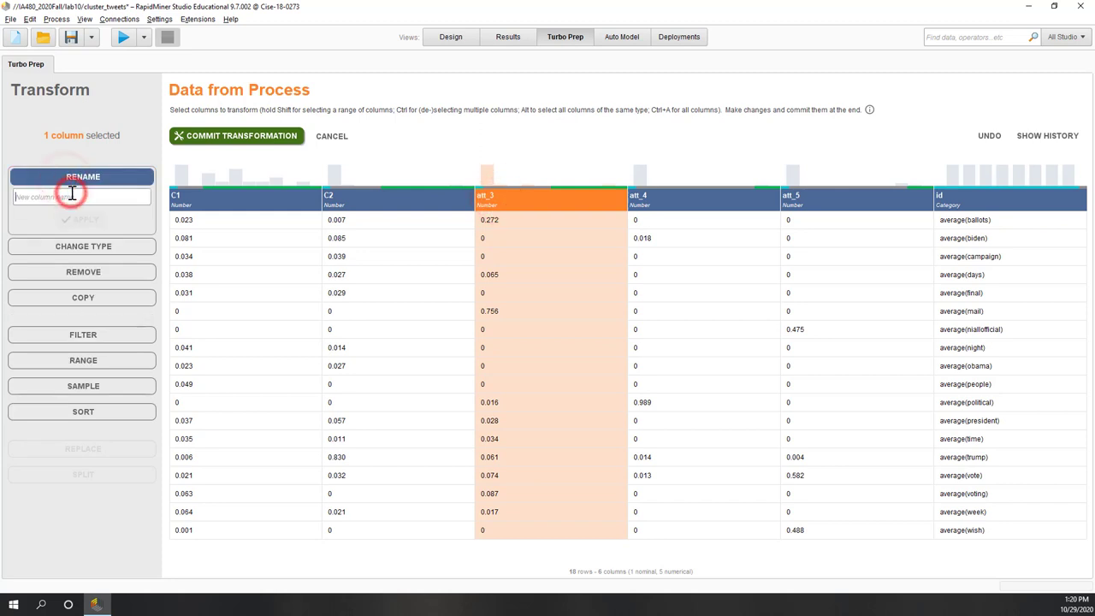
pyautogui.write('C3')
pyautogui.click(83, 220)
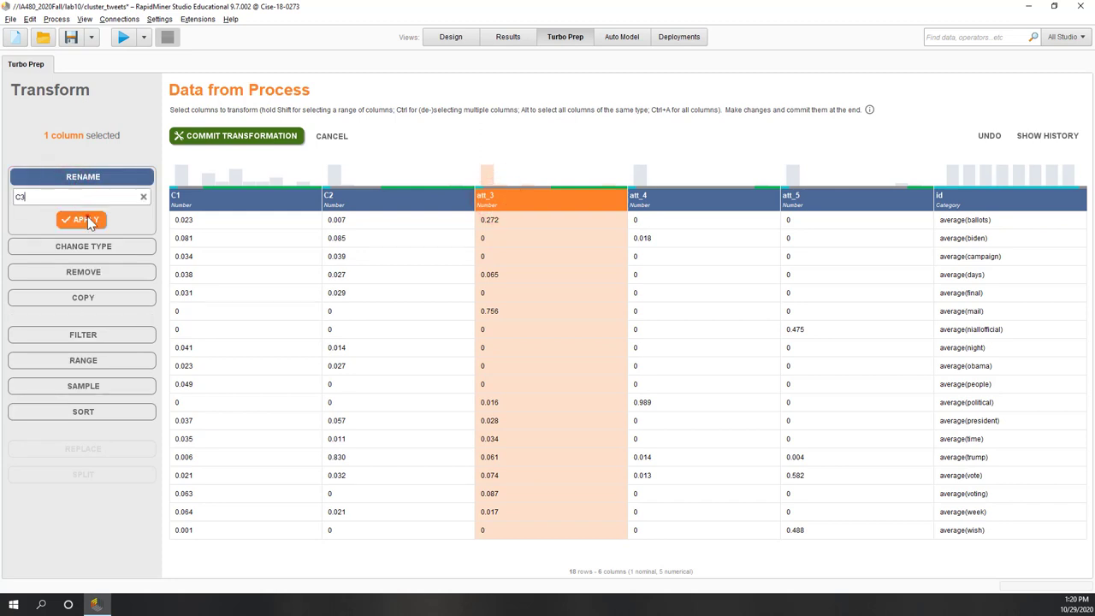
# Step: Rename the att_4 column to C4
pyautogui.click(644, 200)
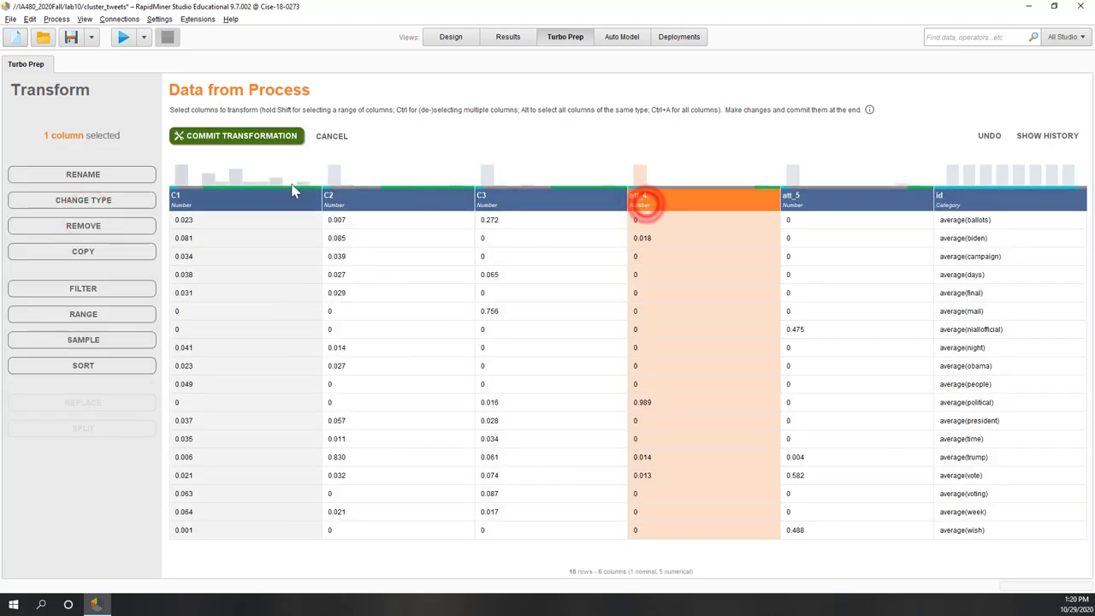
pyautogui.click(122, 174)
pyautogui.click(81, 197)
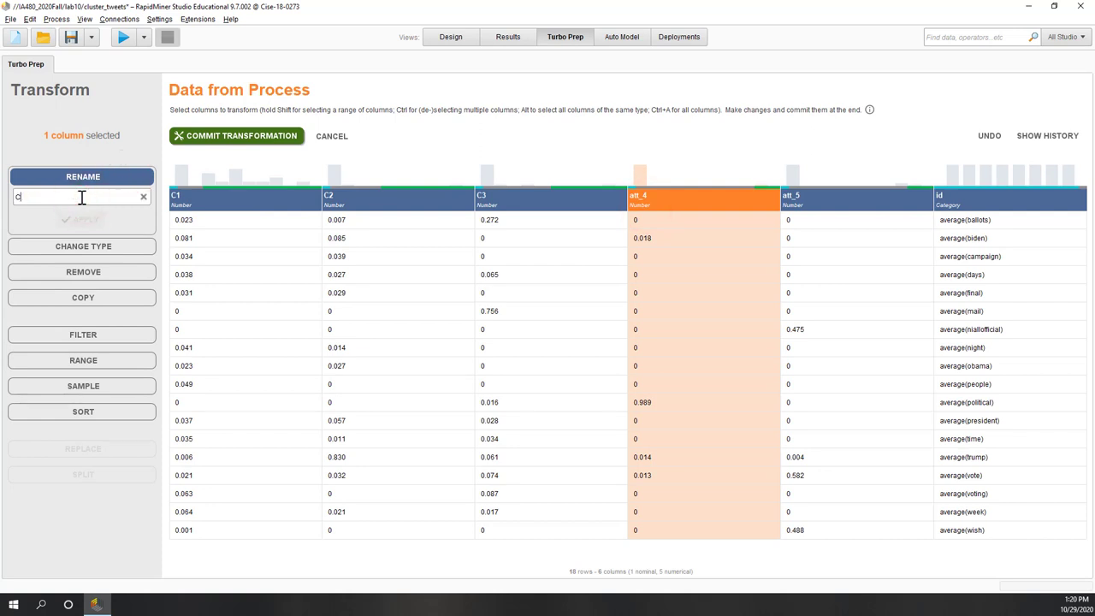
pyautogui.write('C4')
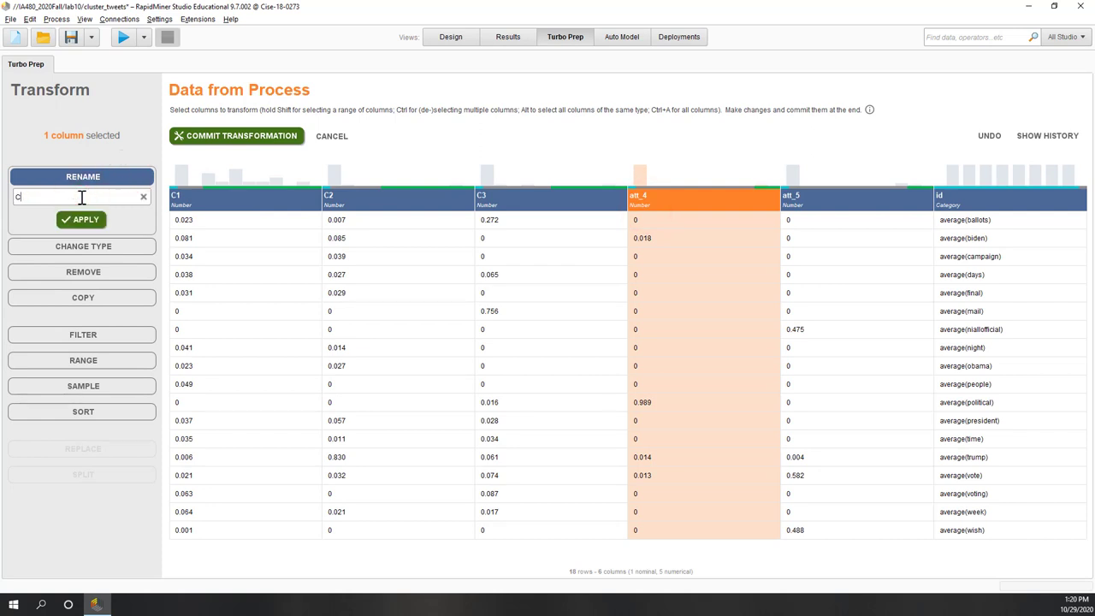
pyautogui.click(86, 217)
# Step: Rename the att_5 column to C5
pyautogui.click(843, 197)
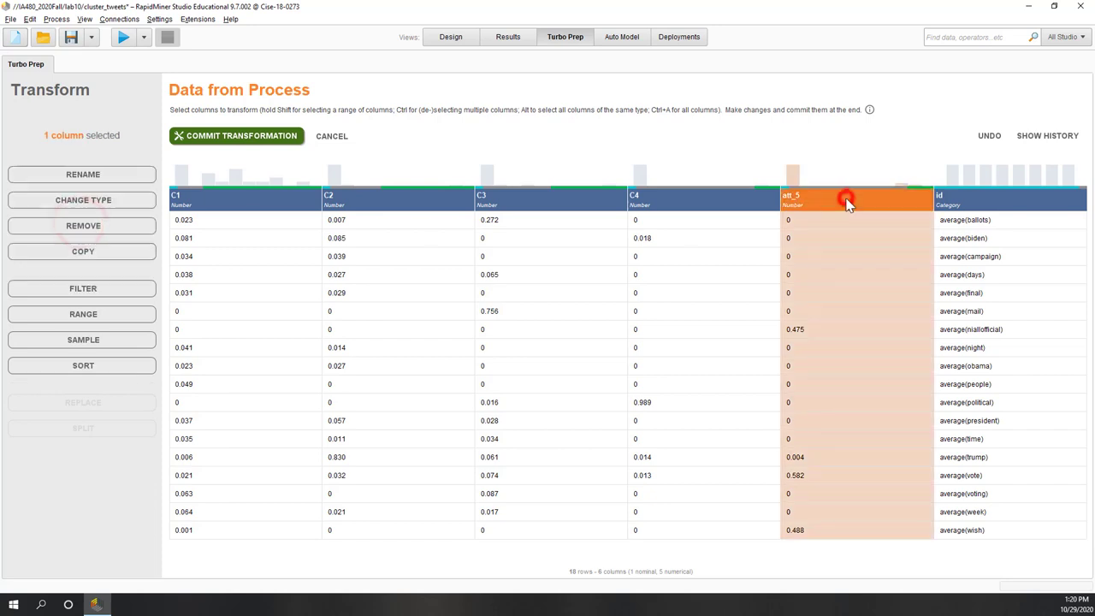
pyautogui.click(128, 176)
pyautogui.click(76, 197)
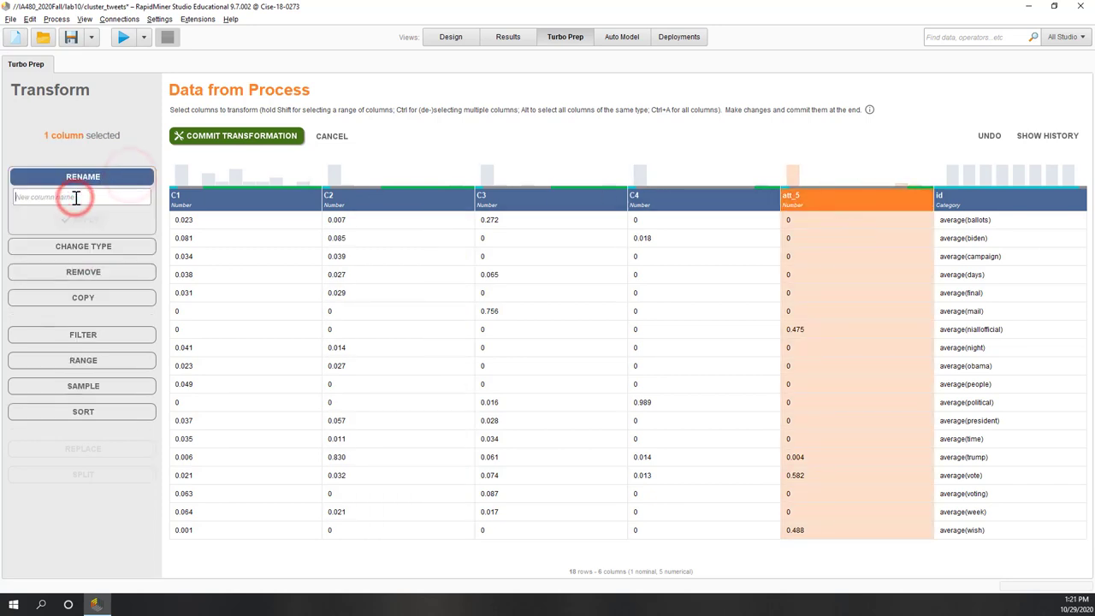
pyautogui.write('C5')
pyautogui.click(70, 220)
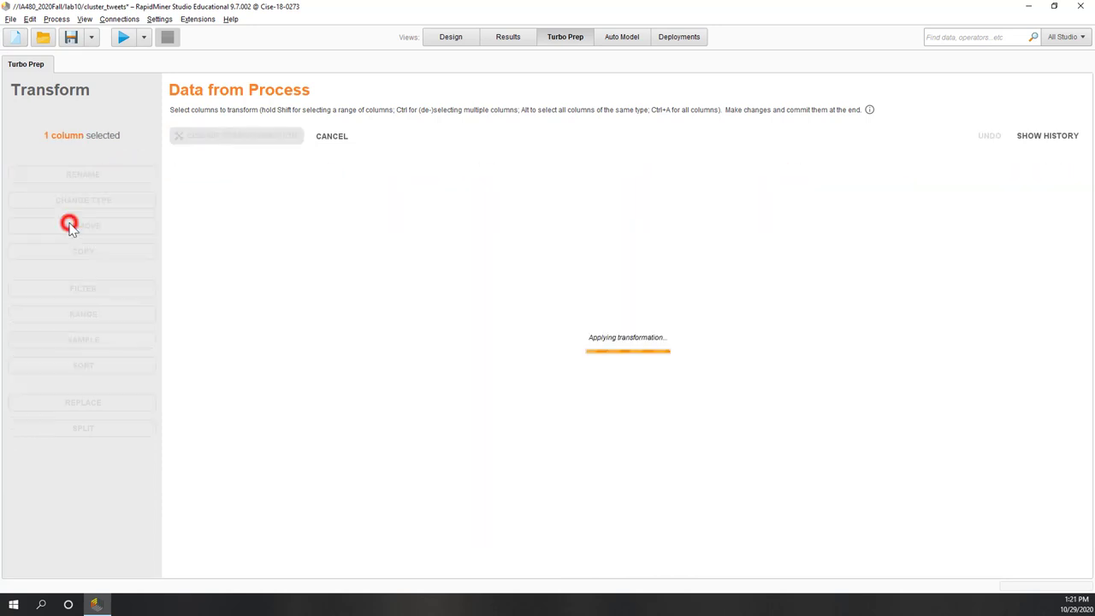
# Step: Rename the id column to Text
pyautogui.click(990, 200)
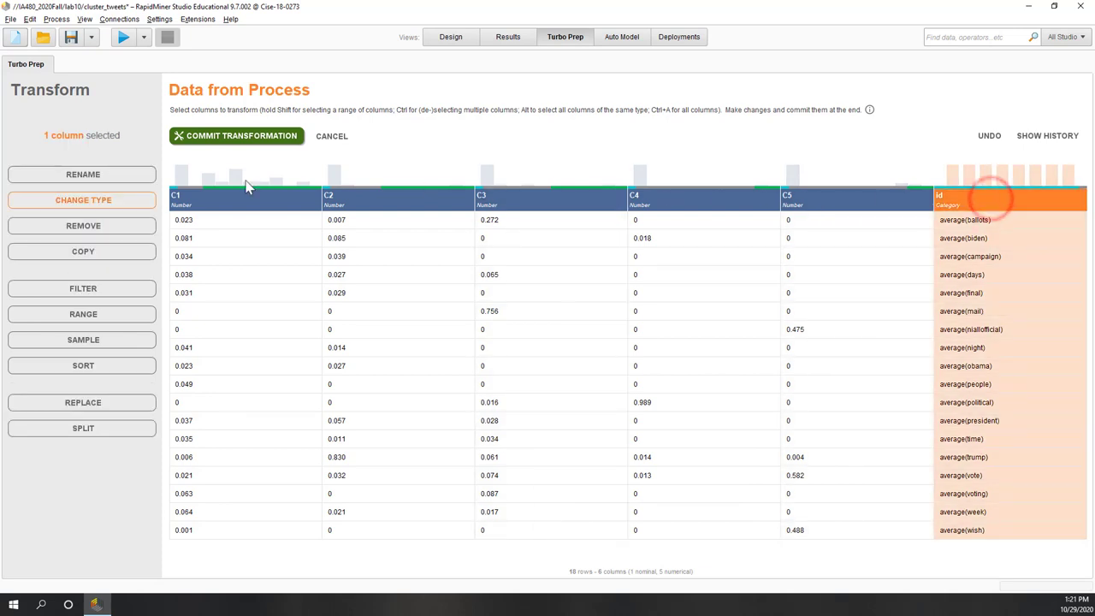
pyautogui.click(101, 175)
pyautogui.click(82, 197)
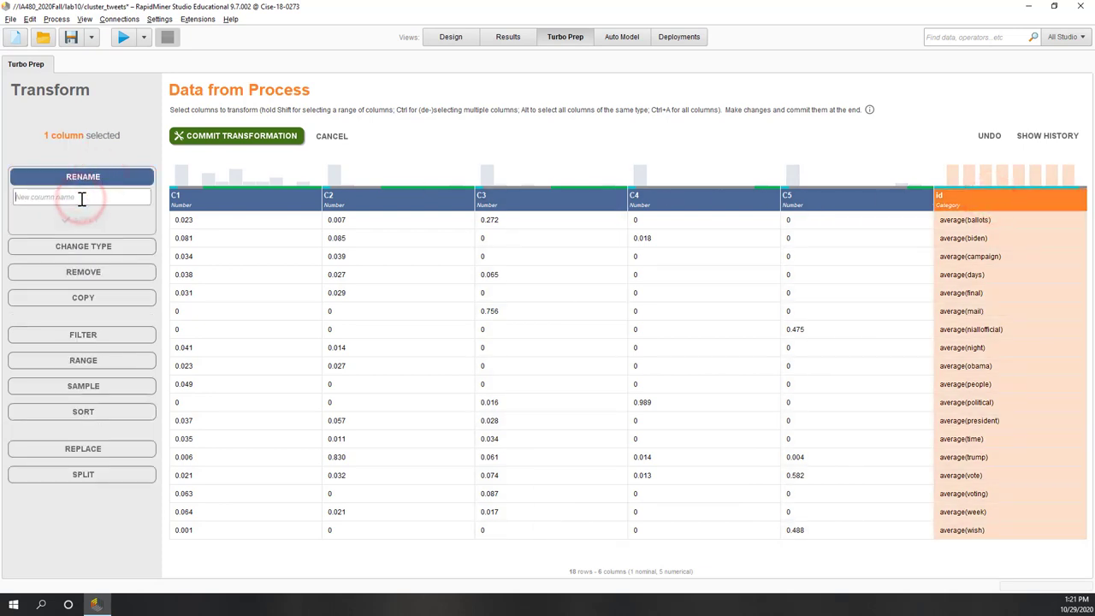
pyautogui.write('Te')
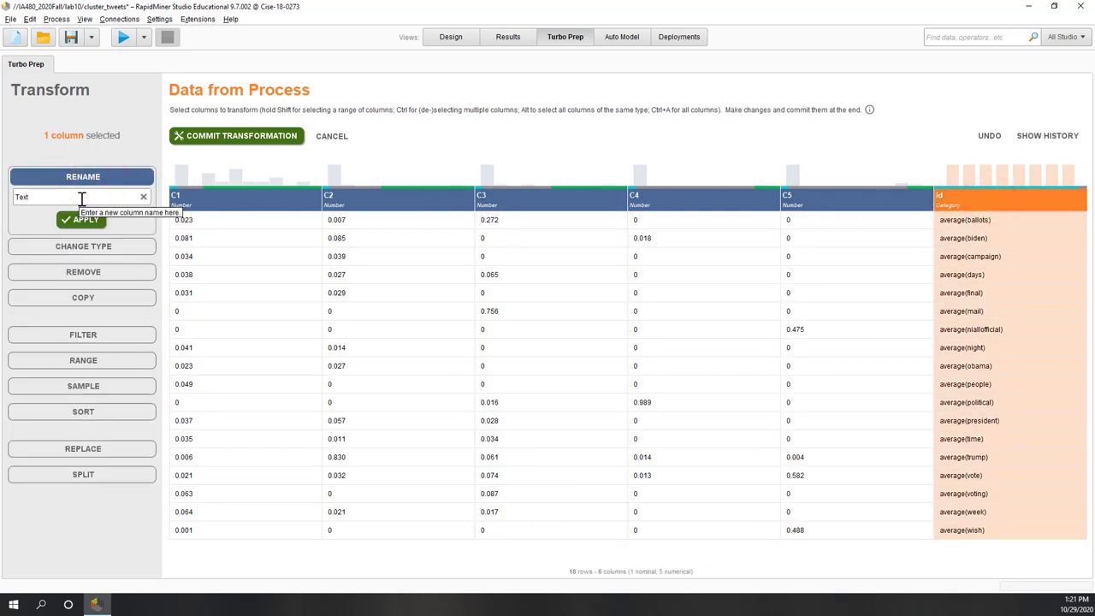
pyautogui.write('xt')
pyautogui.click(72, 220)
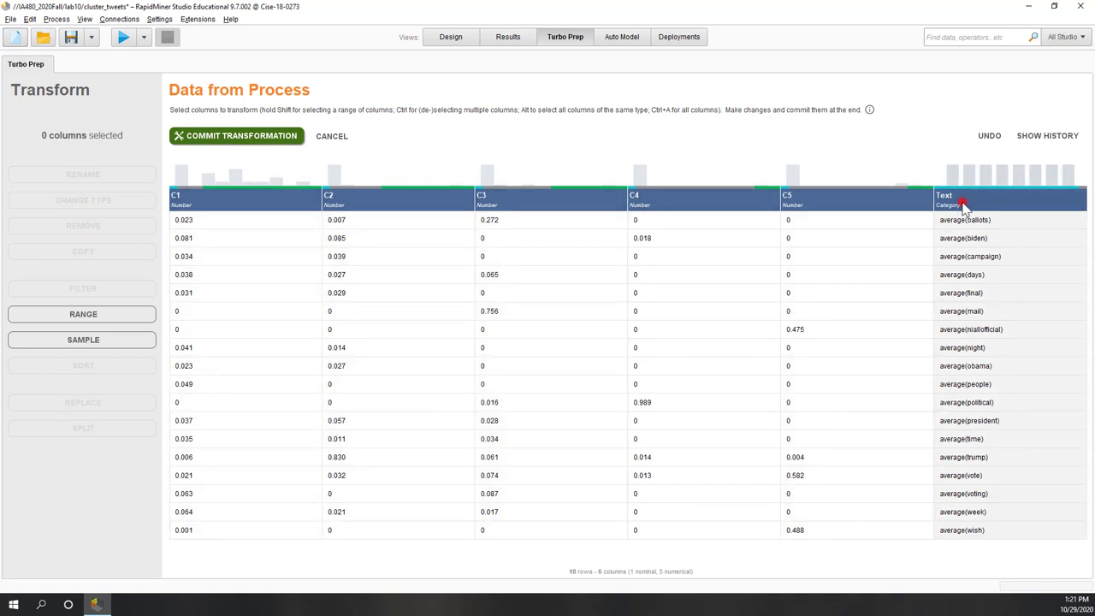
# Step: Replace "average(" with nothing in the Text column's values
pyautogui.click(964, 203)
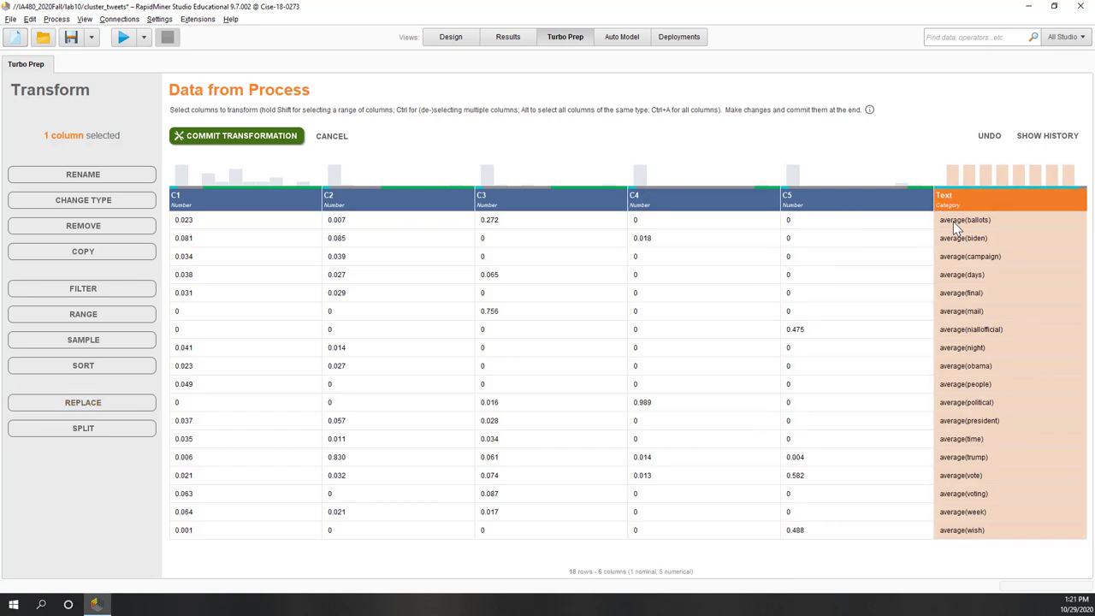
pyautogui.click(50, 404)
pyautogui.click(43, 424)
pyautogui.write('average(')
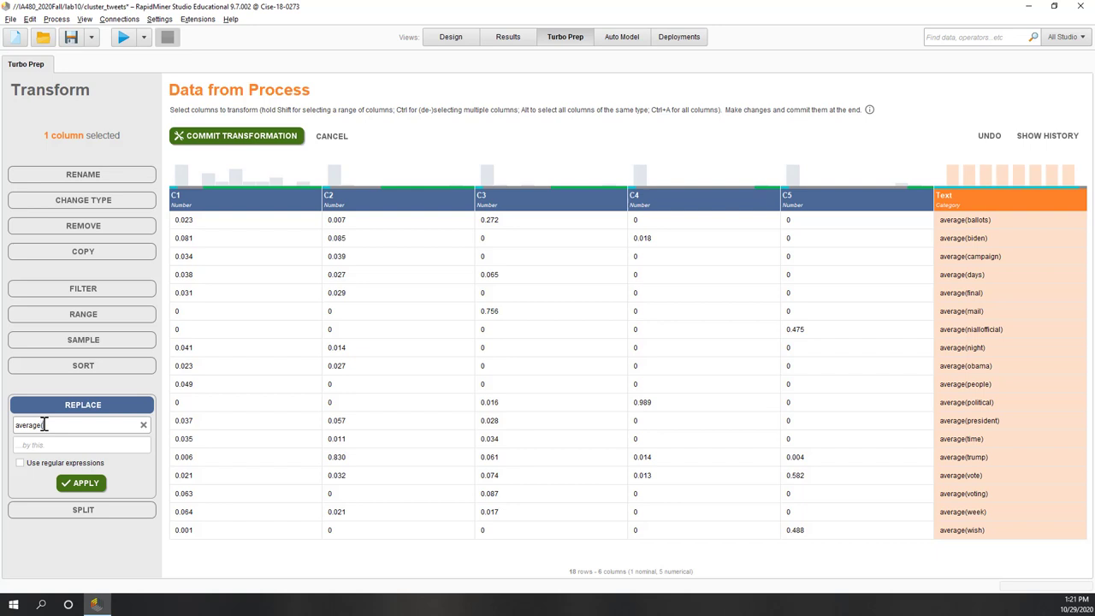
pyautogui.click(83, 485)
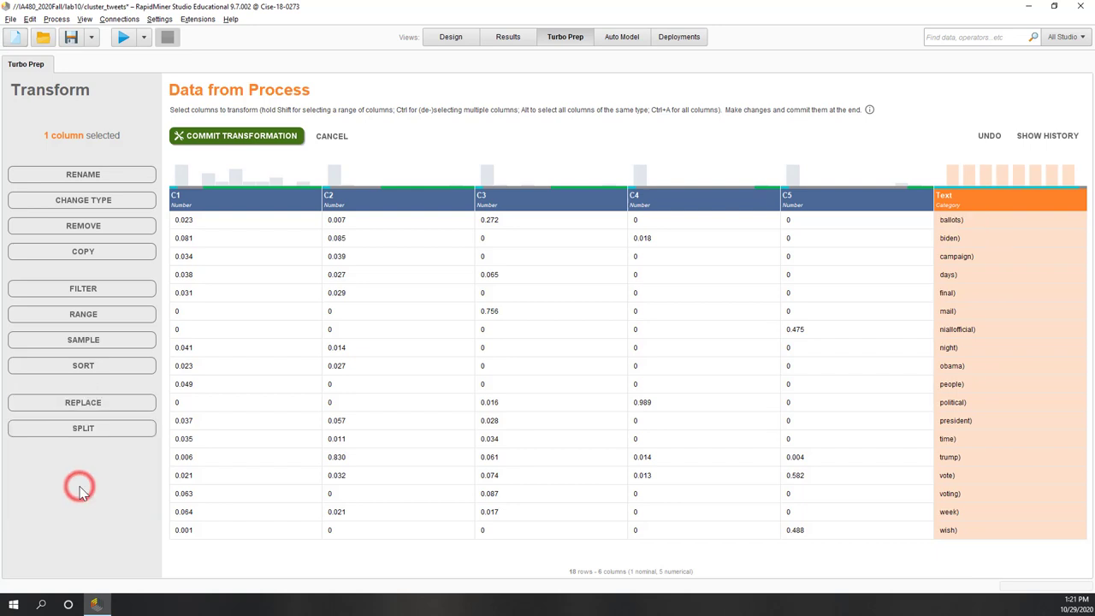
# Step: Replace ")" with nothing in the Text column's values and commit the transformation
pyautogui.click(133, 405)
pyautogui.click(88, 422)
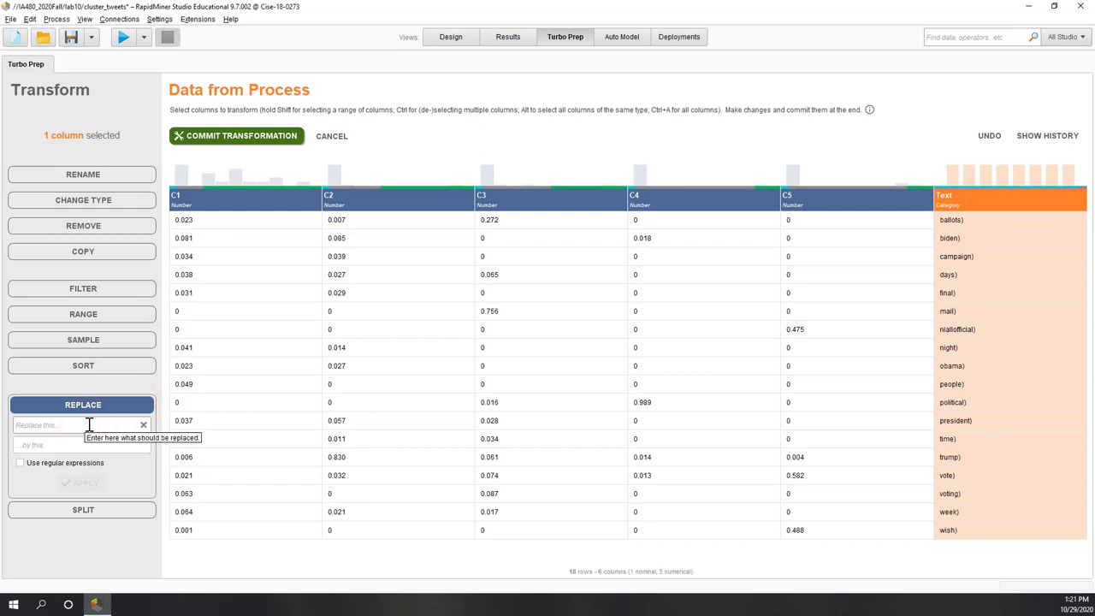
pyautogui.write(')')
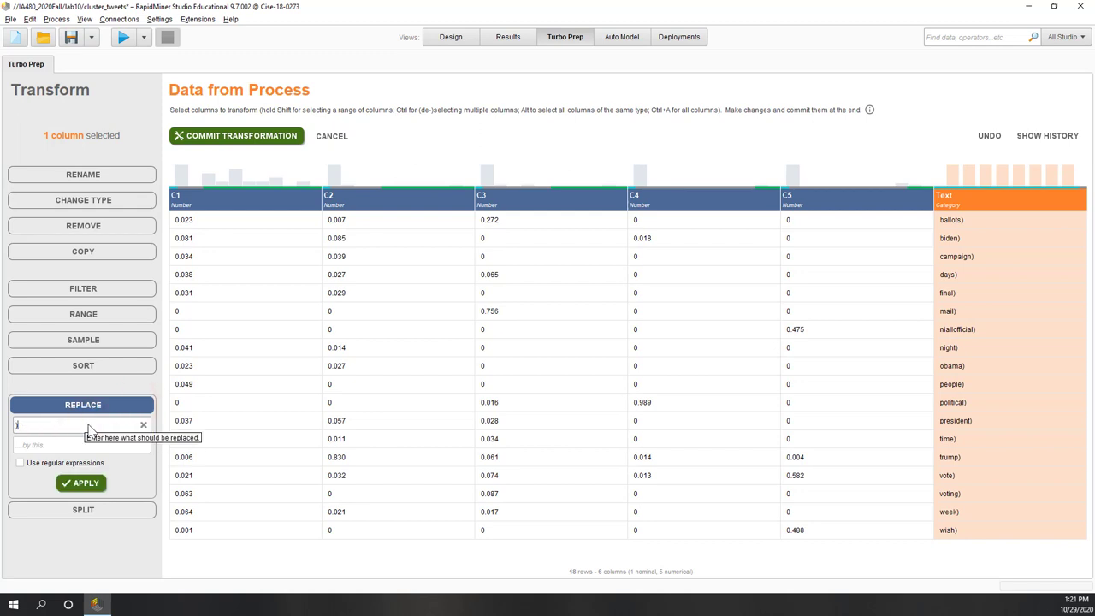
pyautogui.click(77, 486)
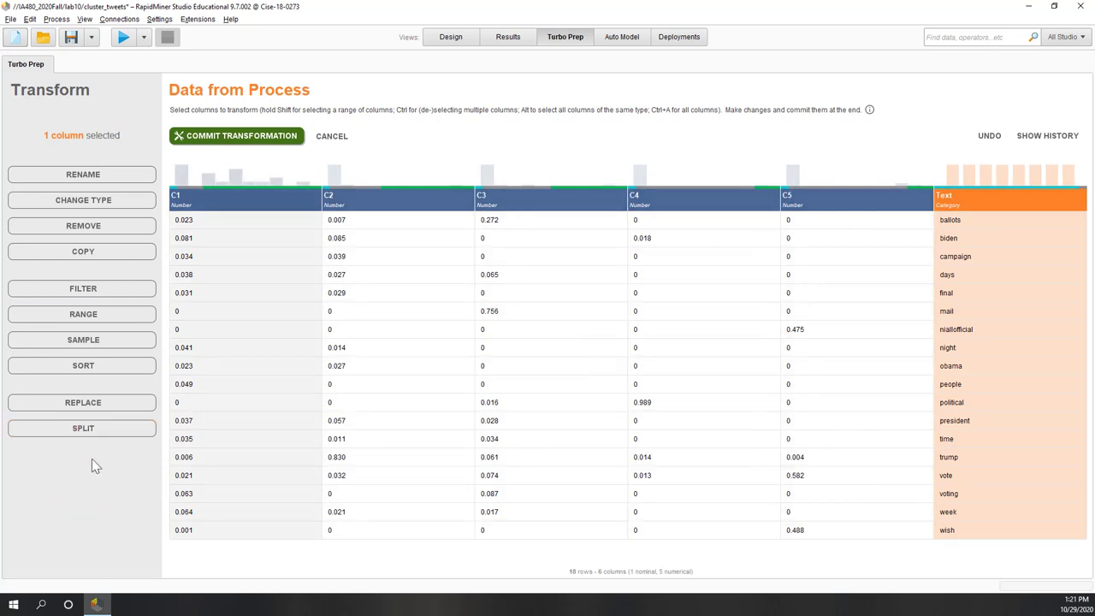
pyautogui.click(263, 144)
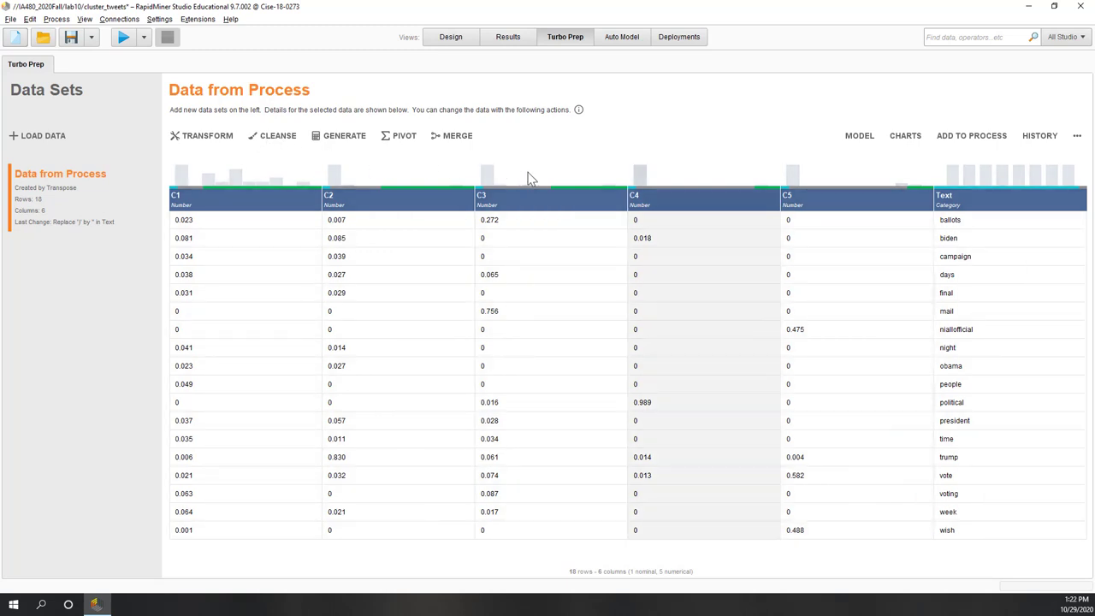
# Step: Chart the cleaned data as a Wordcloud with Text as the value column and C1 as the weight
pyautogui.moveTo(529, 178)
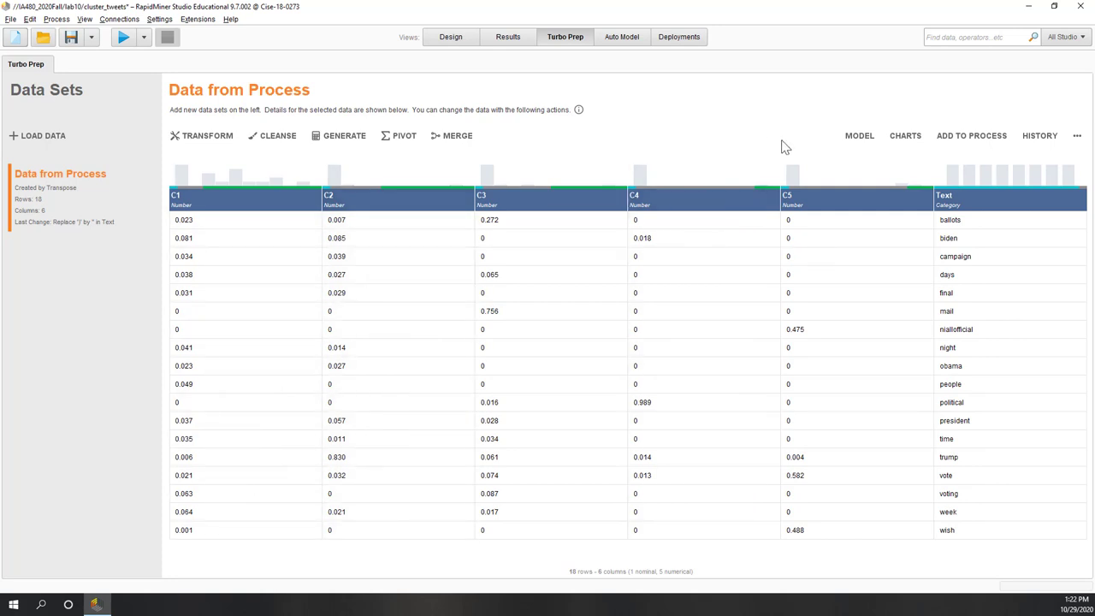
pyautogui.click(907, 137)
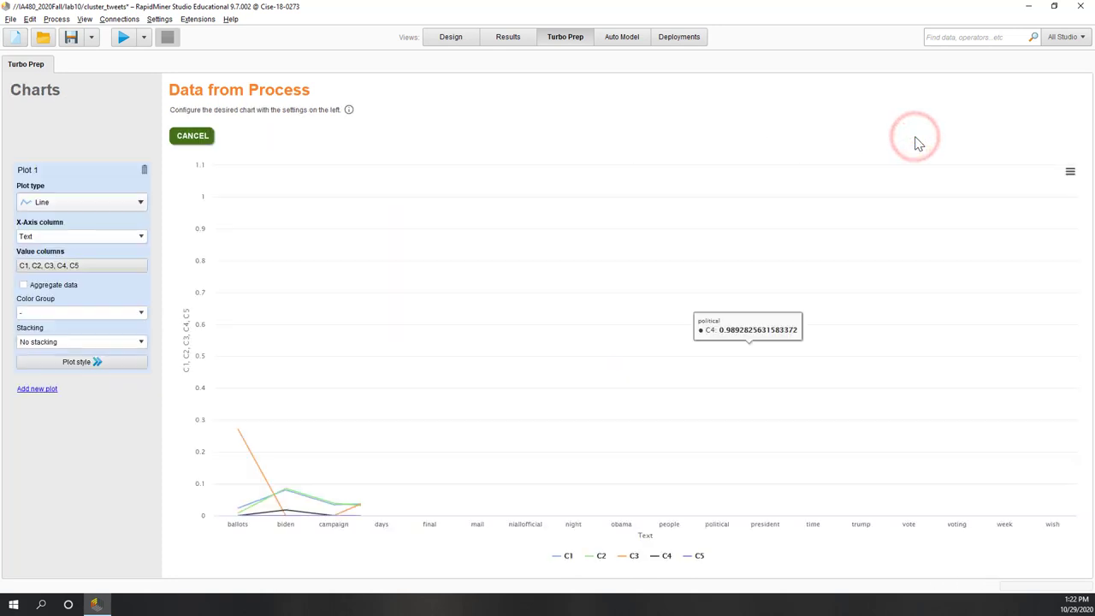
pyautogui.click(124, 203)
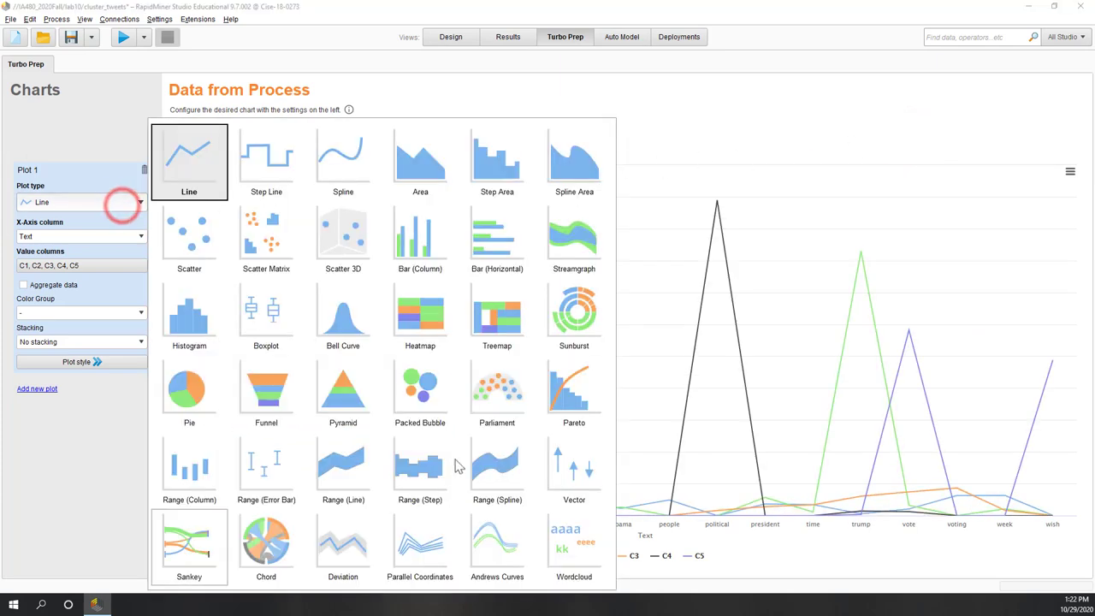
pyautogui.click(579, 556)
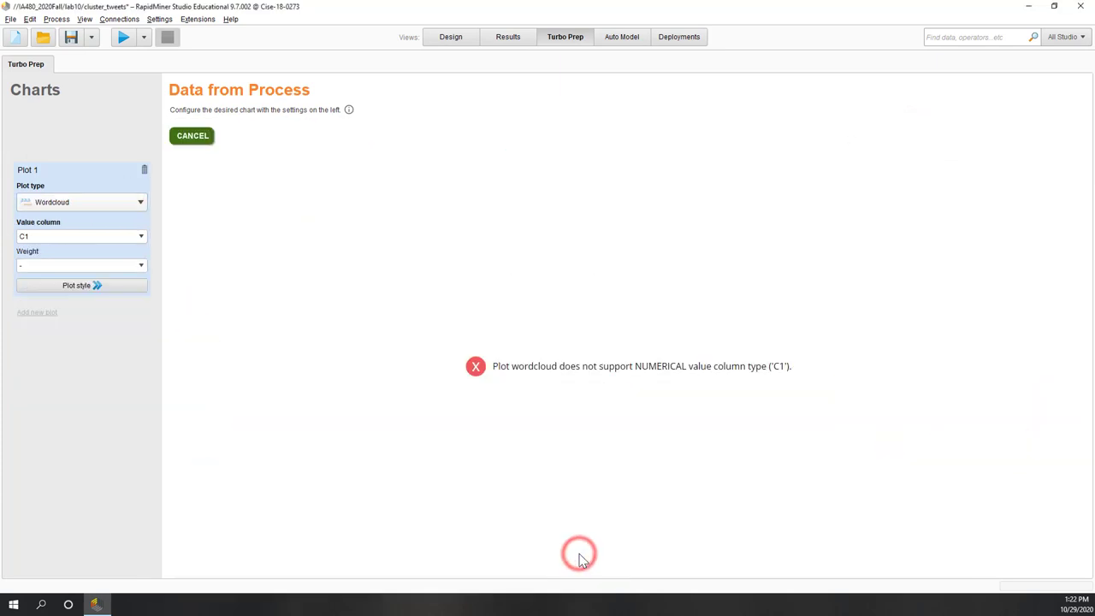
pyautogui.click(142, 239)
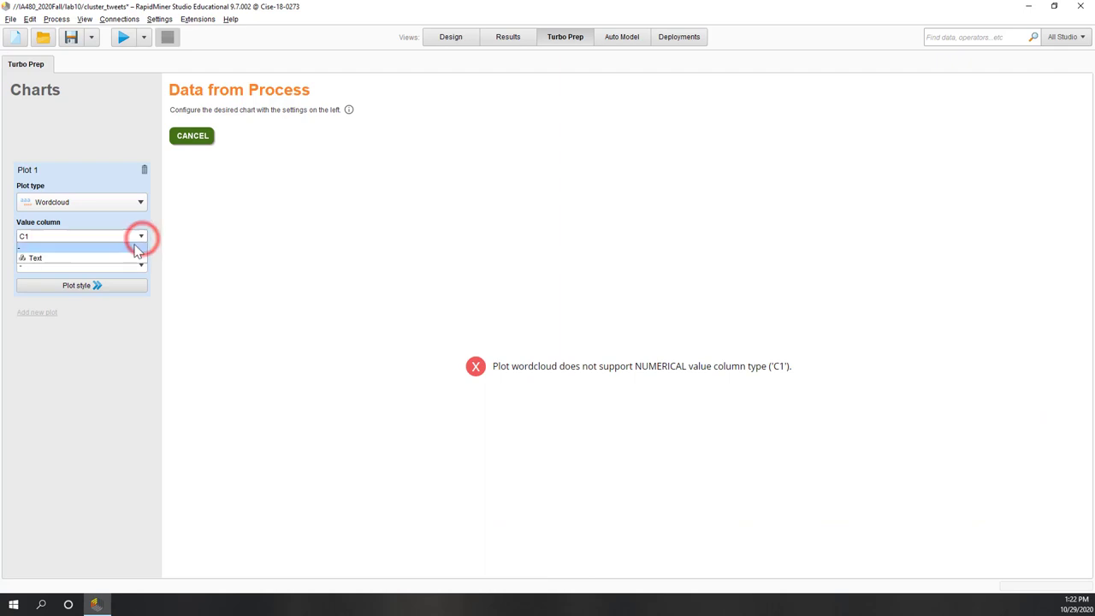
pyautogui.click(117, 256)
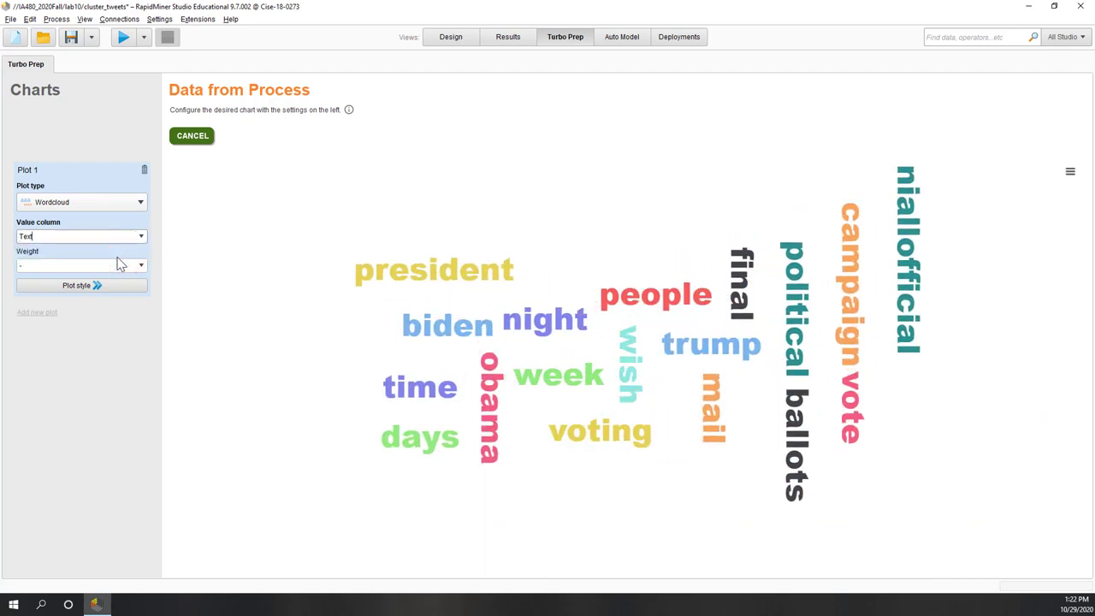
pyautogui.click(142, 267)
pyautogui.click(125, 285)
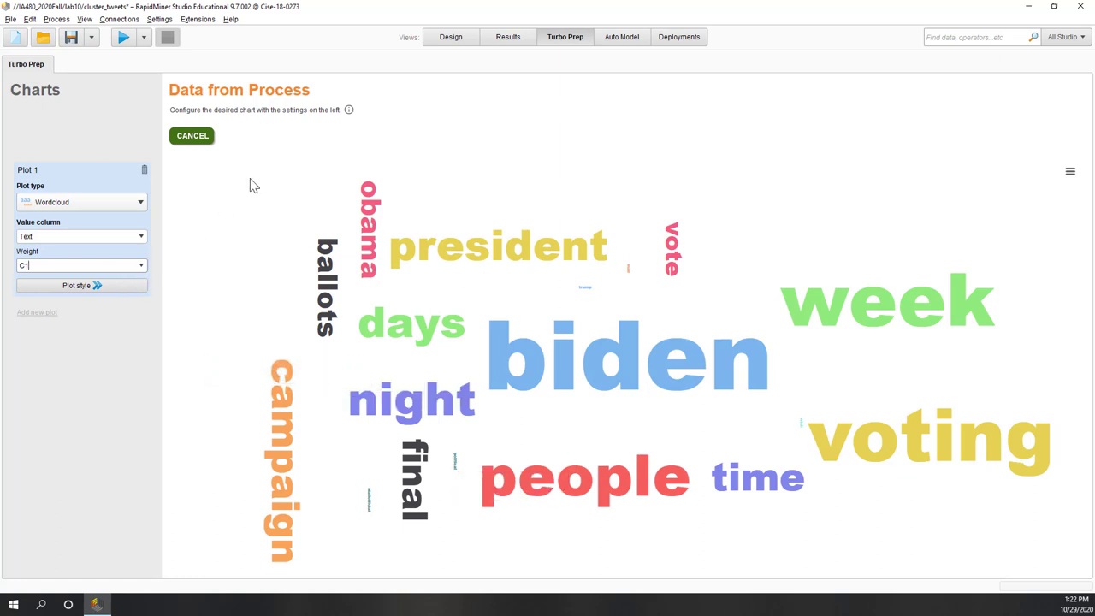
# Step: View the word cloud weighted by C2, C3 and C4 in turn
pyautogui.click(142, 265)
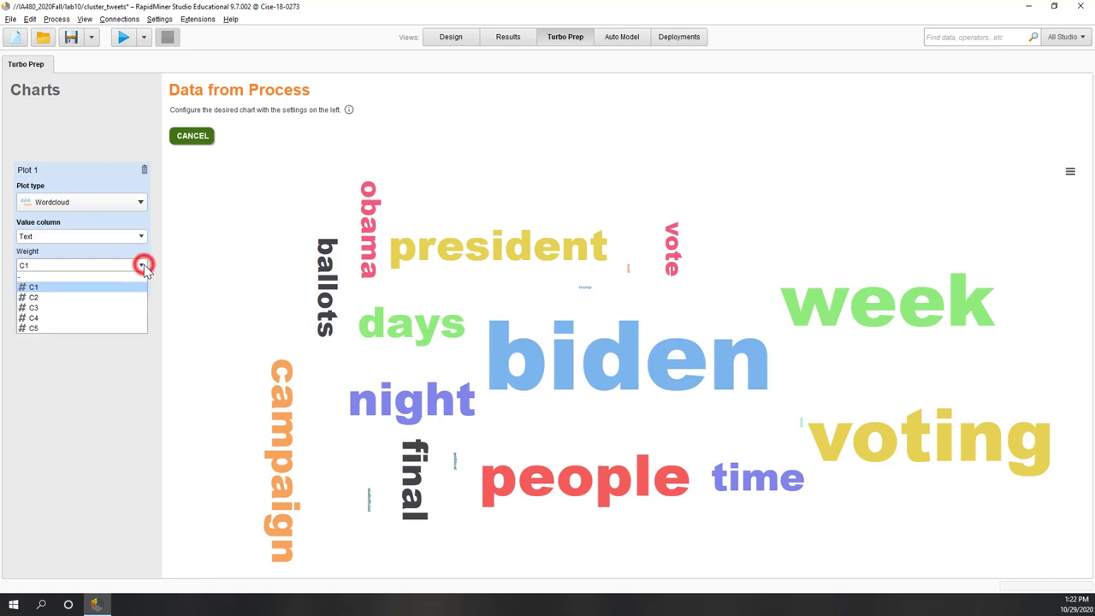
pyautogui.click(112, 294)
pyautogui.moveTo(739, 382)
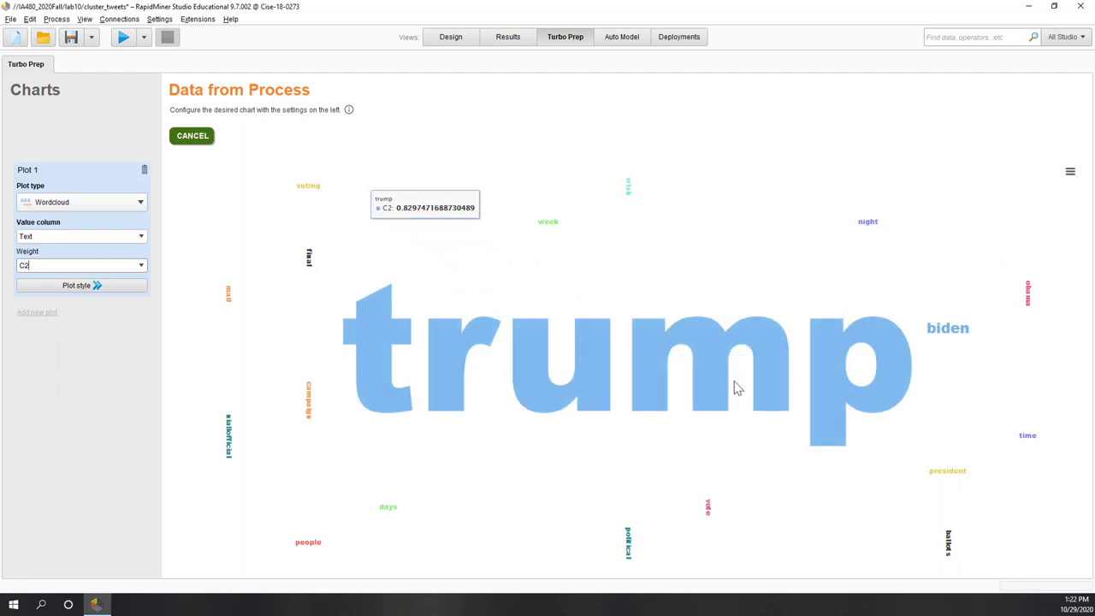
pyautogui.click(141, 266)
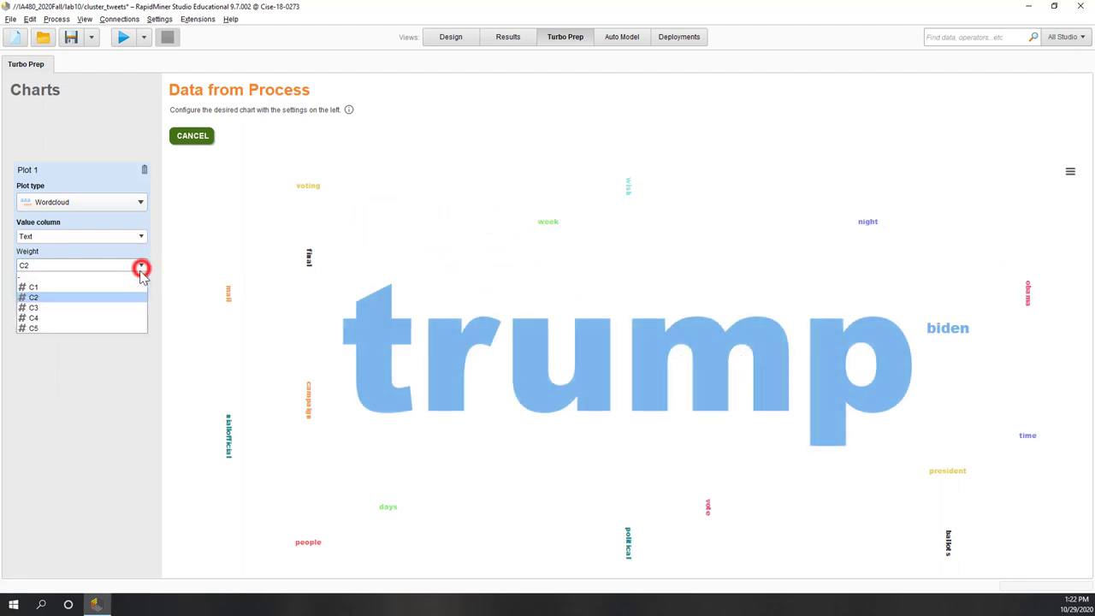
pyautogui.click(109, 308)
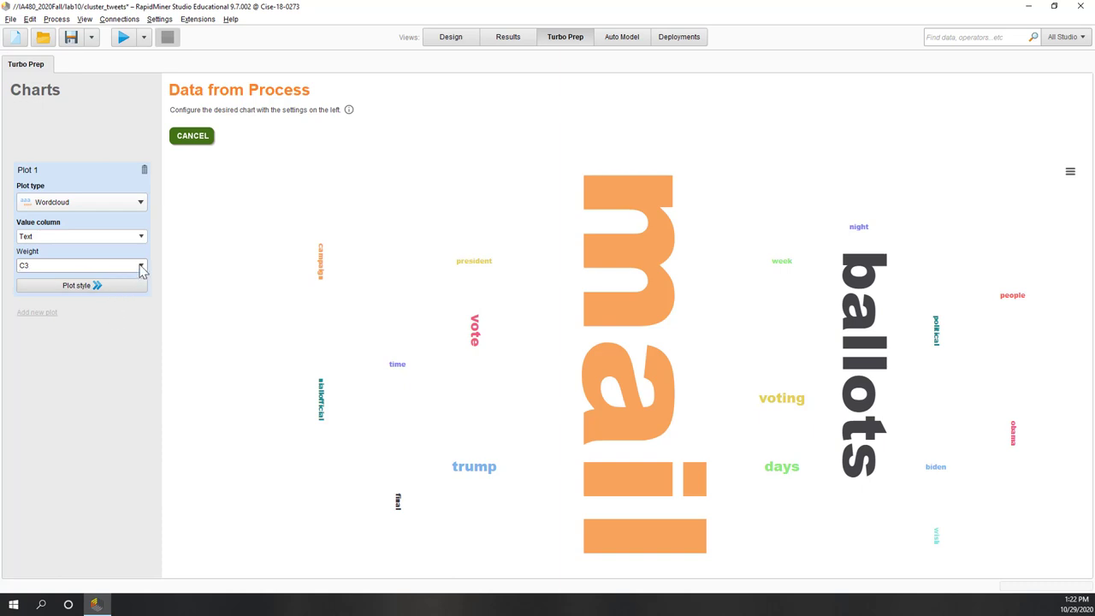
pyautogui.click(141, 266)
pyautogui.click(89, 317)
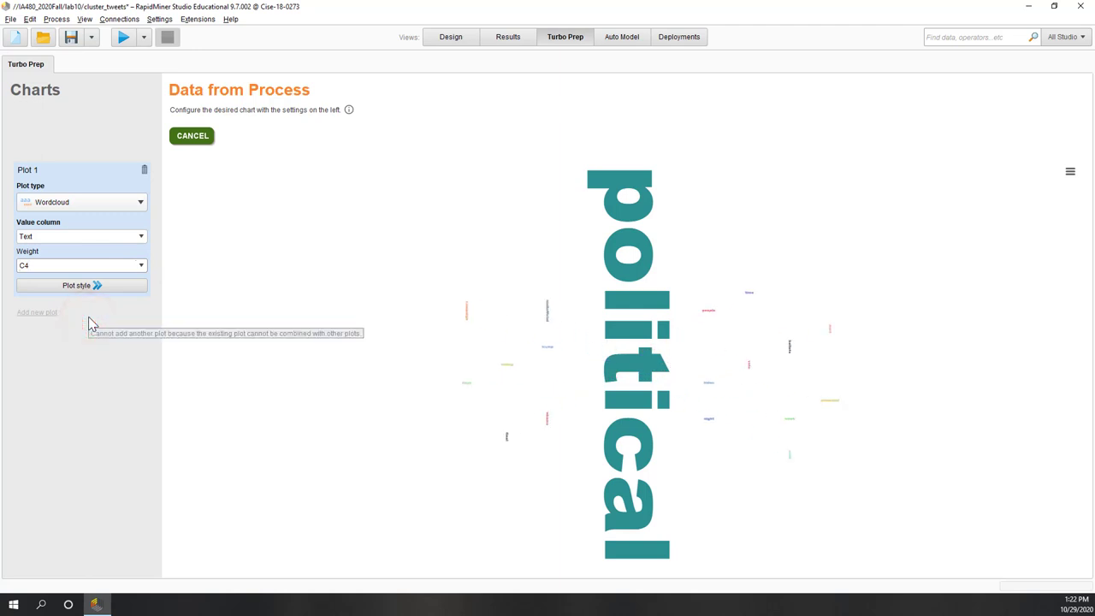
# Step: Set the word cloud's weight to C5 and inspect its dominant words
pyautogui.click(141, 266)
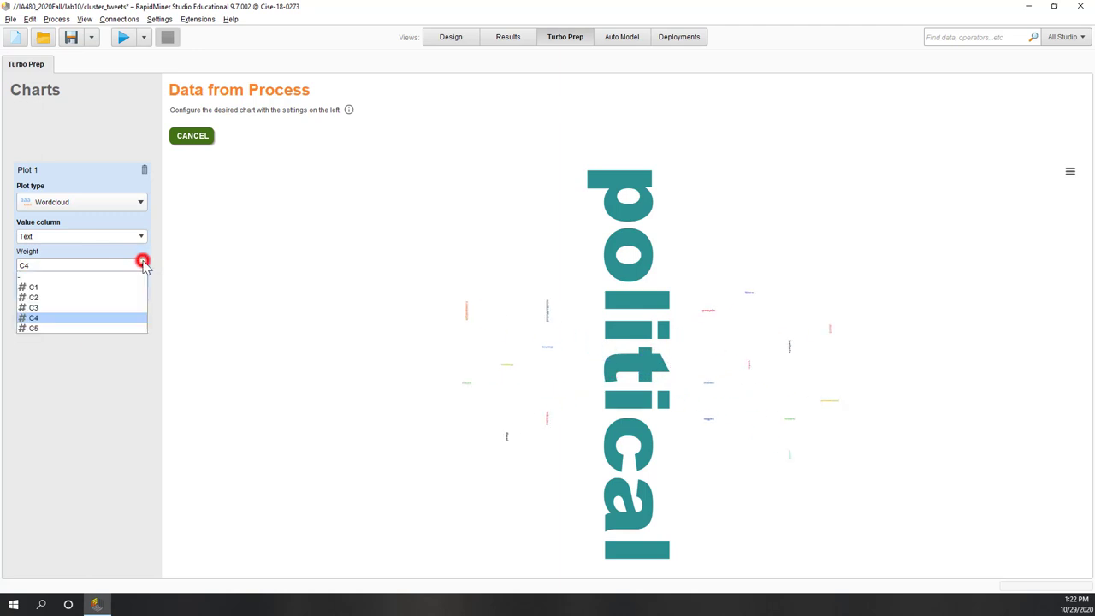
pyautogui.click(70, 328)
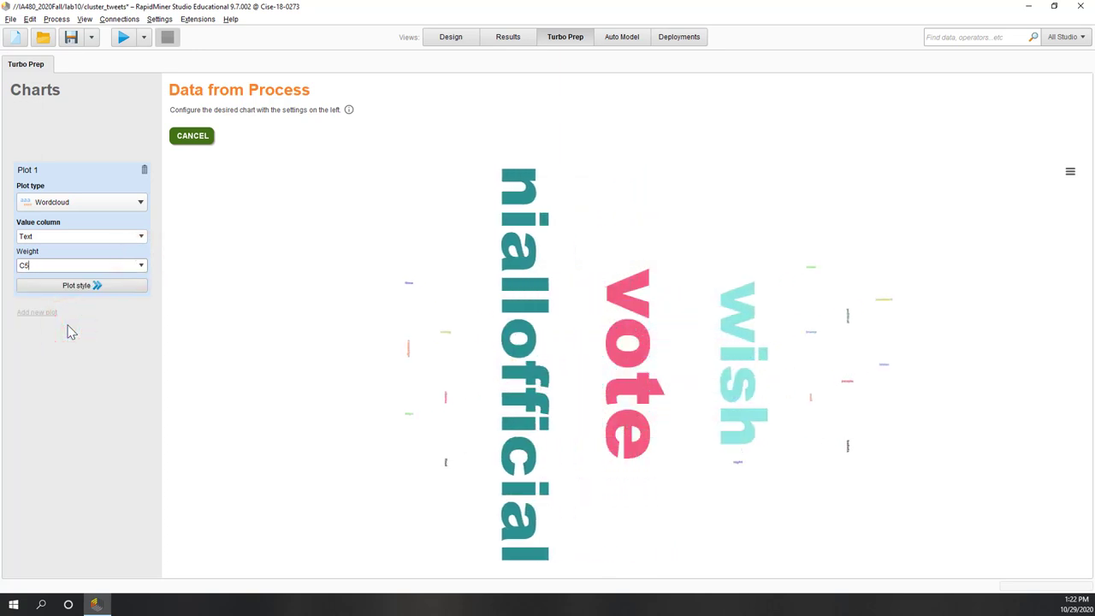
pyautogui.moveTo(503, 341)
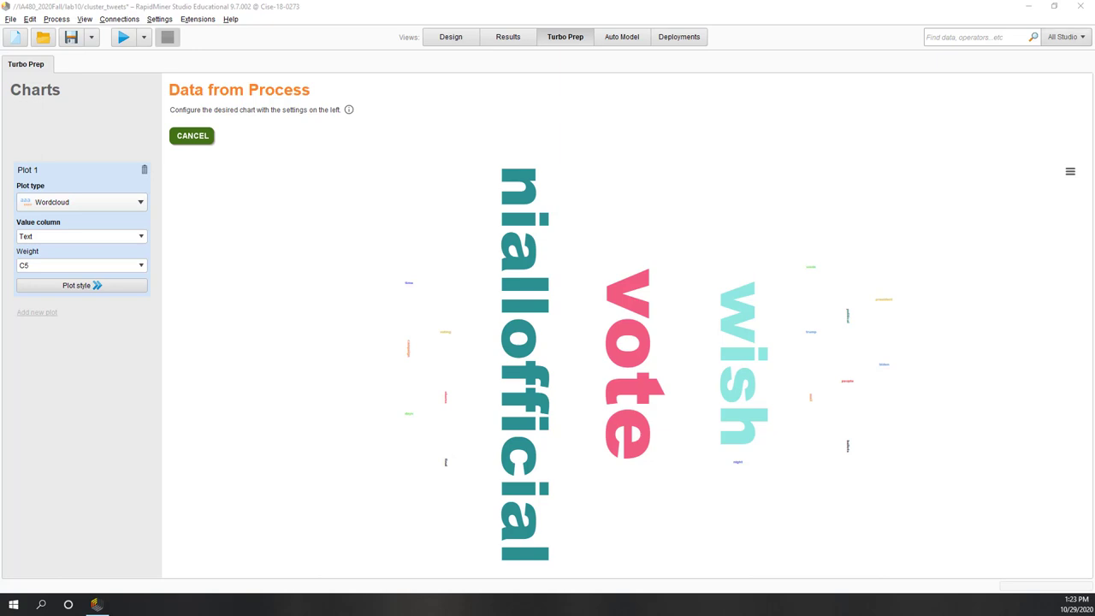
# Step: Export the C5 word cloud as a JPEG image named c5.jpeg in the Downloads folder
pyautogui.click(1070, 172)
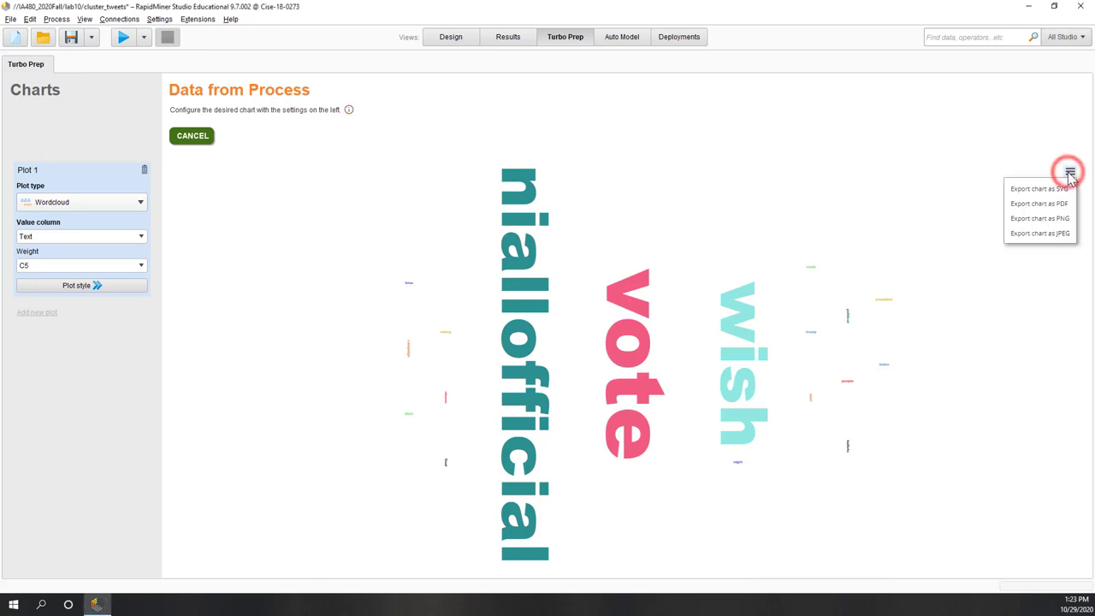
pyautogui.click(1038, 232)
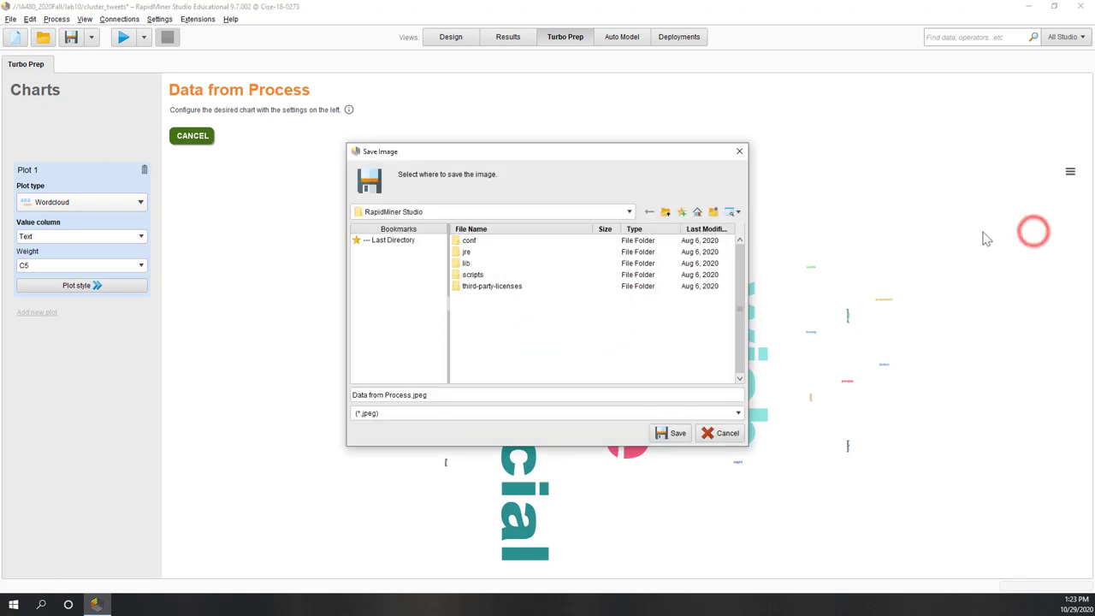
pyautogui.click(399, 241)
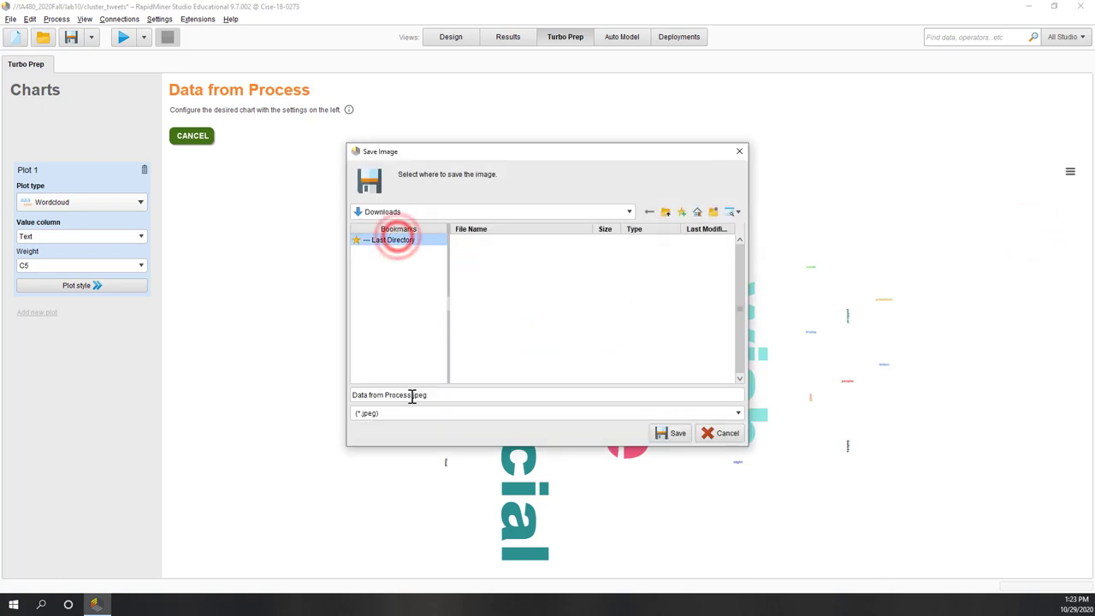
pyautogui.moveTo(412, 396); pyautogui.dragTo(343, 394)
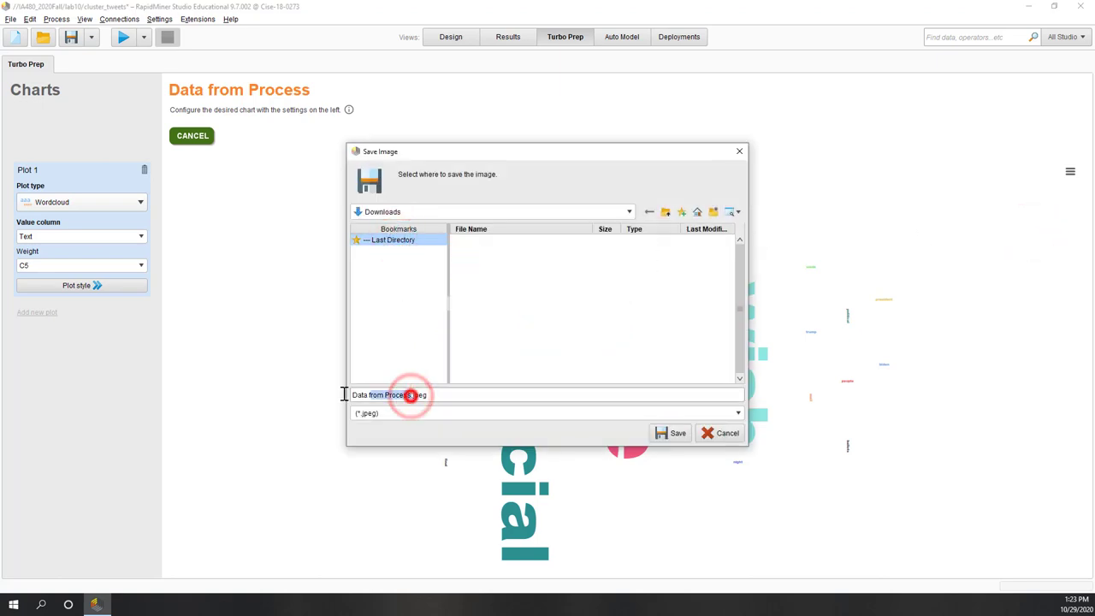
pyautogui.write('c5')
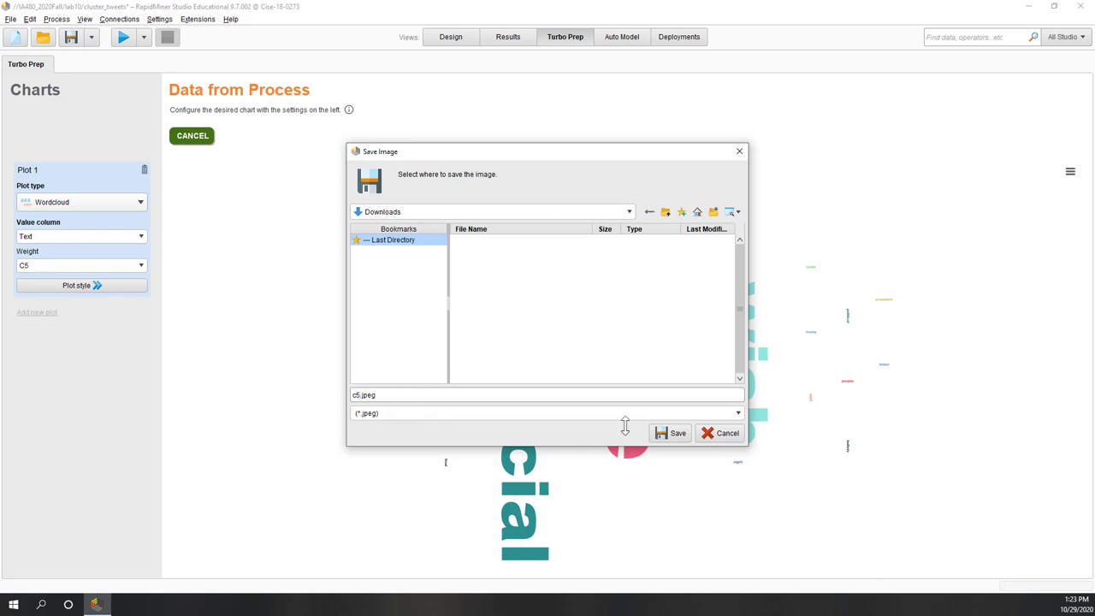
pyautogui.click(675, 434)
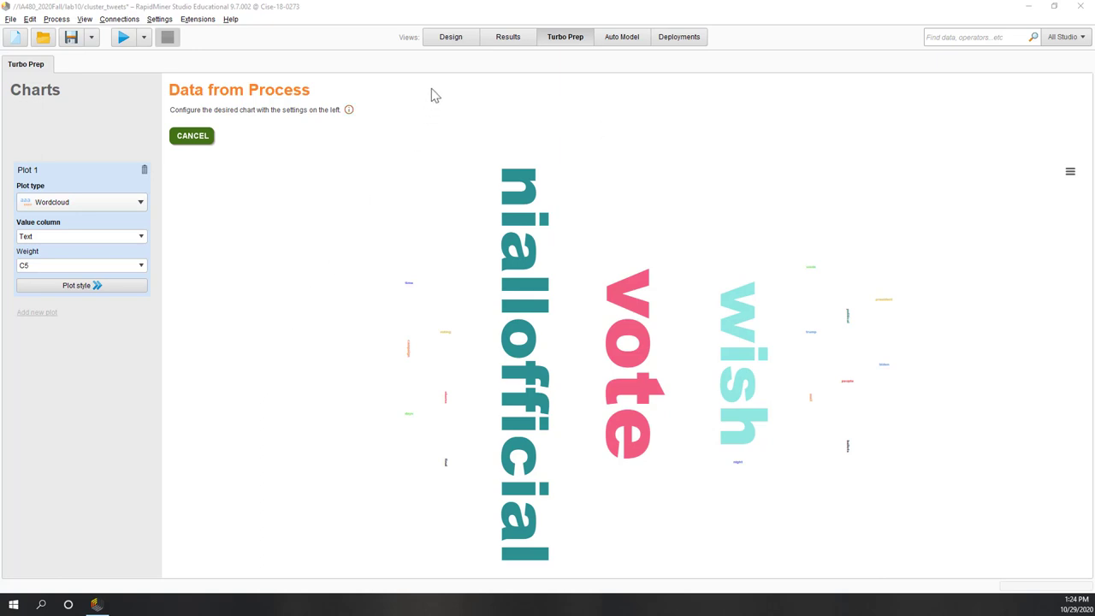
# Step: Return to the design of the cluster_tweets process
pyautogui.click(448, 38)
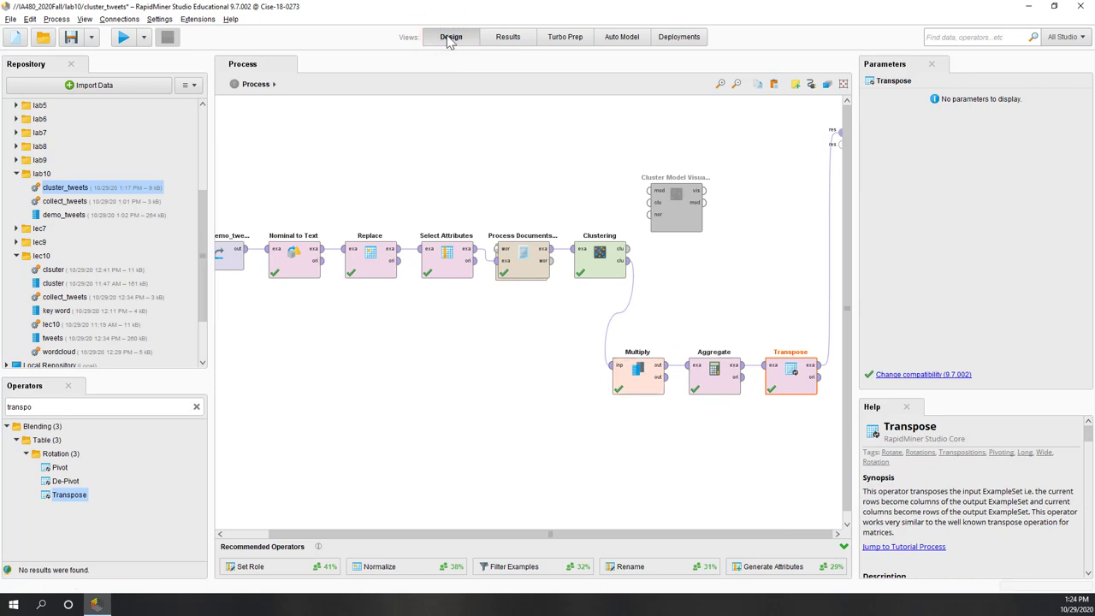